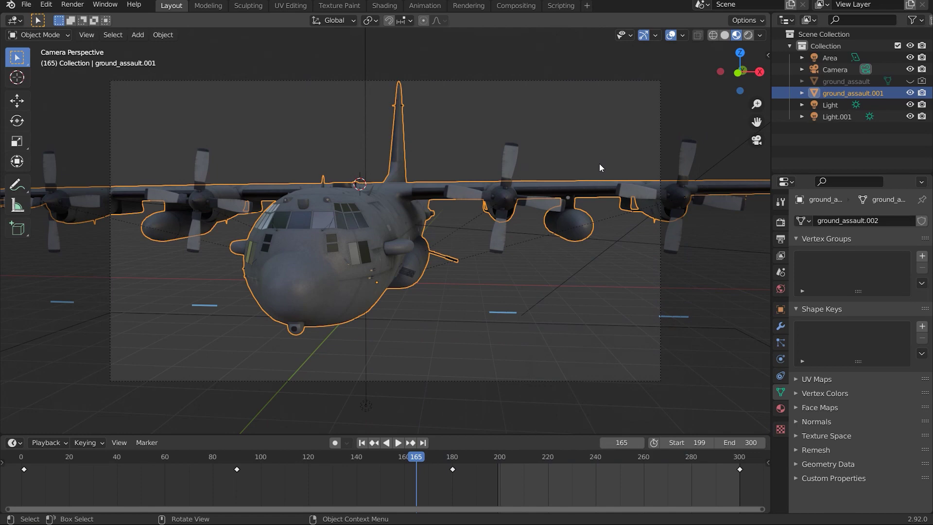
Orbit out of the camera view to inspect the C-130 from above and in front.
{"action": "left_click_drag", "start_coordinate": [635, 247], "coordinate": [384, 243]}
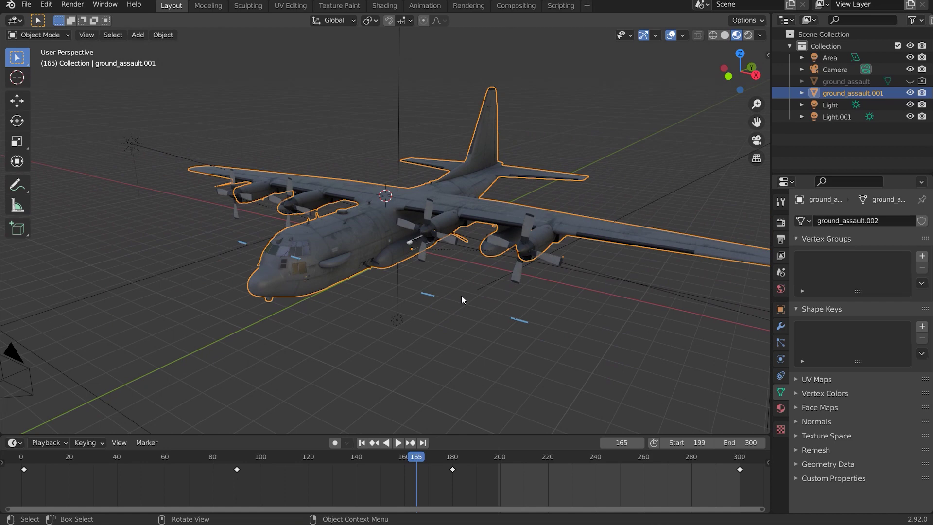
{"action": "left_click_drag", "start_coordinate": [424, 287], "coordinate": [395, 240]}
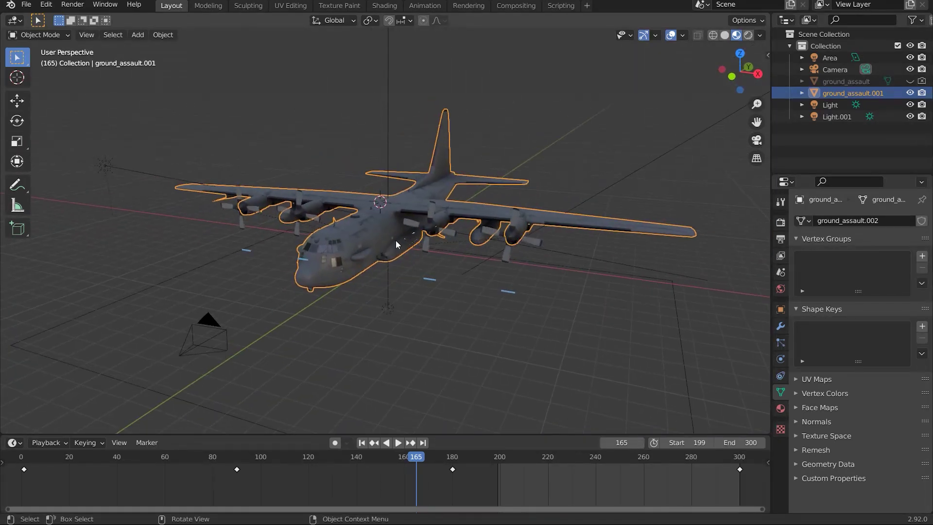
Inspect the properties of the Light and Light.001 sun lights and the Area light.
{"action": "left_click", "coordinate": [672, 152]}
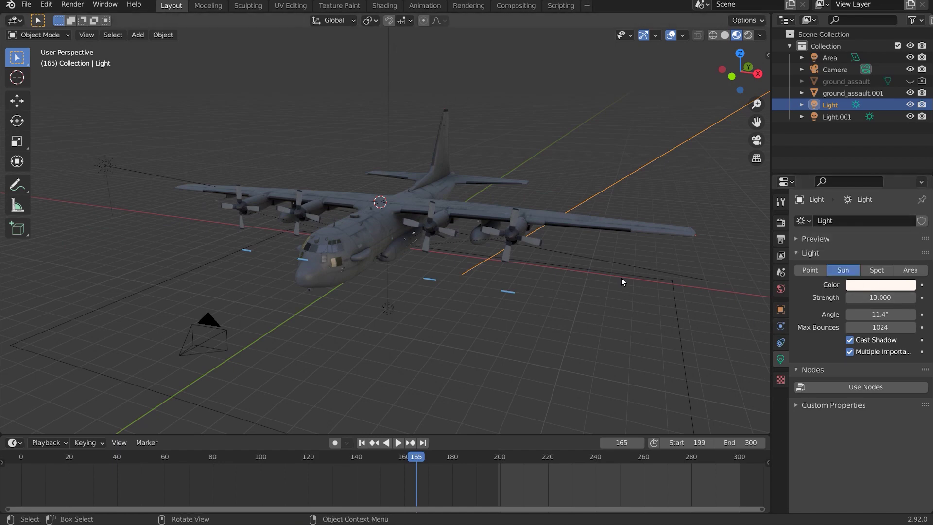
{"action": "left_click_drag", "start_coordinate": [621, 278], "coordinate": [564, 258]}
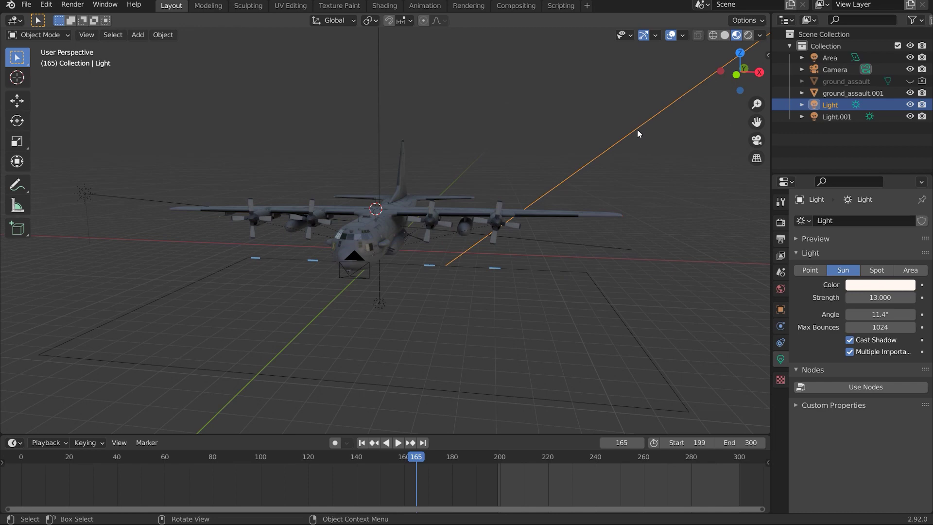
{"action": "left_click", "coordinate": [88, 197]}
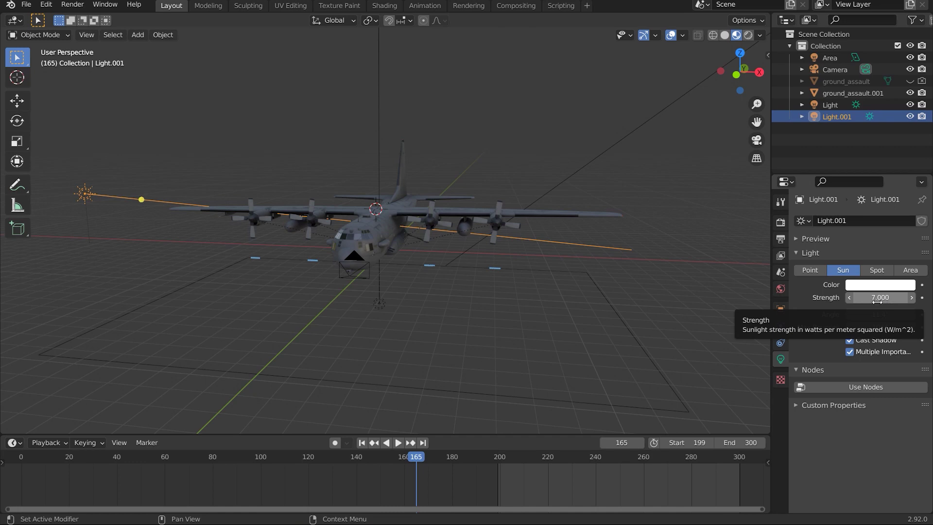
{"action": "left_click", "coordinate": [642, 349]}
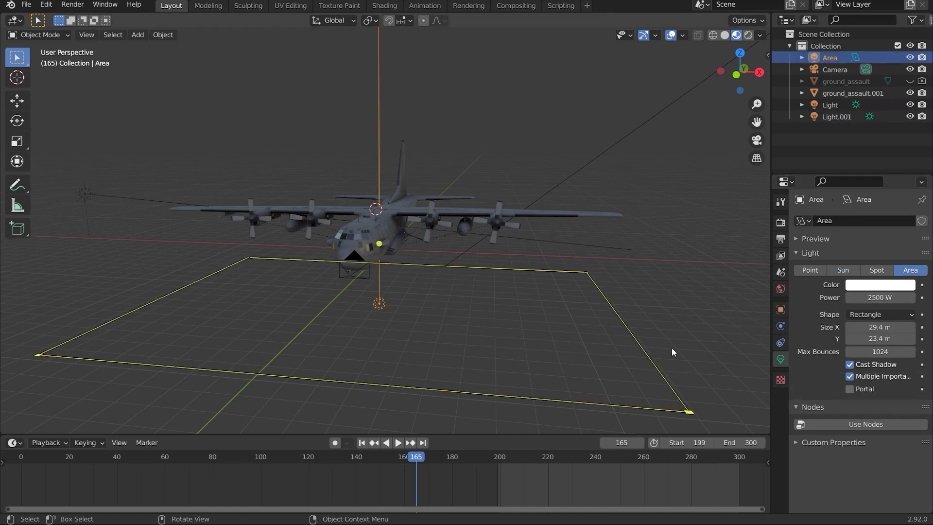
Orbit around the aircraft and split the 3D viewport into two side-by-side views.
{"action": "scroll", "coordinate": [381, 246], "scroll_direction": "up", "scroll_amount": 5}
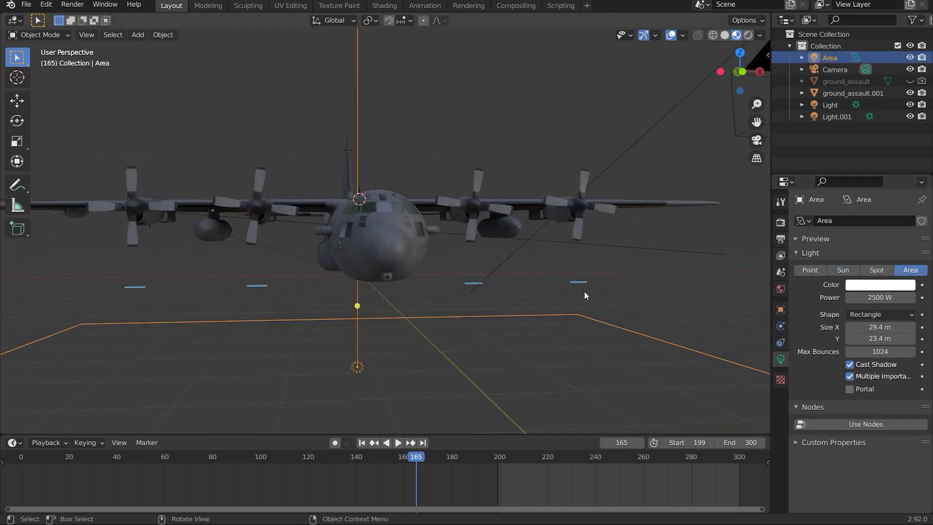
{"action": "left_click_drag", "start_coordinate": [584, 295], "coordinate": [371, 255]}
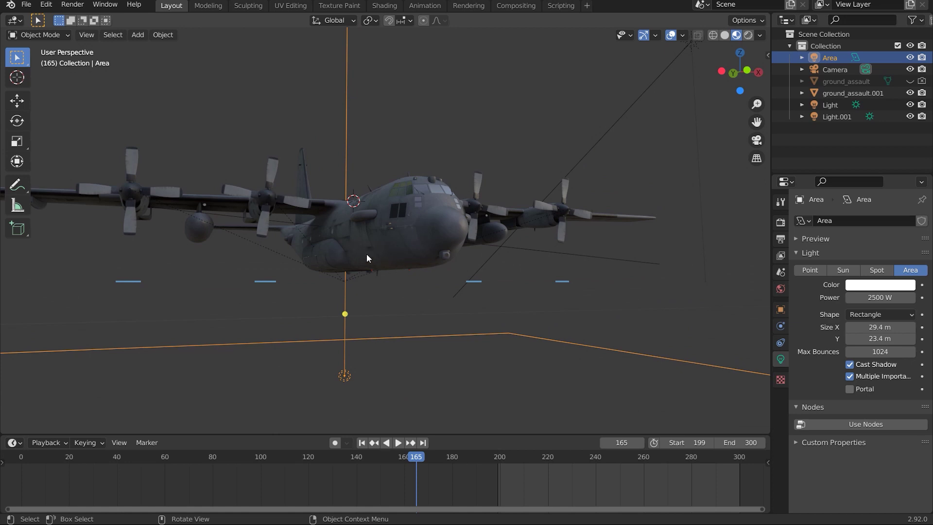
{"action": "left_click_drag", "start_coordinate": [556, 235], "coordinate": [491, 264]}
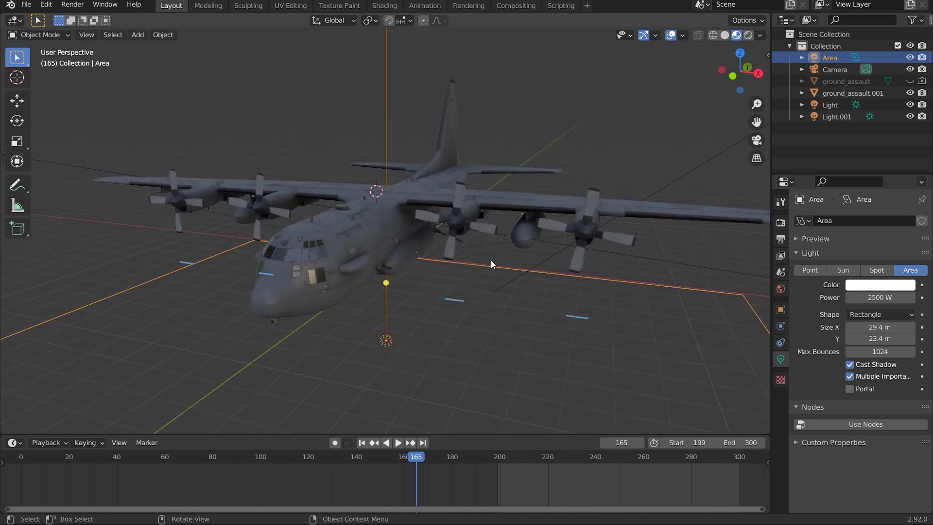
{"action": "scroll", "coordinate": [491, 260], "scroll_direction": "down", "scroll_amount": 4}
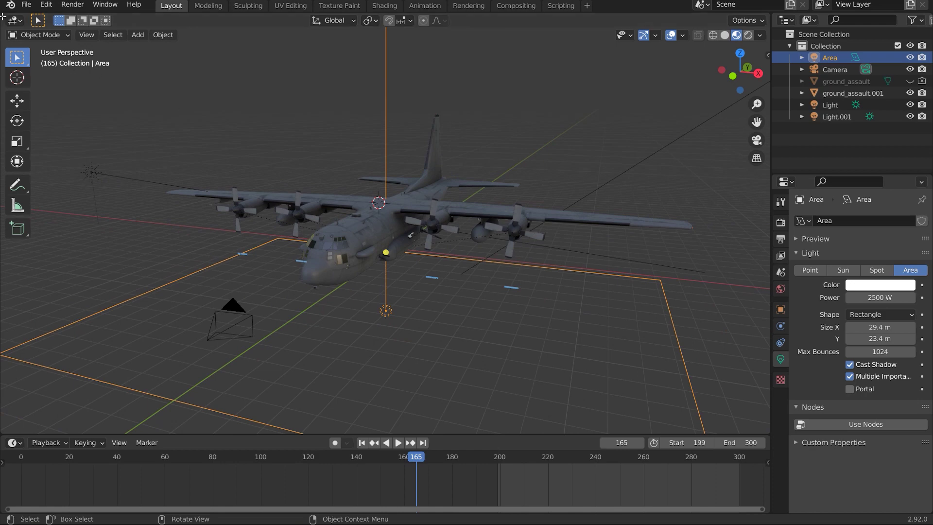
{"action": "left_click_drag", "start_coordinate": [2, 17], "coordinate": [299, 73]}
Turn the left area into a Shader Editor showing the World nodes with kloppenheim_06_2k.hdr.
{"action": "left_click", "coordinate": [18, 20]}
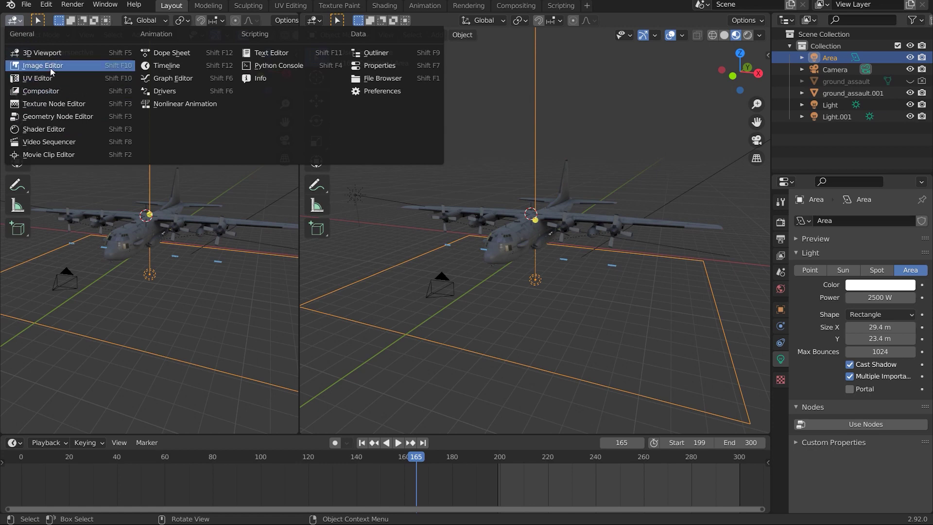
{"action": "left_click", "coordinate": [49, 129]}
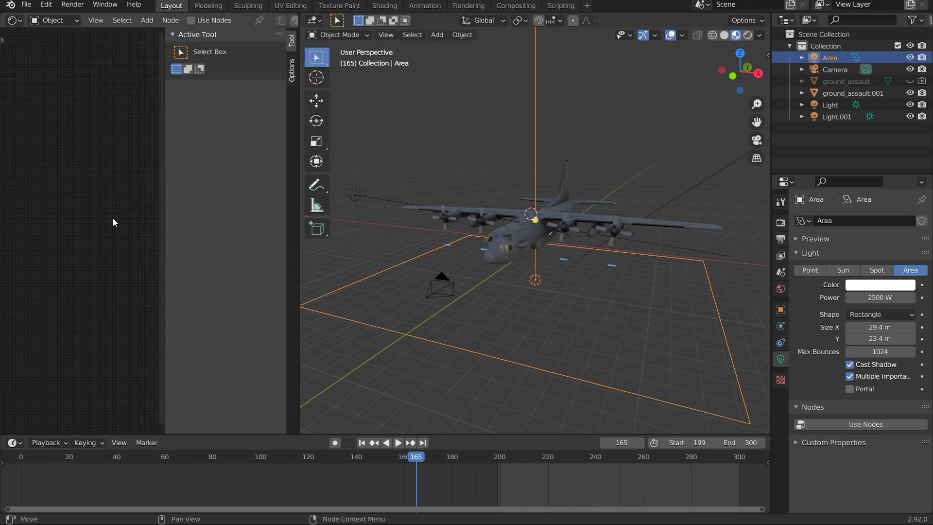
{"action": "key", "text": "n"}
{"action": "left_click", "coordinate": [515, 223]}
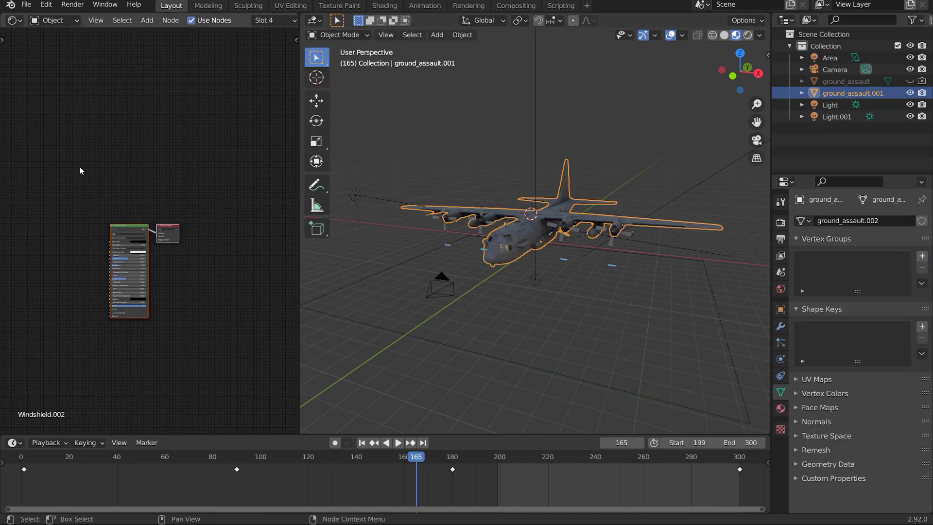
{"action": "left_click", "coordinate": [54, 20]}
{"action": "left_click", "coordinate": [49, 46]}
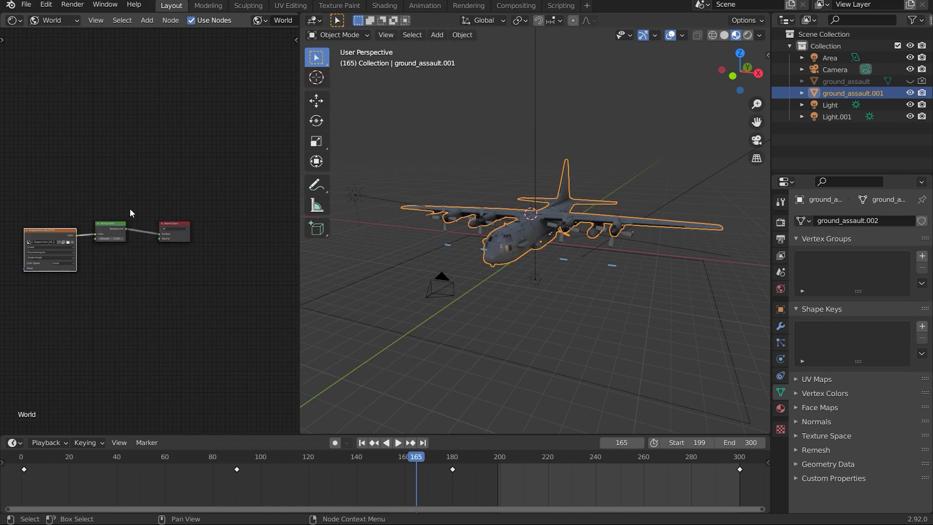
{"action": "scroll", "coordinate": [131, 213], "scroll_direction": "up", "scroll_amount": 5}
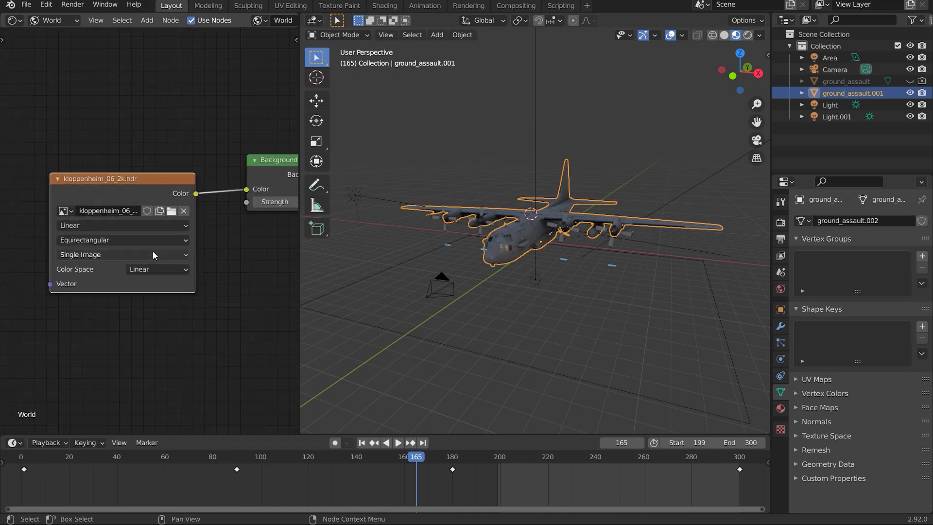
{"action": "scroll", "coordinate": [151, 243], "scroll_direction": "up", "scroll_amount": 1}
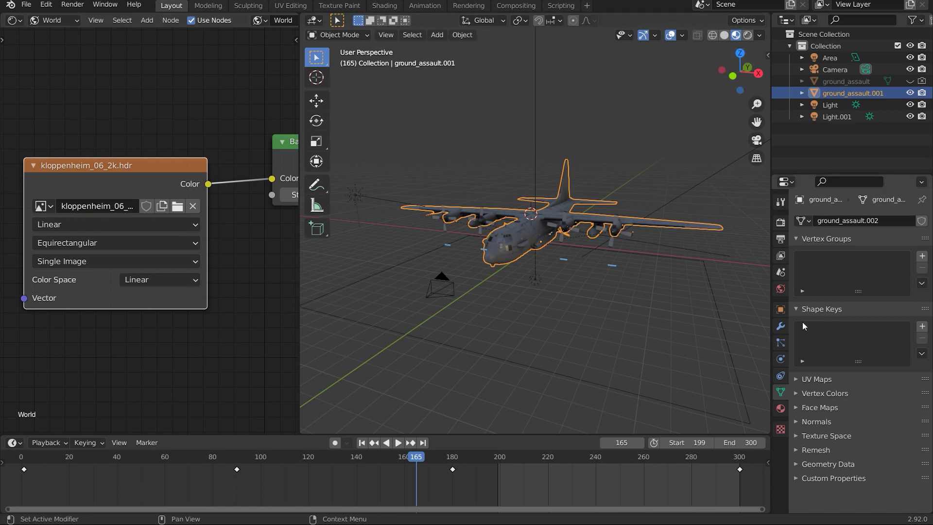
Uncheck Film > Transparent in the Render Properties.
{"action": "left_click", "coordinate": [780, 222]}
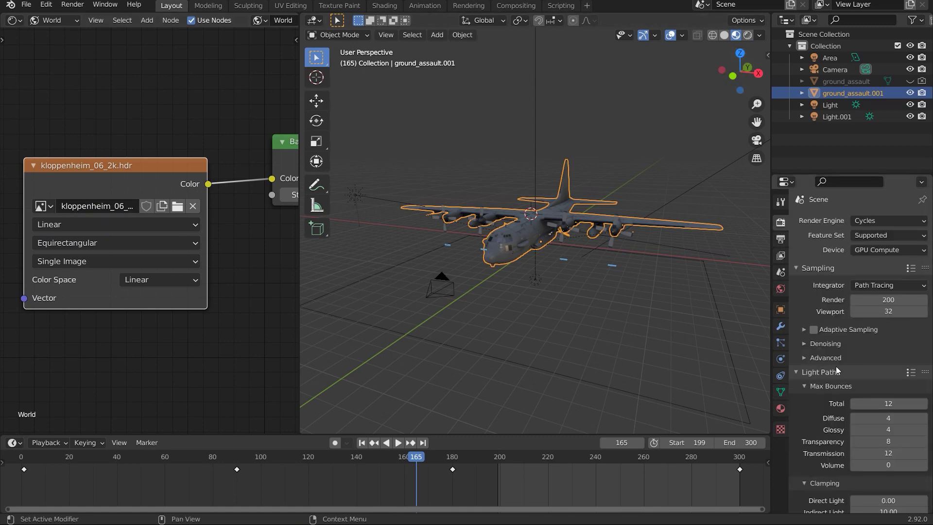
{"action": "scroll", "coordinate": [863, 374], "scroll_direction": "down", "scroll_amount": 10}
{"action": "scroll", "coordinate": [863, 374], "scroll_direction": "down", "scroll_amount": 5}
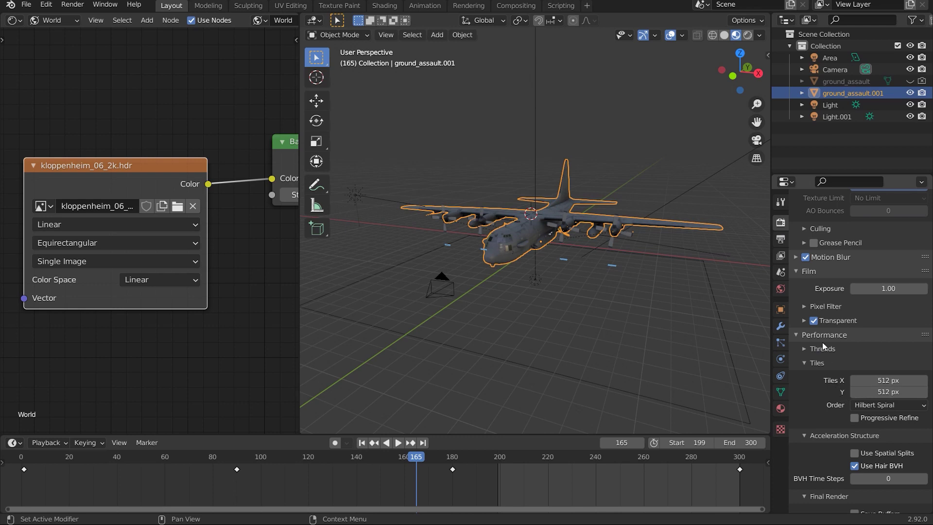
{"action": "left_click", "coordinate": [814, 321]}
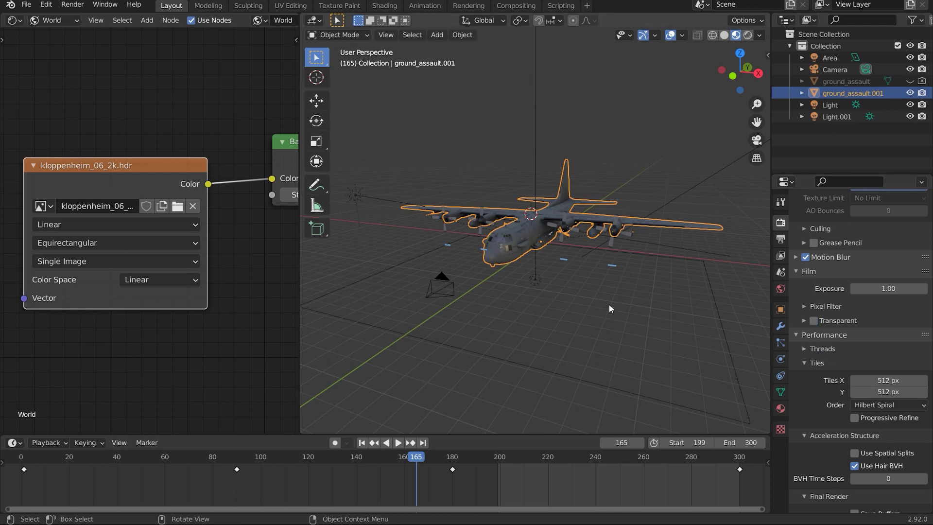
Preview the aircraft in Rendered shading against the HDRI, then re-enable Film Transparent.
{"action": "key", "text": "z"}
{"action": "left_click", "coordinate": [672, 175]}
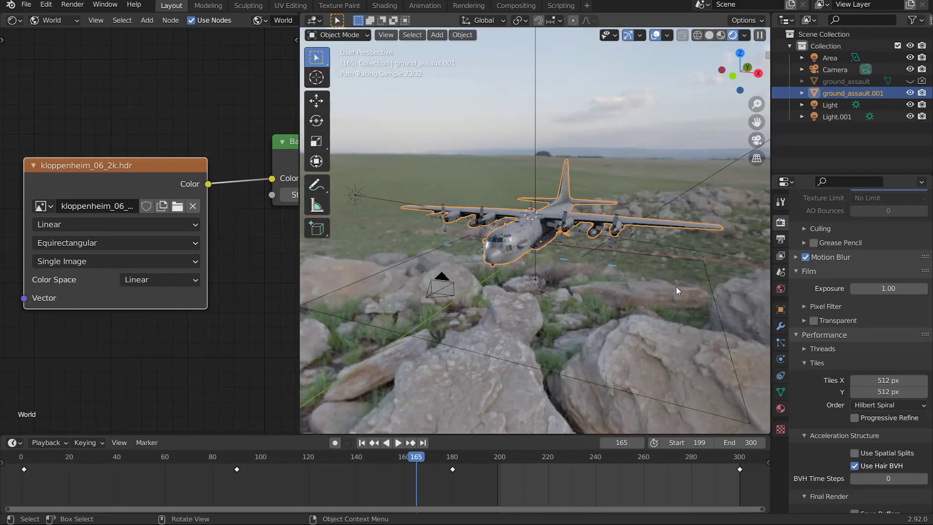
{"action": "mouse_move", "coordinate": [676, 288]}
{"action": "left_mouse_down"}
{"action": "mouse_move", "coordinate": [413, 275]}
{"action": "mouse_move", "coordinate": [309, 285]}
{"action": "mouse_move", "coordinate": [657, 281]}
{"action": "mouse_move", "coordinate": [568, 290]}
{"action": "mouse_move", "coordinate": [634, 257]}
{"action": "mouse_move", "coordinate": [319, 261]}
{"action": "mouse_move", "coordinate": [613, 262]}
{"action": "mouse_move", "coordinate": [649, 263]}
{"action": "mouse_move", "coordinate": [613, 272]}
{"action": "mouse_move", "coordinate": [742, 273]}
{"action": "mouse_move", "coordinate": [697, 257]}
{"action": "mouse_move", "coordinate": [595, 270]}
{"action": "mouse_move", "coordinate": [589, 284]}
{"action": "mouse_move", "coordinate": [672, 290]}
{"action": "left_mouse_up"}
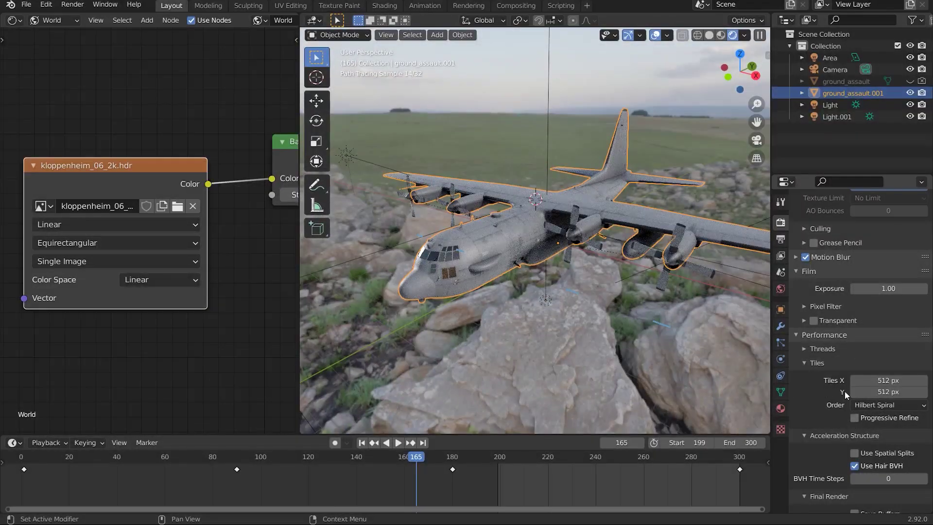
{"action": "left_click", "coordinate": [813, 321]}
{"action": "left_click_drag", "start_coordinate": [721, 328], "coordinate": [570, 316]}
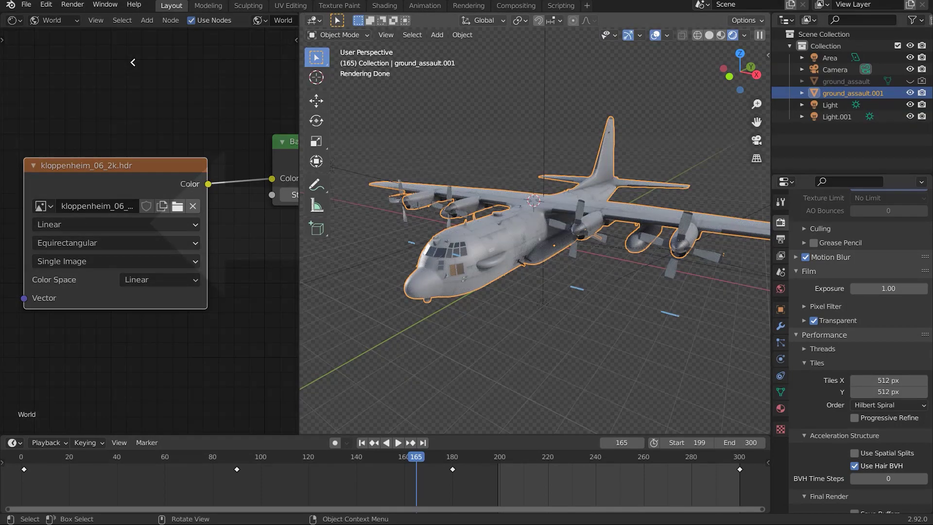
Merge the node editor back into the 3D view and hide the ground_assault.001 fuselage.
{"action": "left_click_drag", "start_coordinate": [133, 62], "coordinate": [132, 63]}
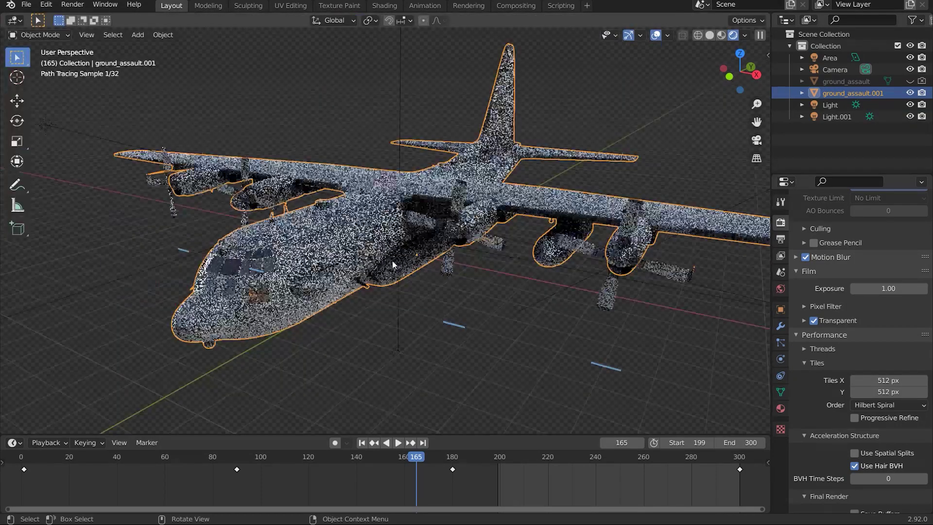
{"action": "left_click_drag", "start_coordinate": [392, 260], "coordinate": [541, 221]}
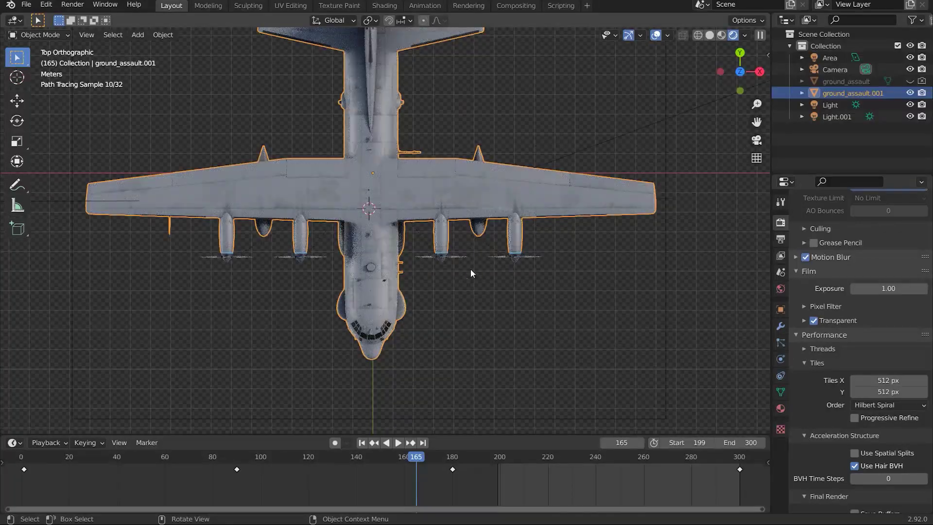
{"action": "scroll", "coordinate": [494, 298], "scroll_direction": "up", "scroll_amount": 2}
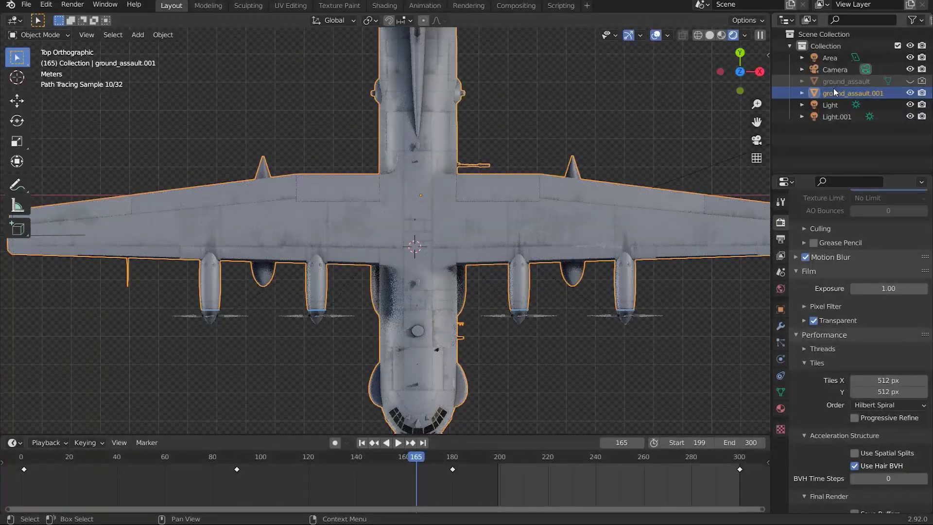
{"action": "left_click", "coordinate": [840, 70]}
{"action": "left_click", "coordinate": [840, 93]}
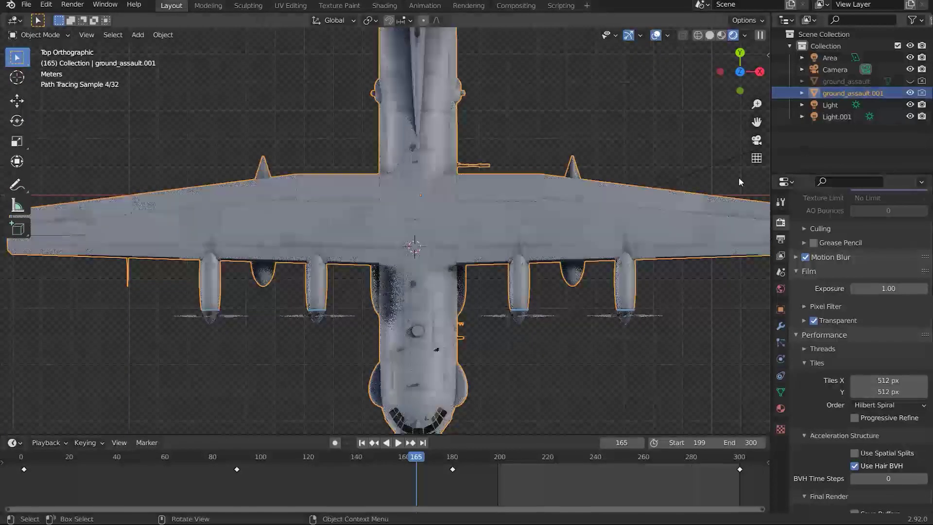
{"action": "left_click", "coordinate": [909, 94]}
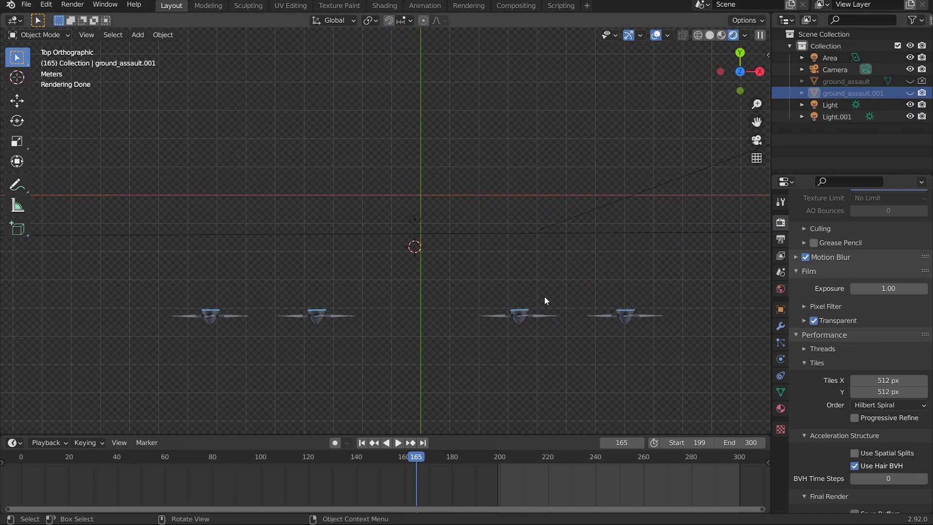
Select the remaining propellers one by one and orbit to see all four.
{"action": "left_click", "coordinate": [531, 313]}
{"action": "left_click", "coordinate": [622, 318]}
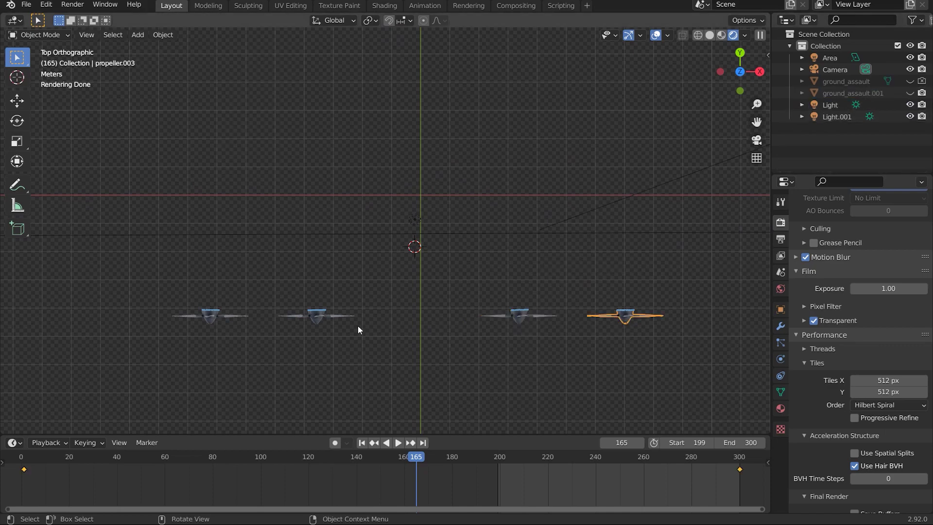
{"action": "left_click_drag", "start_coordinate": [358, 326], "coordinate": [257, 254]}
{"action": "left_click", "coordinate": [254, 255]}
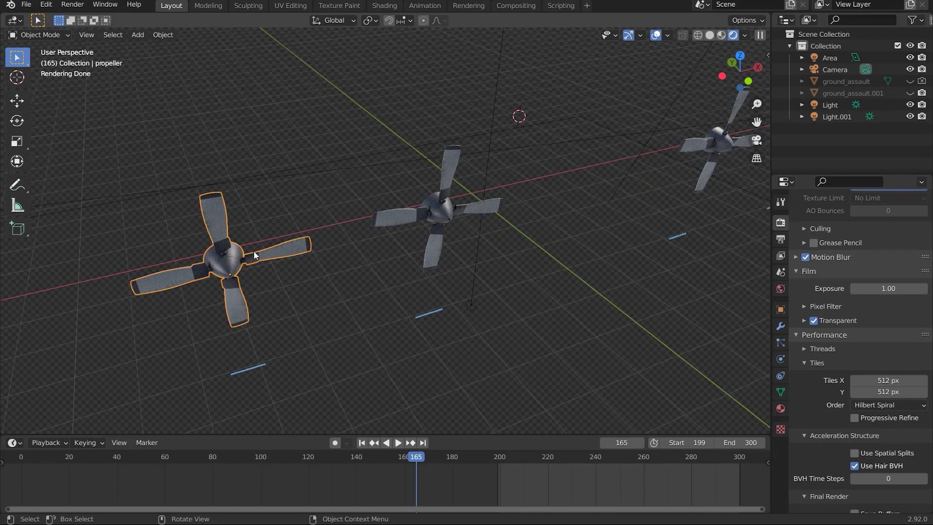
{"action": "mouse_move", "coordinate": [254, 251]}
{"action": "left_mouse_down"}
{"action": "mouse_move", "coordinate": [514, 231]}
{"action": "mouse_move", "coordinate": [508, 246]}
{"action": "mouse_move", "coordinate": [567, 229]}
{"action": "left_mouse_up"}
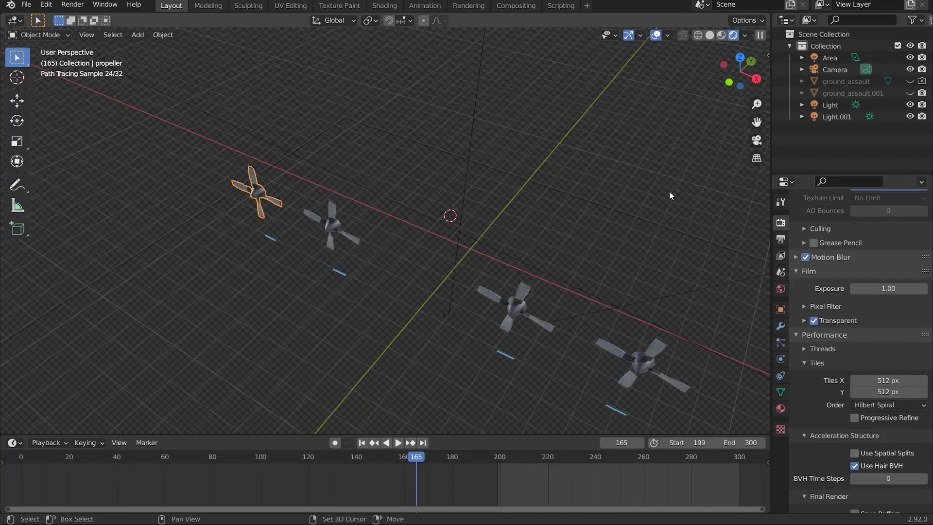
{"action": "left_click_drag", "start_coordinate": [668, 191], "coordinate": [623, 182]}
Unhide ground_assault.001, select propeller.002 and switch to the Numpad 7 top view.
{"action": "left_click", "coordinate": [909, 92]}
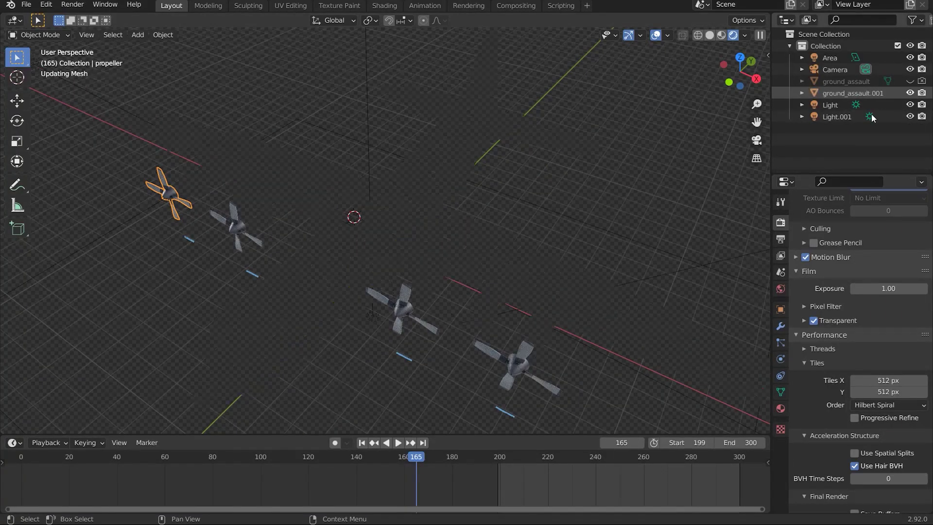
{"action": "left_click", "coordinate": [870, 92]}
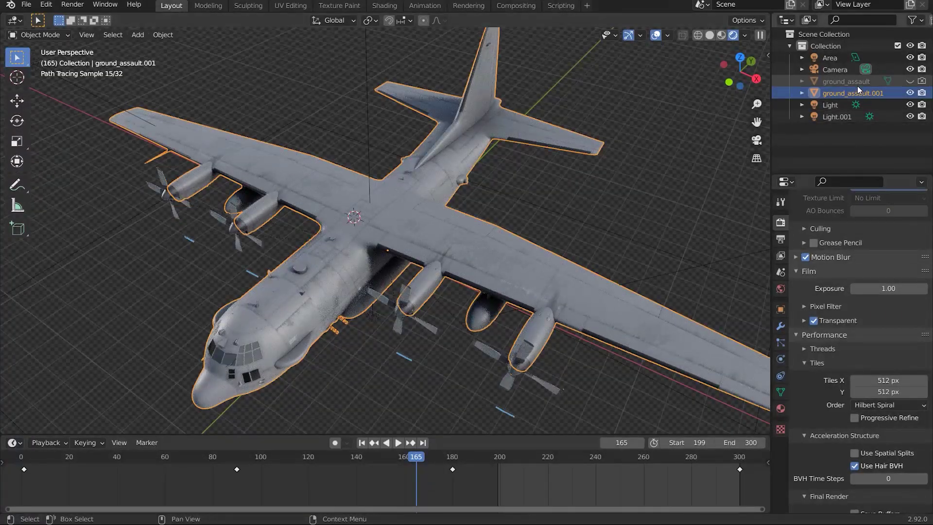
{"action": "left_click", "coordinate": [425, 323]}
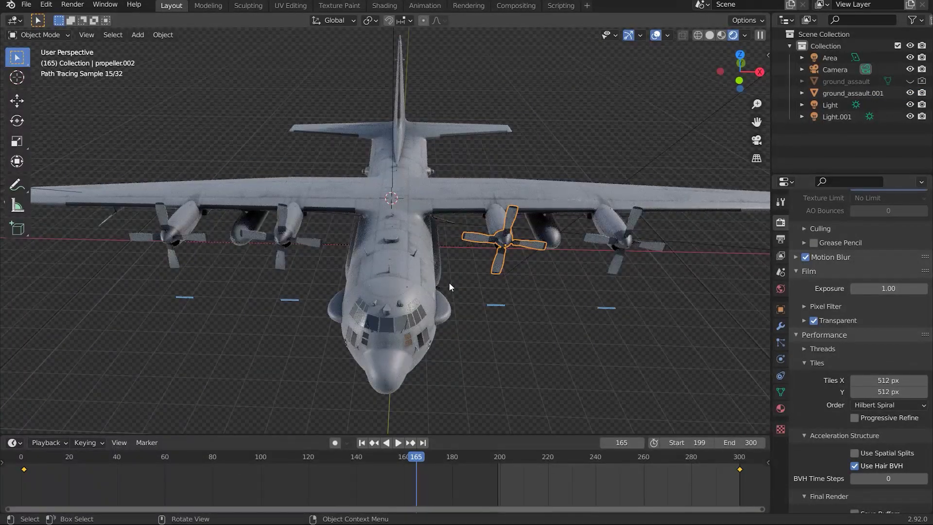
{"action": "key", "text": "KP_7"}
{"action": "left_click", "coordinate": [909, 93]}
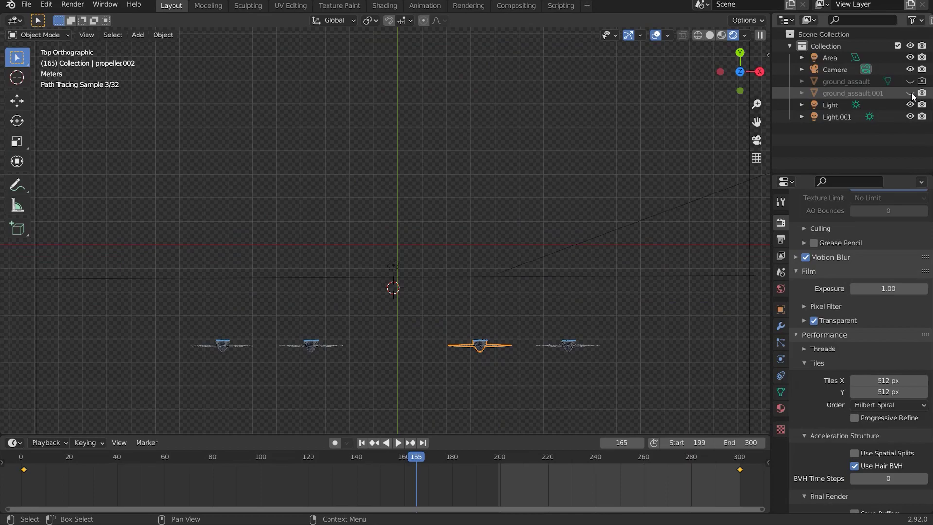
{"action": "left_click", "coordinate": [907, 82]}
{"action": "left_click", "coordinate": [909, 93]}
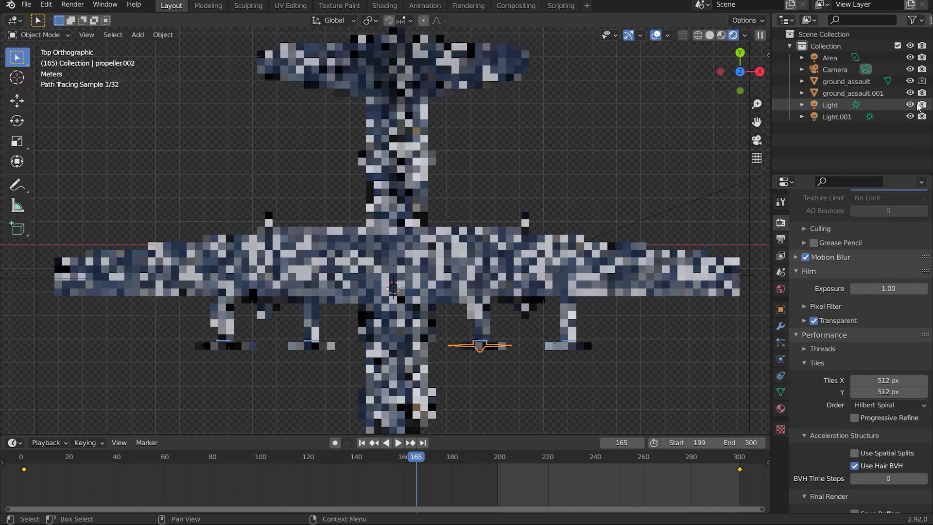
{"action": "left_click", "coordinate": [845, 81]}
{"action": "left_click", "coordinate": [909, 93]}
{"action": "scroll", "coordinate": [509, 197], "scroll_direction": "up", "scroll_amount": 4}
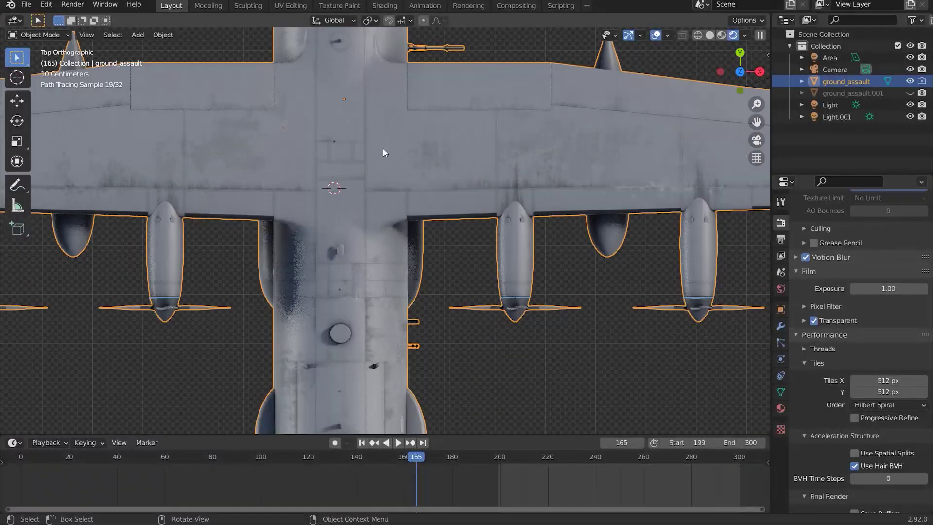
{"action": "key", "text": "Tab"}
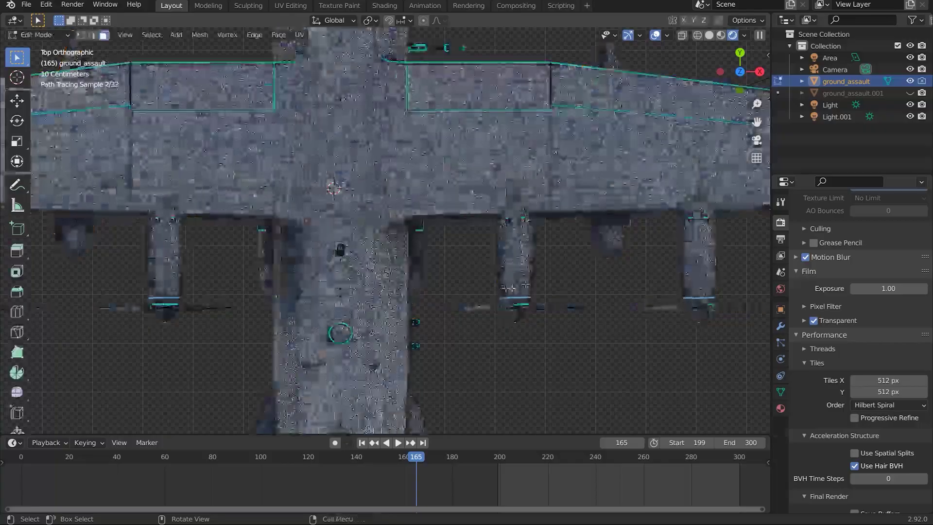
{"action": "scroll", "coordinate": [526, 283], "scroll_direction": "down", "scroll_amount": 3}
{"action": "scroll", "coordinate": [634, 280], "scroll_direction": "down", "scroll_amount": 1}
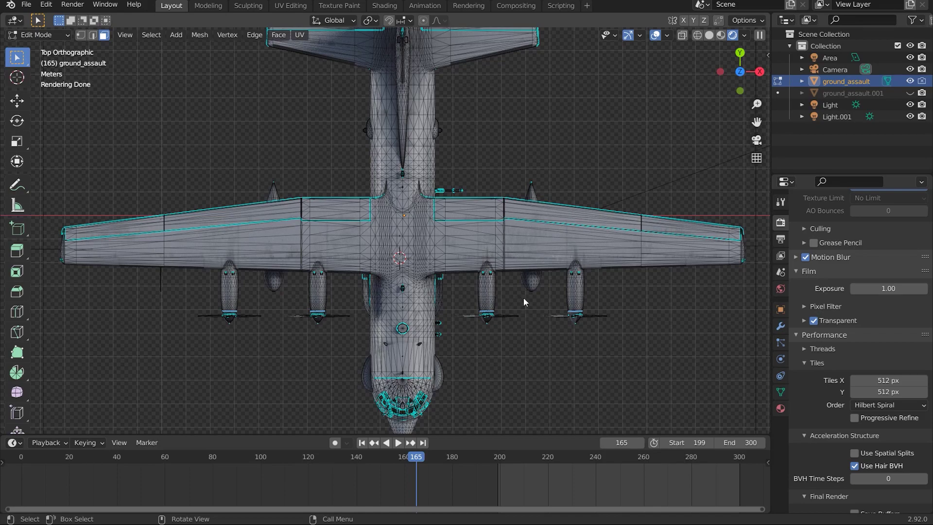
{"action": "key", "text": "Tab"}
{"action": "left_click_drag", "start_coordinate": [523, 297], "coordinate": [518, 250]}
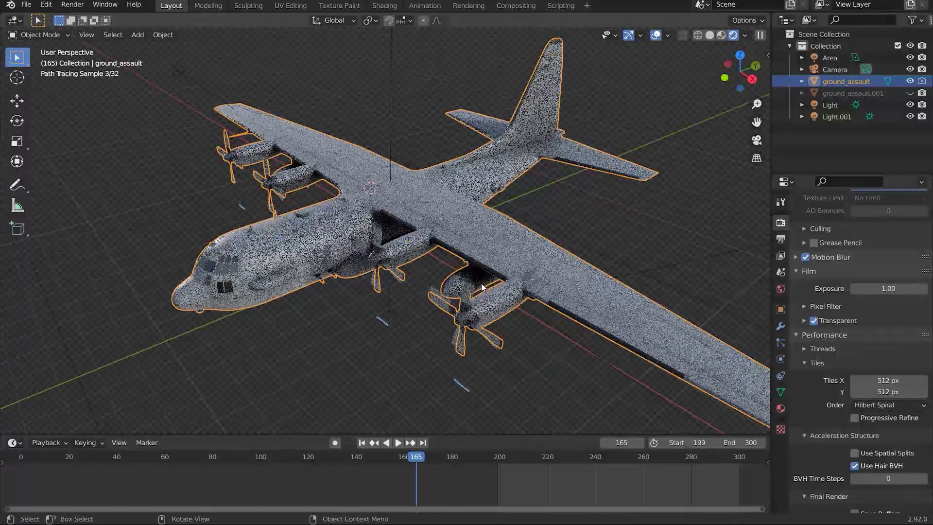
{"action": "left_click", "coordinate": [910, 93]}
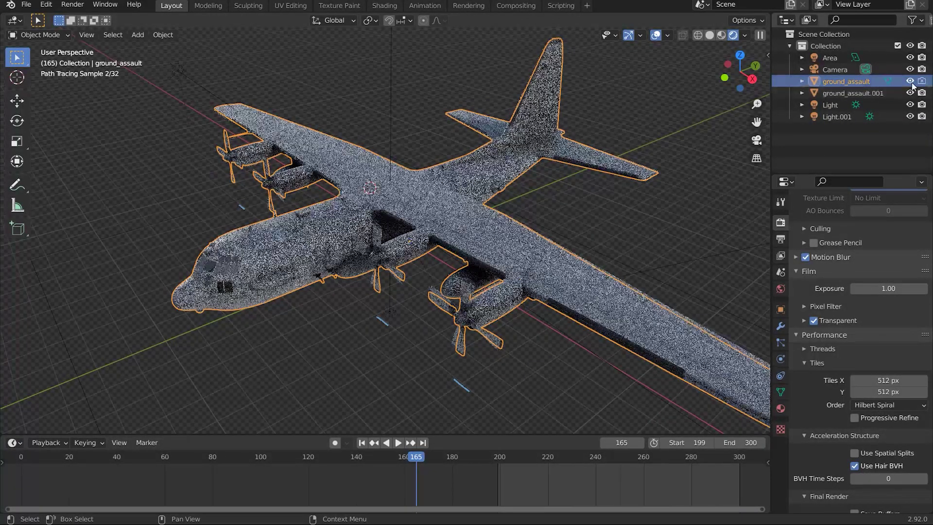
{"action": "left_click", "coordinate": [910, 80]}
{"action": "left_click_drag", "start_coordinate": [466, 202], "coordinate": [494, 245]}
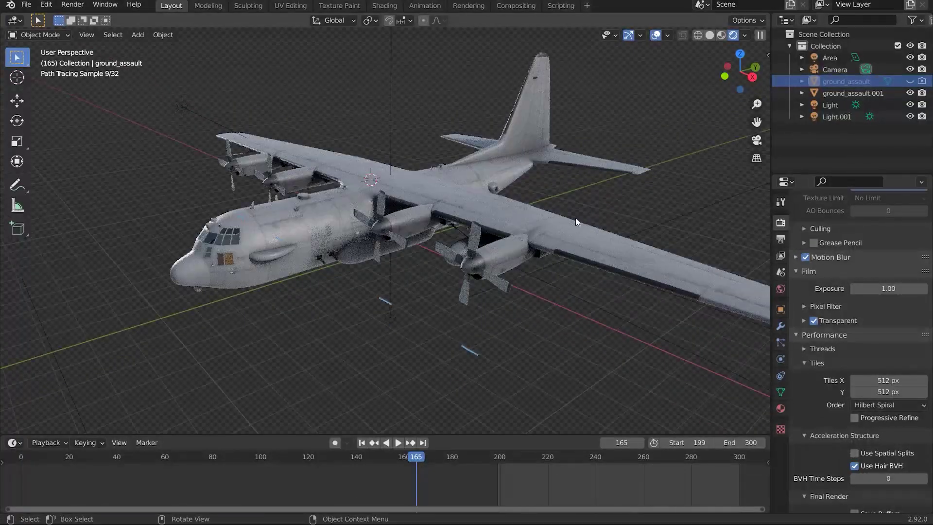
{"action": "left_click", "coordinate": [910, 92]}
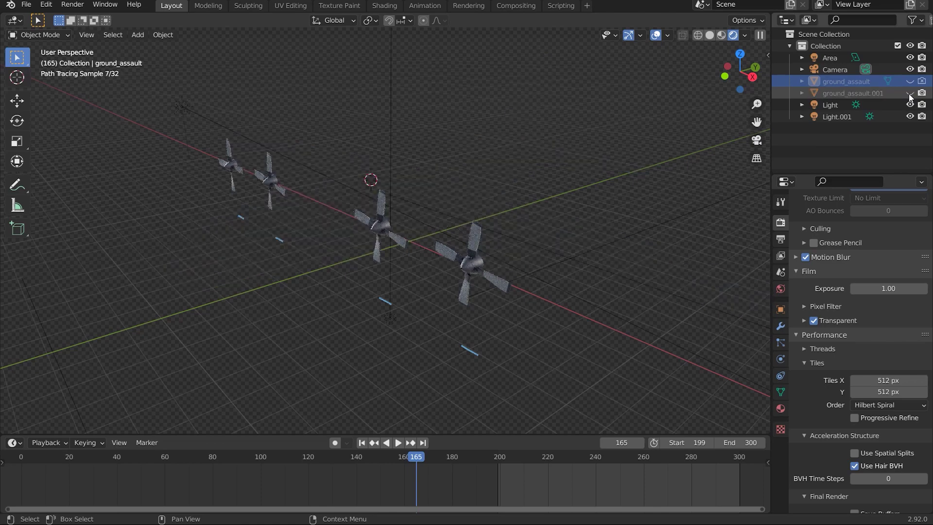
Select each propeller in turn, then frame the leftmost one in Front Orthographic view.
{"action": "left_click", "coordinate": [463, 271]}
{"action": "left_click", "coordinate": [380, 223]}
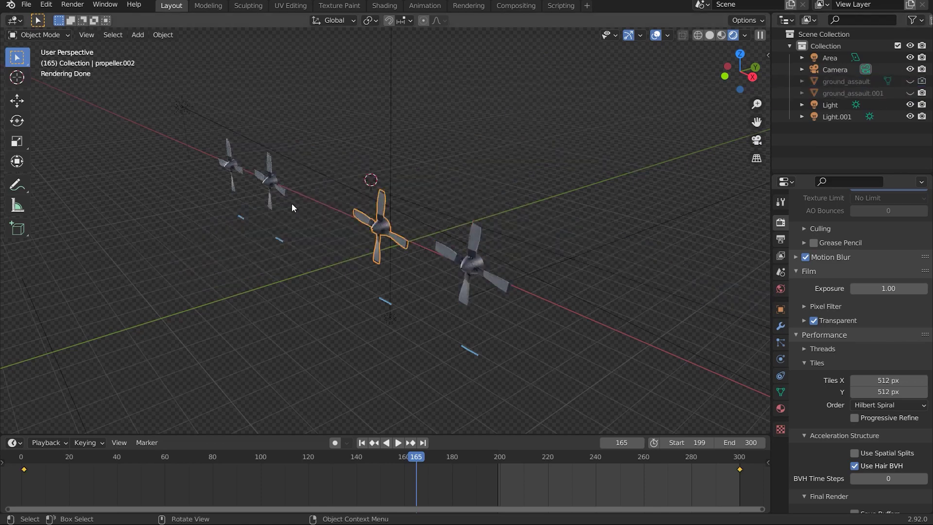
{"action": "left_click", "coordinate": [270, 187]}
{"action": "left_click", "coordinate": [223, 168]}
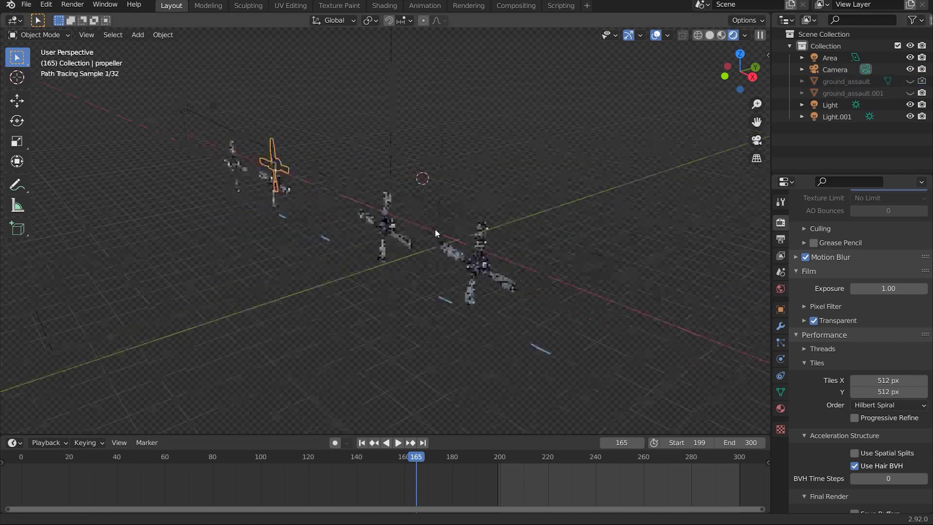
{"action": "scroll", "coordinate": [424, 234], "scroll_direction": "up", "scroll_amount": 4}
{"action": "key", "text": "KP_Decimal"}
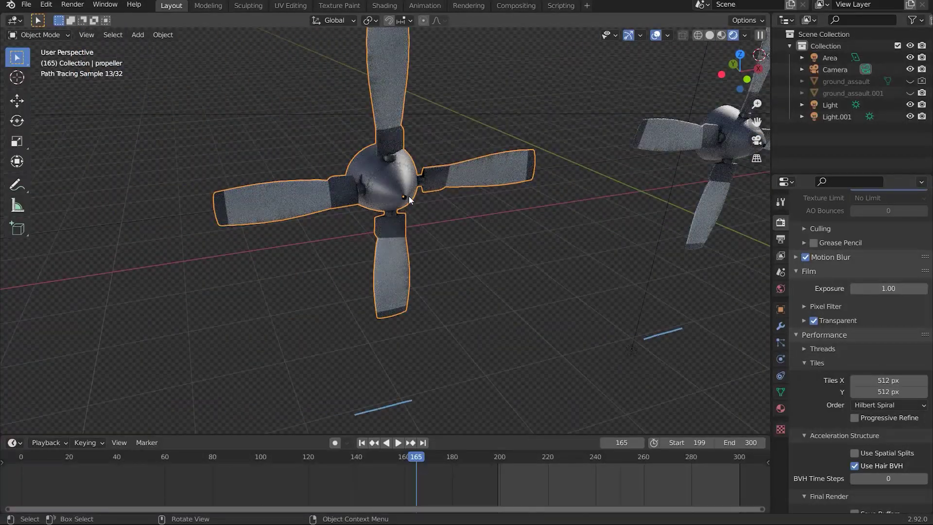
{"action": "key", "text": "KP_1"}
{"action": "scroll", "coordinate": [355, 228], "scroll_direction": "up", "scroll_amount": 5}
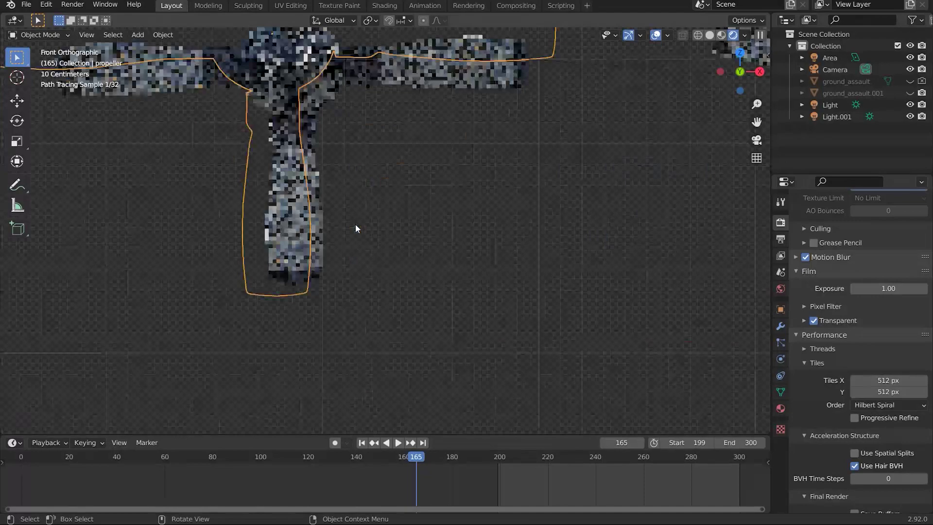
{"action": "key", "text": "KP_Decimal"}
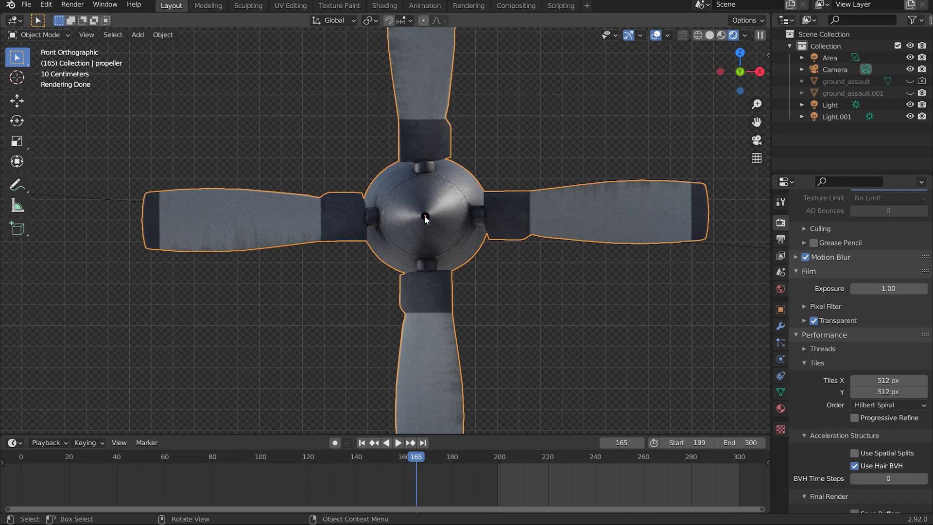
{"action": "scroll", "coordinate": [540, 295], "scroll_direction": "down", "scroll_amount": 6}
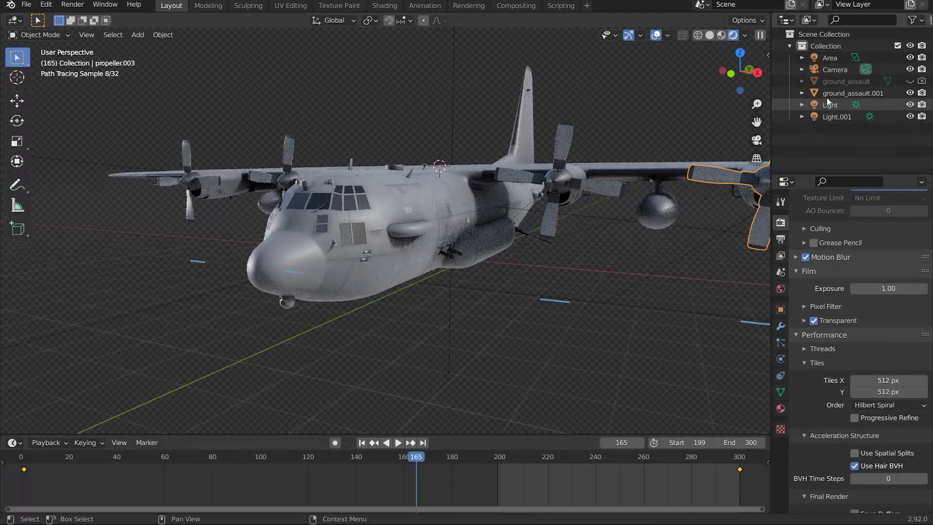
Expand ground_assault.001 in the Outliner, select the whole plane, then collapse its parts list.
{"action": "left_click", "coordinate": [801, 94]}
{"action": "scroll", "coordinate": [832, 150], "scroll_direction": "down", "scroll_amount": 2}
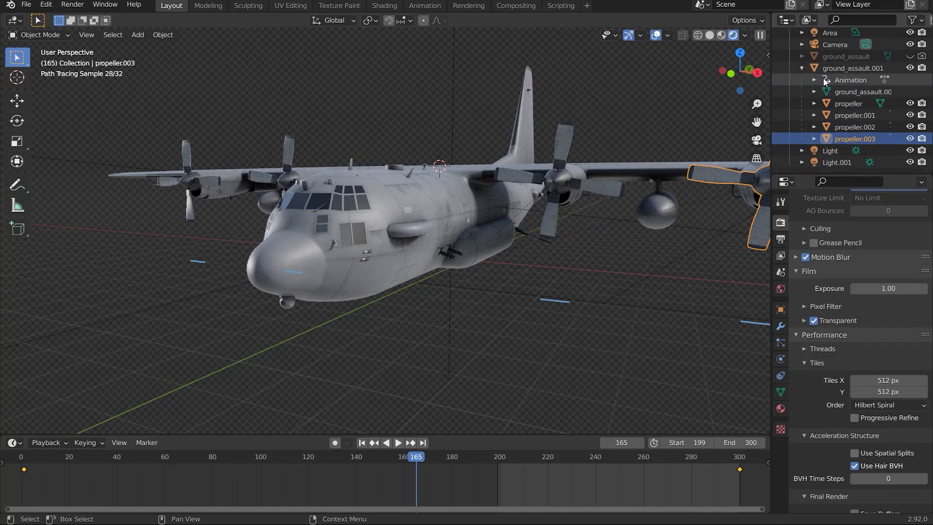
{"action": "left_click", "coordinate": [855, 68]}
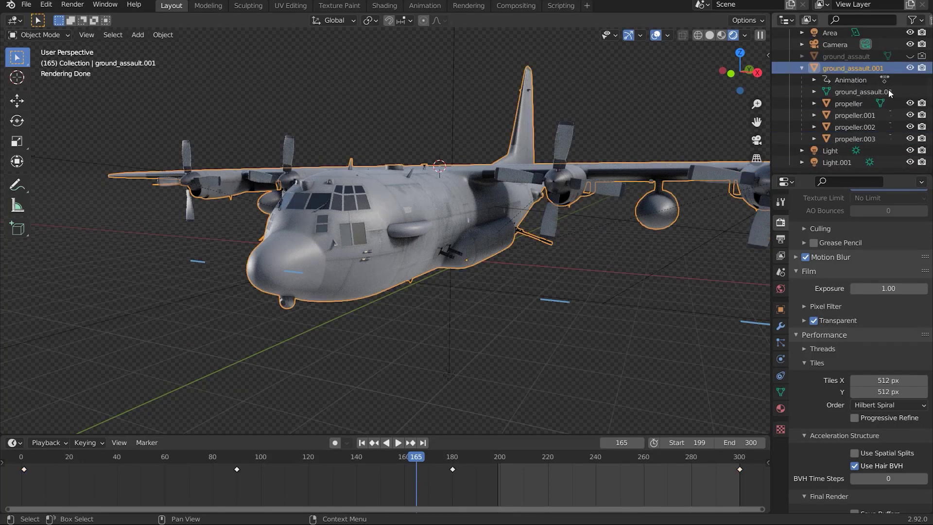
{"action": "left_click", "coordinate": [802, 68]}
{"action": "scroll", "coordinate": [595, 243], "scroll_direction": "down", "scroll_amount": 3}
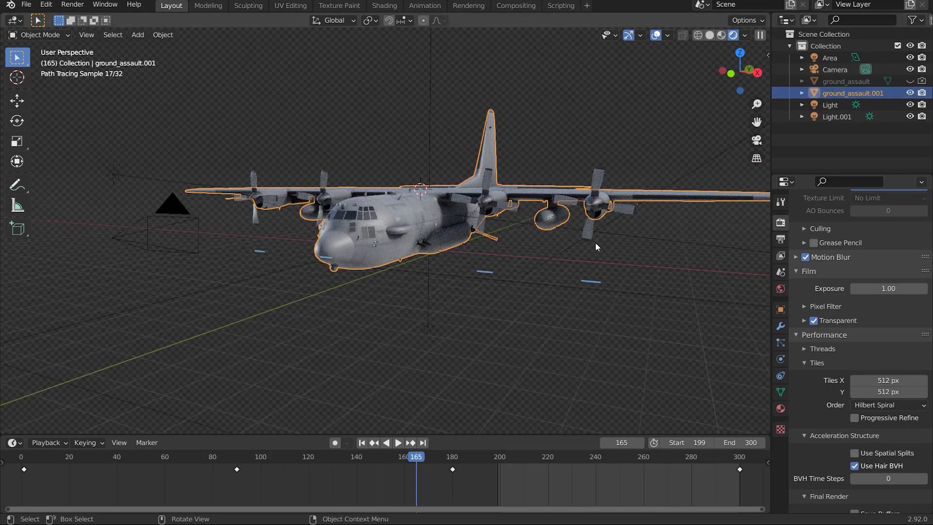
Select propeller.002, play the animation backwards and stop at frame 206.
{"action": "left_click", "coordinate": [492, 206]}
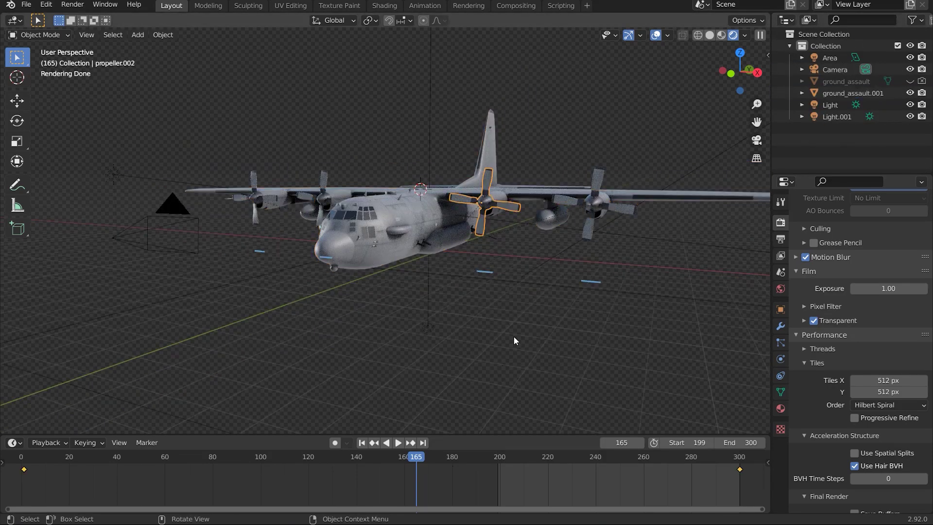
{"action": "left_click_drag", "start_coordinate": [513, 336], "coordinate": [517, 389]}
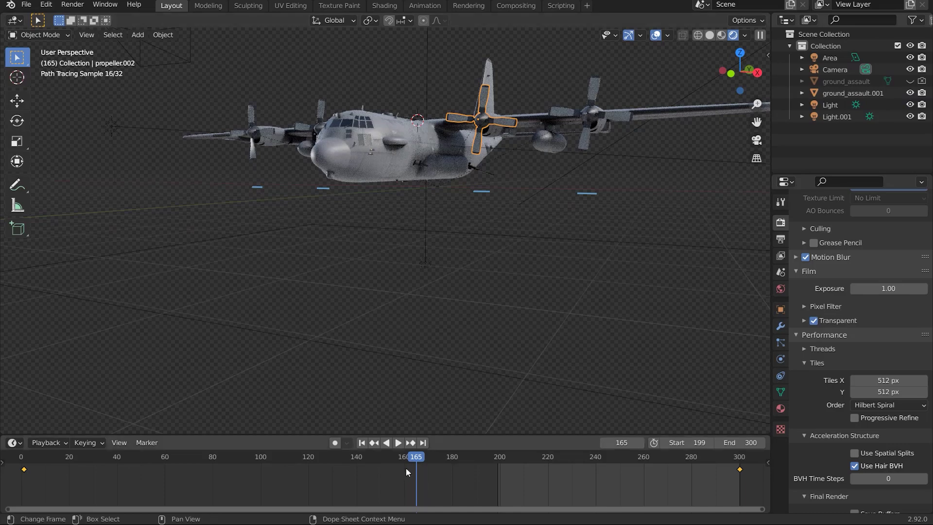
{"action": "key", "text": "shift+ctrl+space"}
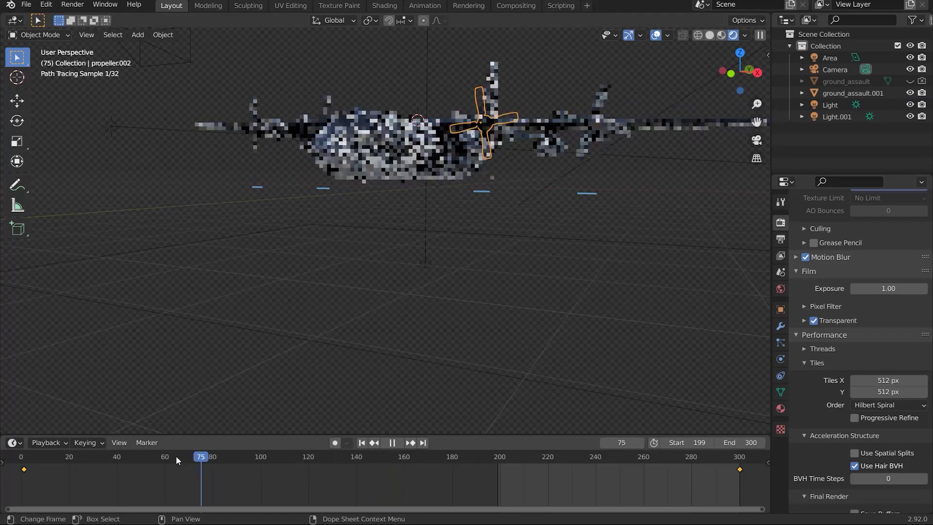
{"action": "left_click_drag", "start_coordinate": [176, 455], "coordinate": [514, 464]}
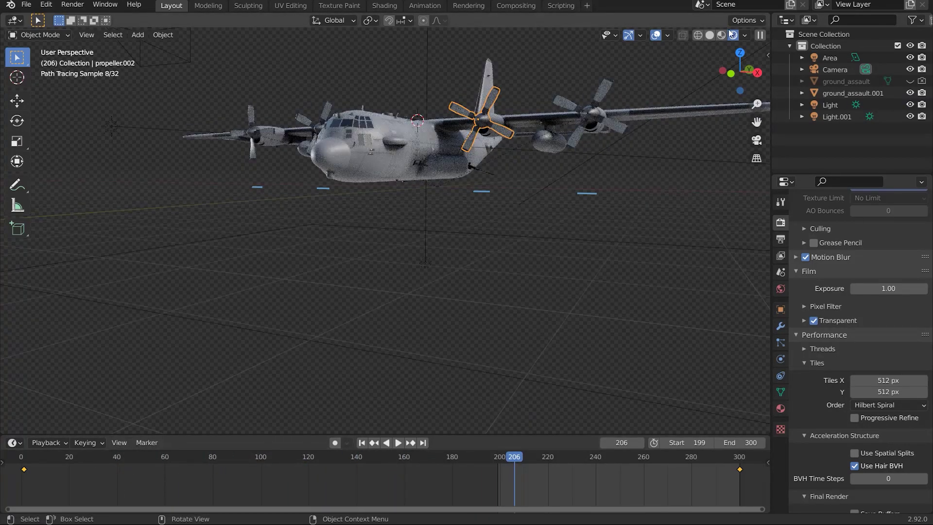
Switch to Solid shading, scrub to frame 215 to watch the propellers, then return to frame 1.
{"action": "left_click", "coordinate": [710, 35]}
{"action": "left_click_drag", "start_coordinate": [468, 161], "coordinate": [436, 271]}
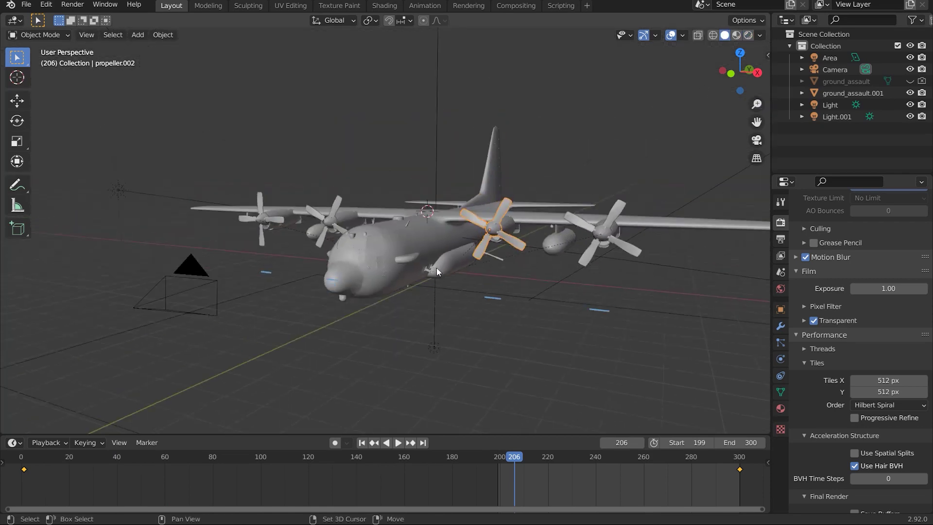
{"action": "scroll", "coordinate": [436, 267], "scroll_direction": "up", "scroll_amount": 4}
{"action": "left_click_drag", "start_coordinate": [513, 456], "coordinate": [418, 465]}
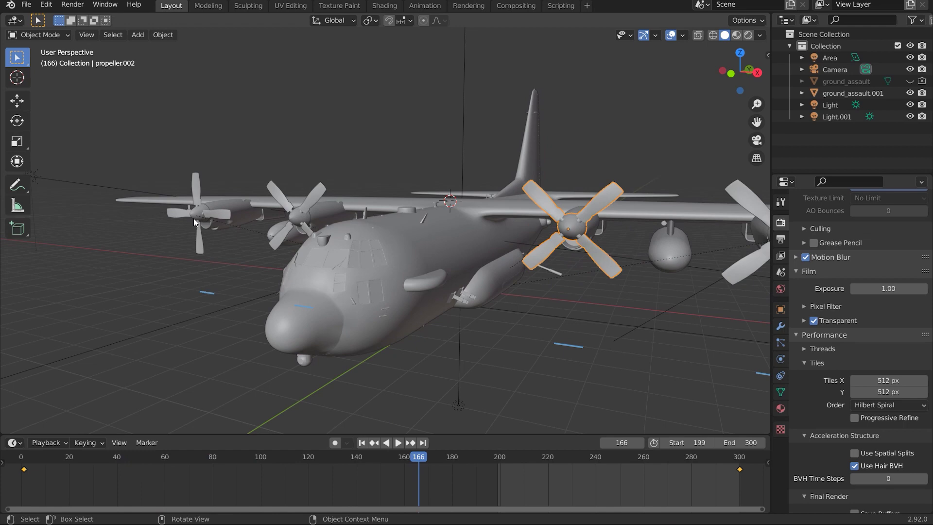
{"action": "left_click_drag", "start_coordinate": [426, 460], "coordinate": [542, 327]}
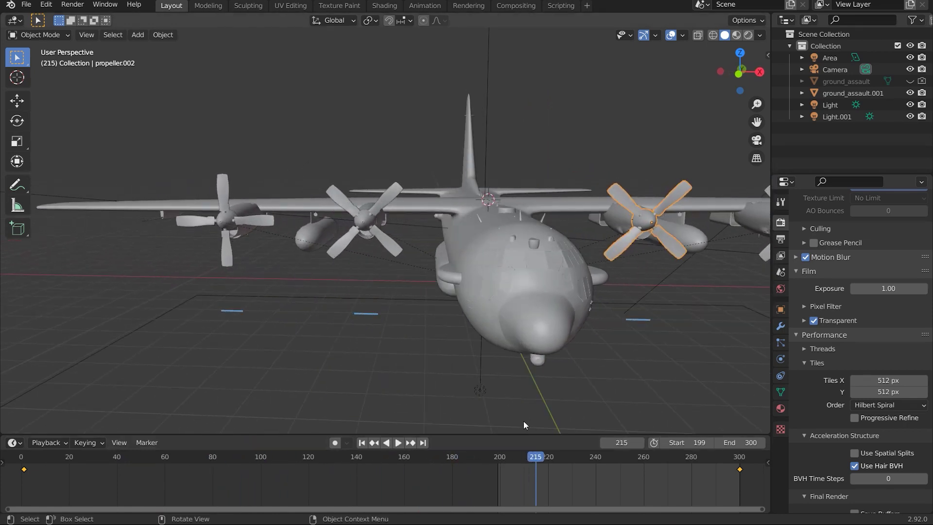
{"action": "left_click", "coordinate": [25, 459]}
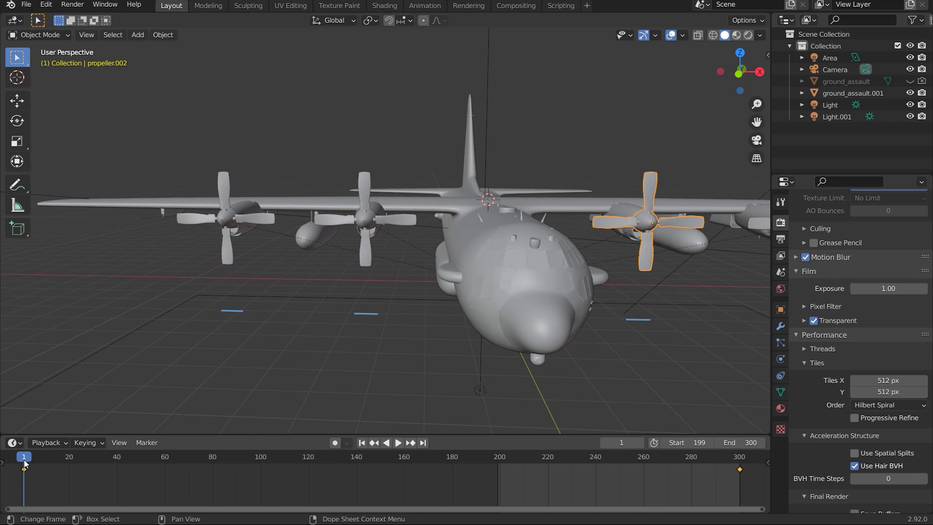
Insert a Rotation keyframe on the right-hand propeller.
{"action": "key", "text": "i"}
{"action": "left_click", "coordinate": [346, 307]}
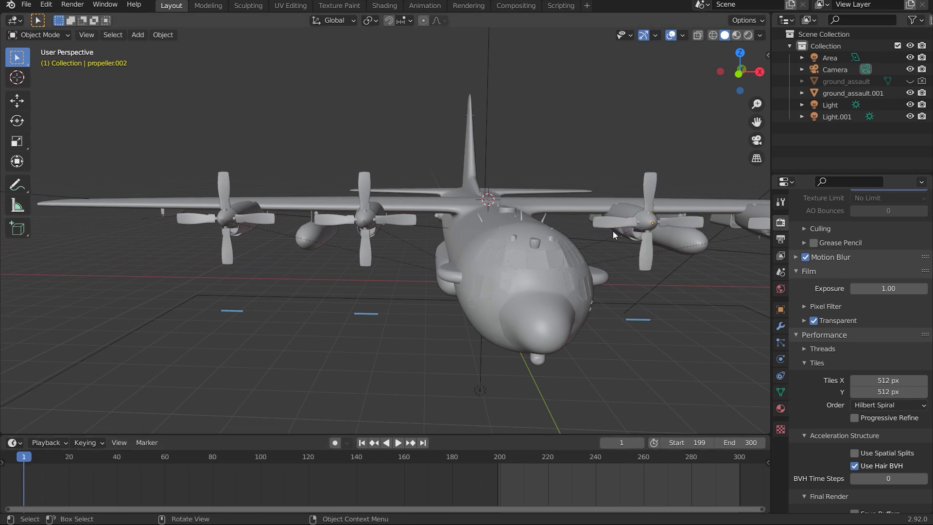
{"action": "left_click", "coordinate": [635, 228]}
{"action": "key", "text": "i"}
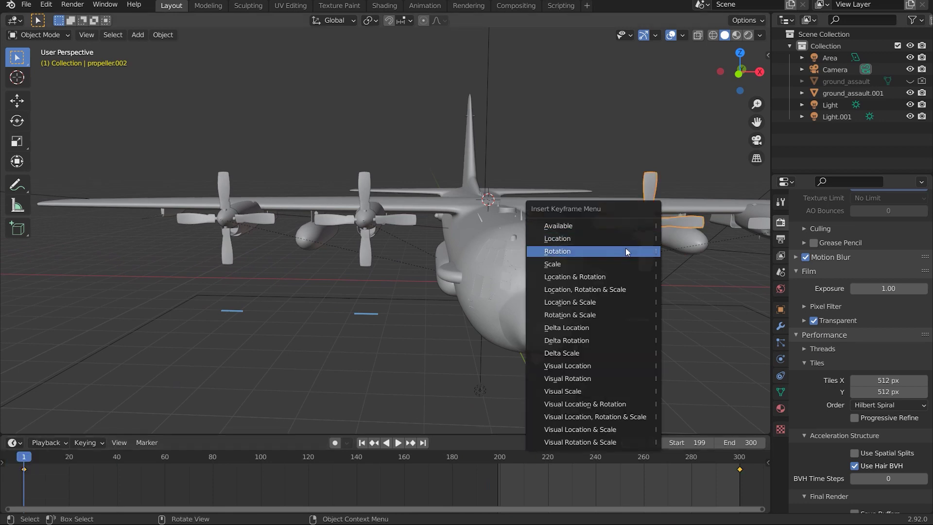
{"action": "left_click", "coordinate": [620, 252]}
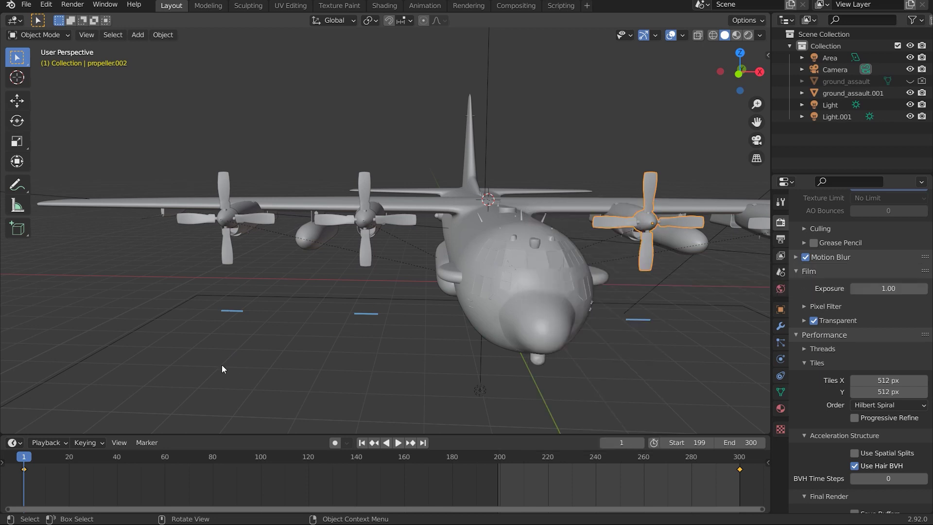
{"action": "left_click", "coordinate": [222, 365]}
Scrub the animation to check the spin, go back to frame 126 and select the aircraft.
{"action": "key", "text": "ctrl+z"}
{"action": "left_click_drag", "start_coordinate": [50, 459], "coordinate": [742, 457]}
{"action": "left_click_drag", "start_coordinate": [666, 357], "coordinate": [533, 304]}
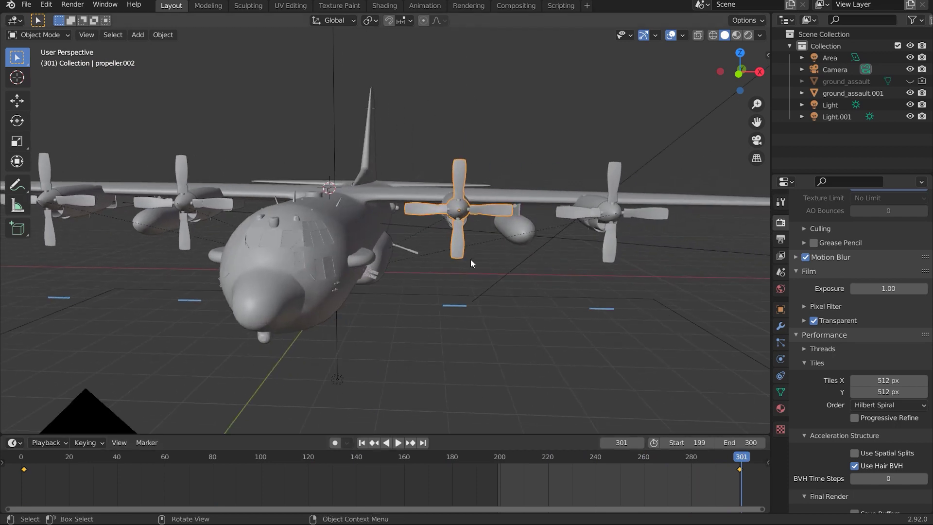
{"action": "left_click_drag", "start_coordinate": [576, 481], "coordinate": [193, 493]}
{"action": "left_click", "coordinate": [353, 244]}
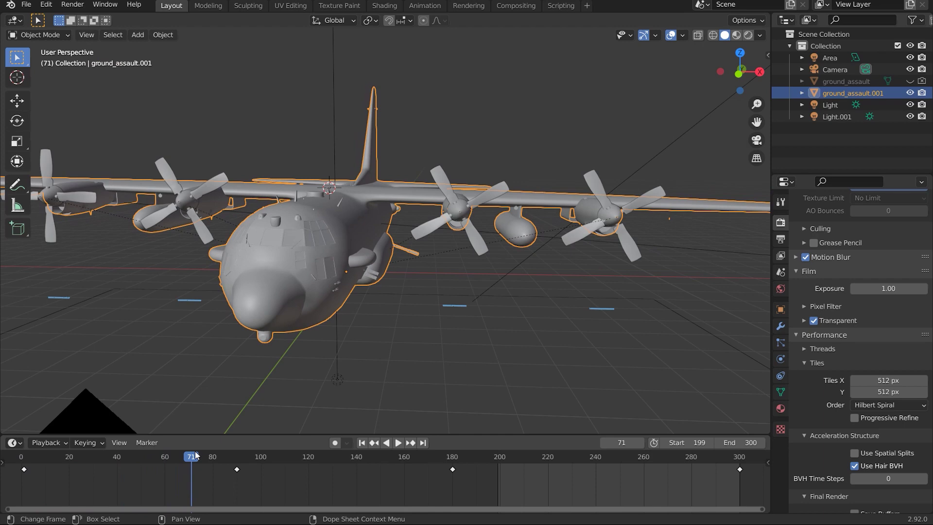
Deselect the aircraft, look through the scene camera and select the Camera.
{"action": "key", "text": "KP_Decimal"}
{"action": "scroll", "coordinate": [527, 380], "scroll_direction": "down", "scroll_amount": 20}
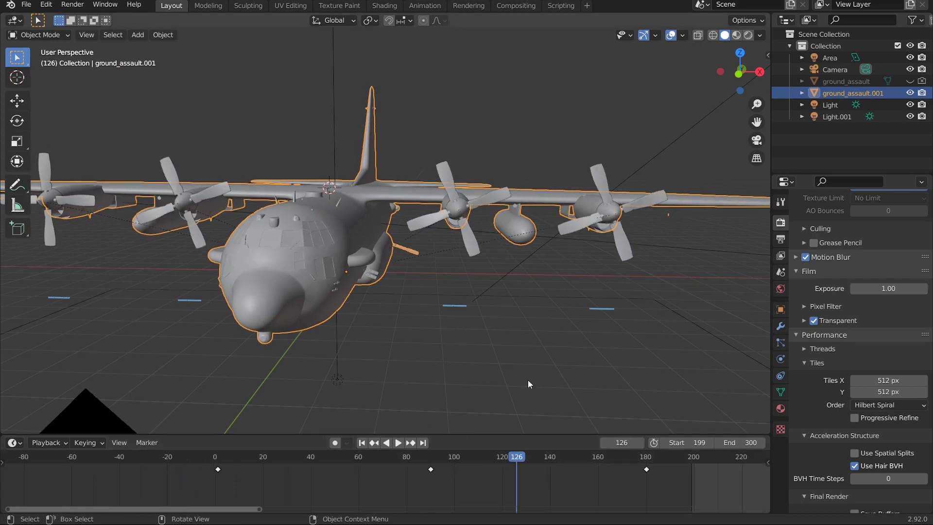
{"action": "key", "text": "alt+a"}
{"action": "key", "text": "KP_0"}
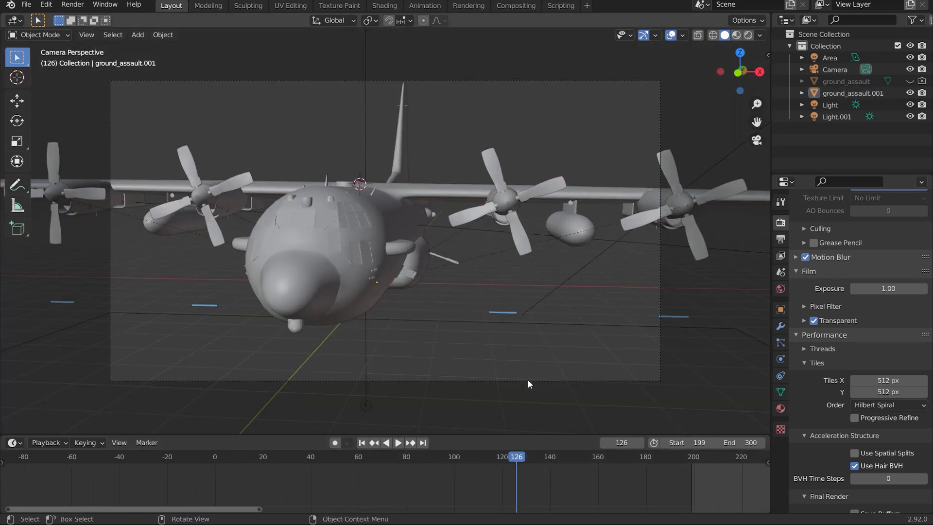
{"action": "left_click", "coordinate": [558, 380]}
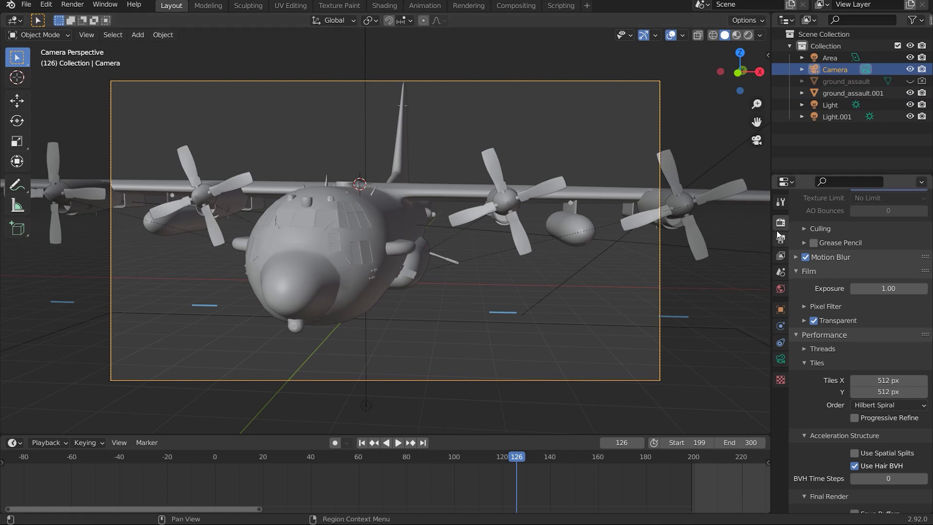
Enable Render Region in Output properties and review the render sampling settings.
{"action": "scroll", "coordinate": [816, 284], "scroll_direction": "up", "scroll_amount": 3}
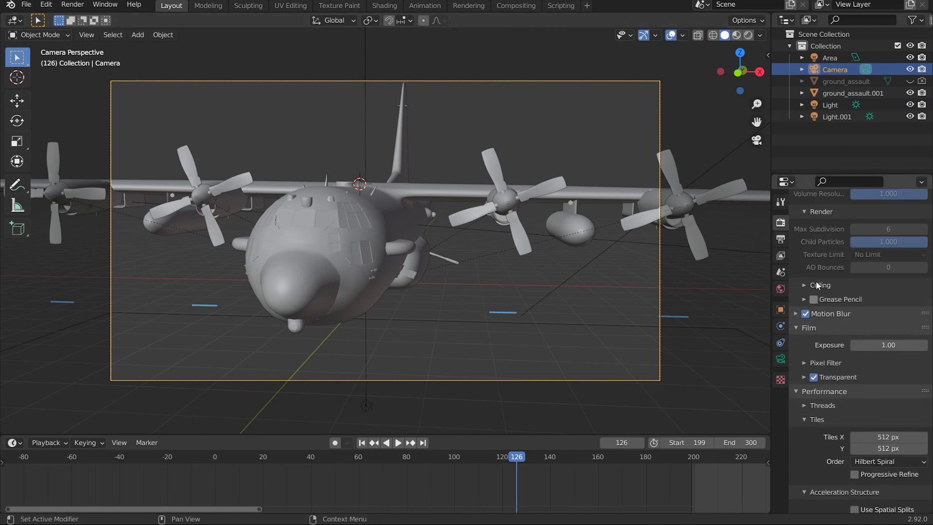
{"action": "scroll", "coordinate": [814, 291], "scroll_direction": "up", "scroll_amount": 2}
{"action": "left_click", "coordinate": [780, 255]}
{"action": "scroll", "coordinate": [825, 304], "scroll_direction": "up", "scroll_amount": 10}
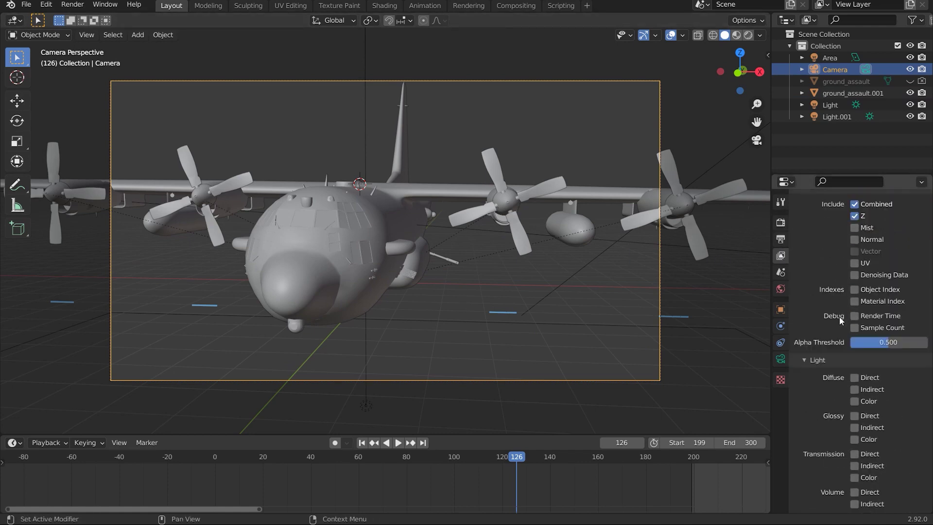
{"action": "scroll", "coordinate": [838, 316], "scroll_direction": "up", "scroll_amount": 5}
{"action": "left_click", "coordinate": [780, 239]}
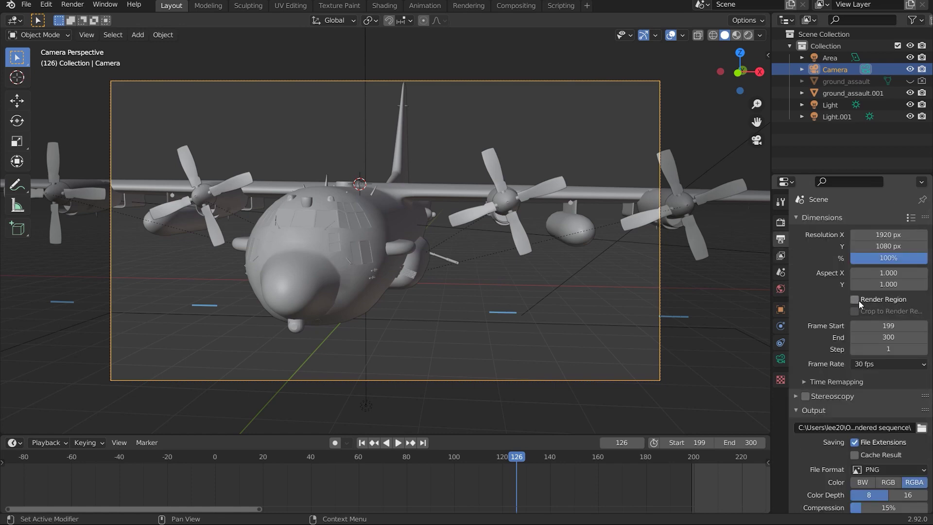
{"action": "left_click", "coordinate": [858, 301]}
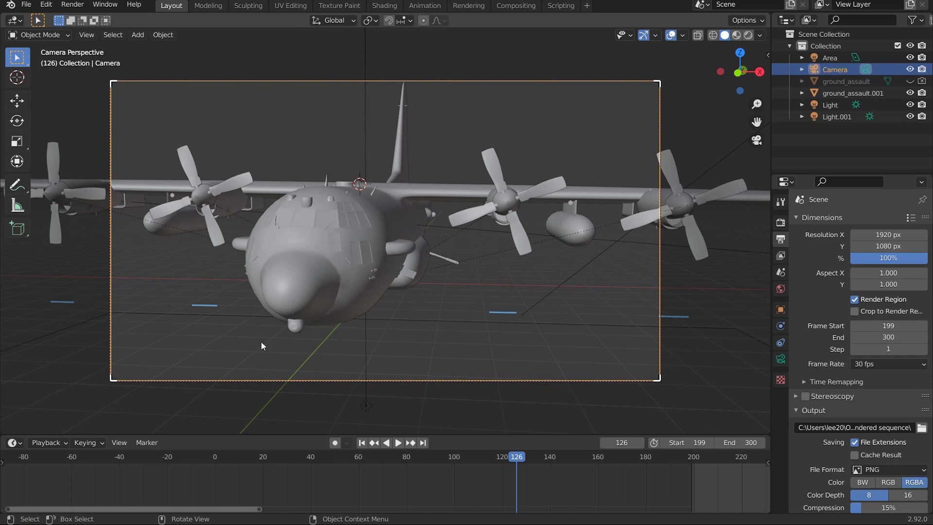
{"action": "left_click", "coordinate": [781, 223]}
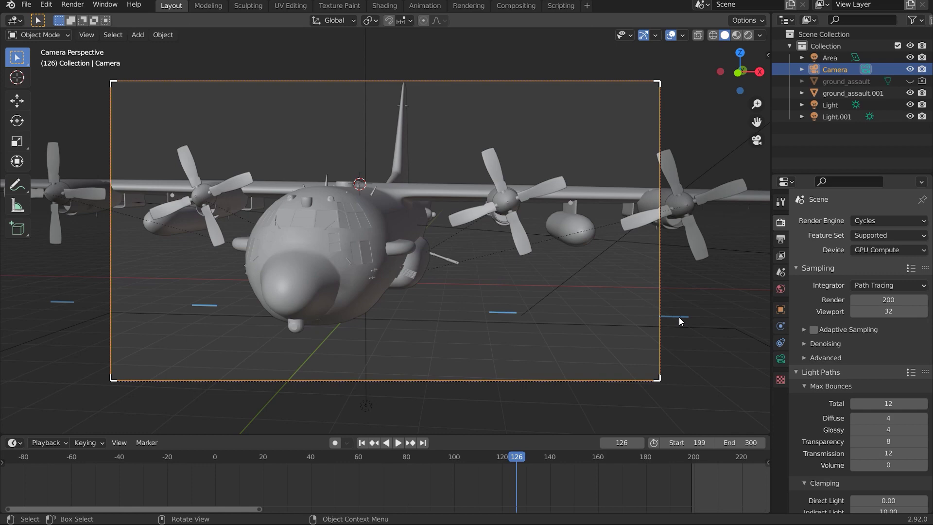
Review the compositor nodes, then in Layout select ground_assault.001 and split the viewport in two.
{"action": "left_click", "coordinate": [516, 6]}
{"action": "key", "text": "Home"}
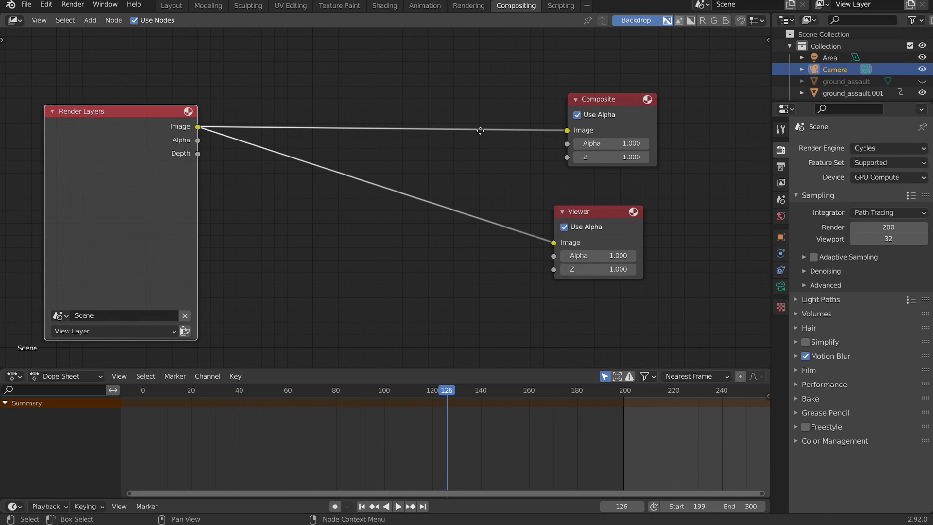
{"action": "key", "text": "Home"}
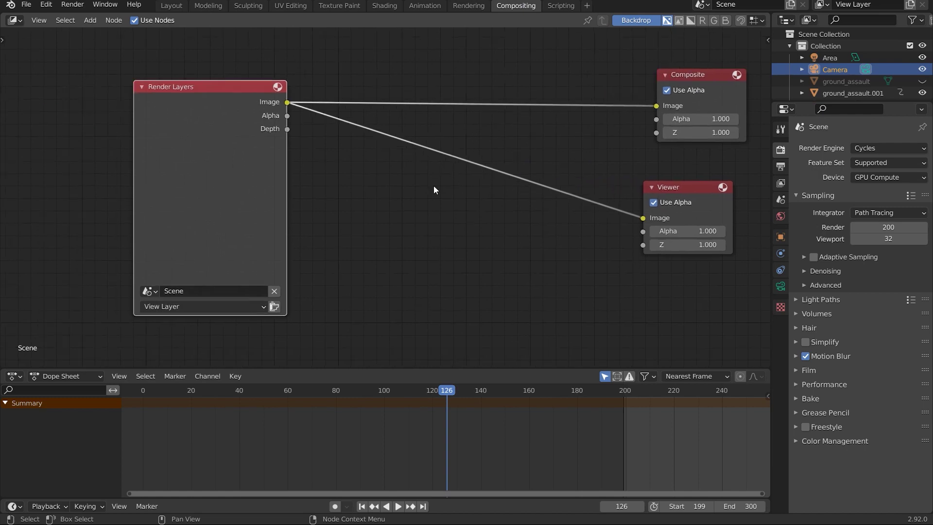
{"action": "left_click", "coordinate": [170, 5]}
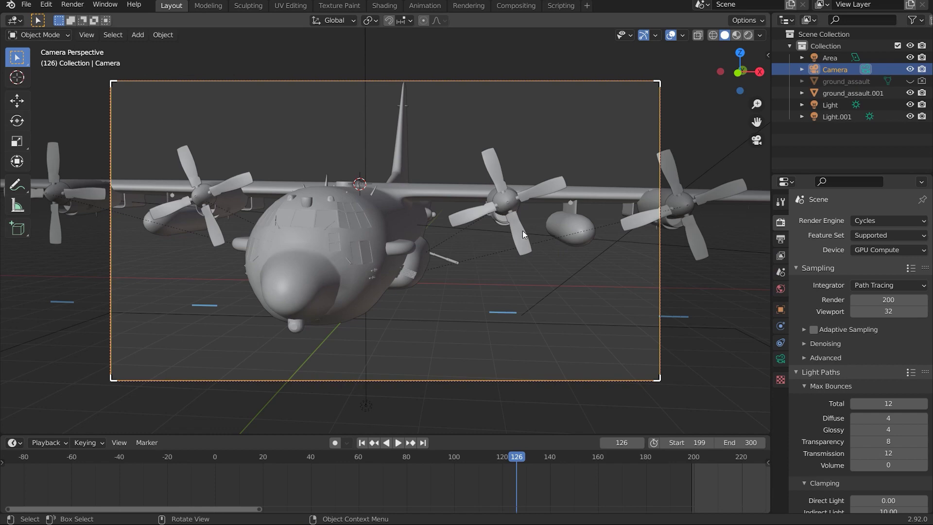
{"action": "left_click", "coordinate": [328, 230]}
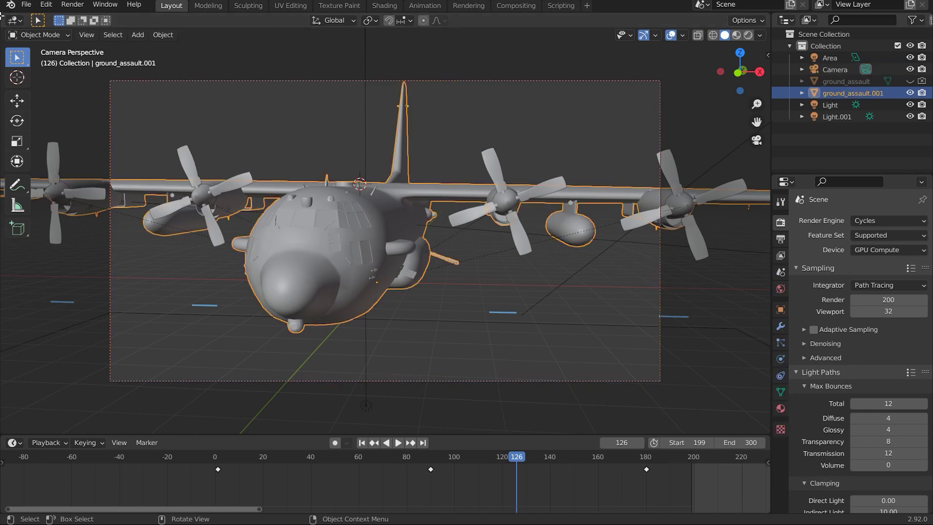
{"action": "left_click_drag", "start_coordinate": [2, 16], "coordinate": [346, 73]}
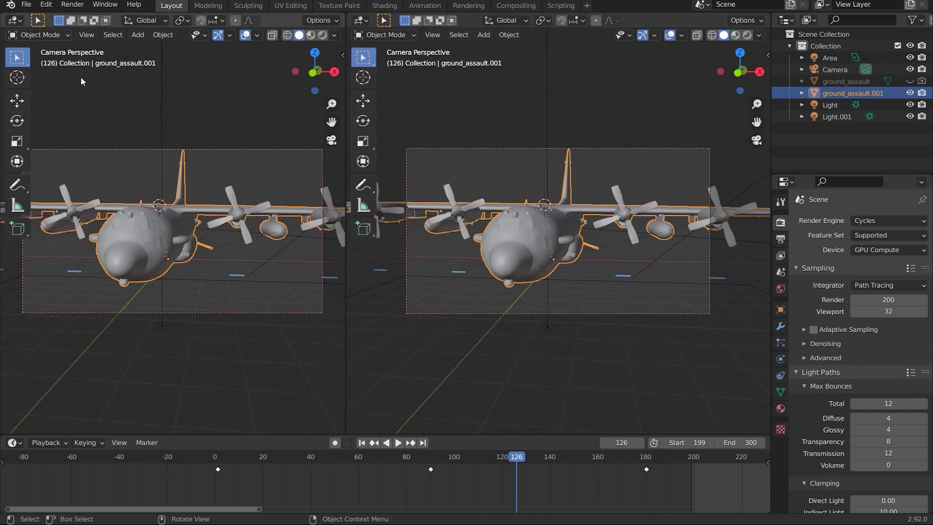
Turn the left view into a Shader Editor with the sidebar hidden and the material nodes framed.
{"action": "left_click", "coordinate": [16, 23]}
{"action": "left_click", "coordinate": [51, 129]}
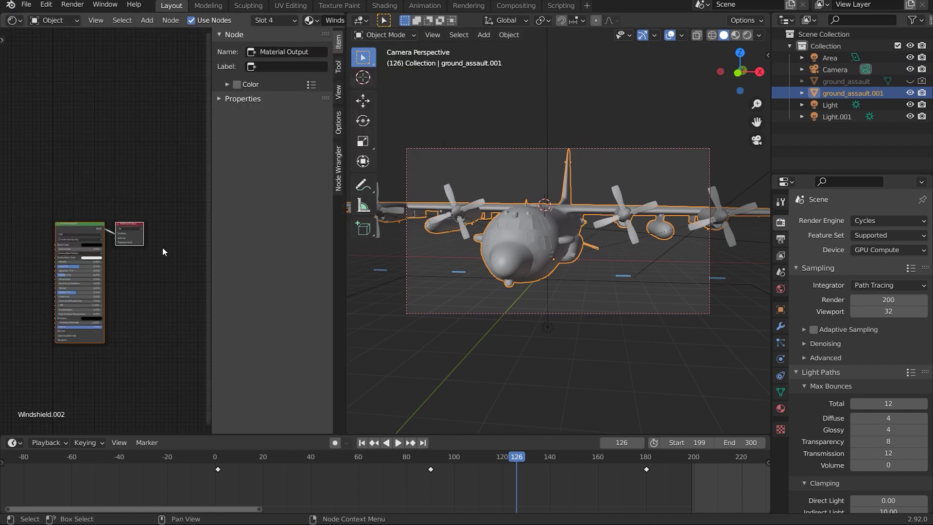
{"action": "scroll", "coordinate": [161, 264], "scroll_direction": "up", "scroll_amount": 2}
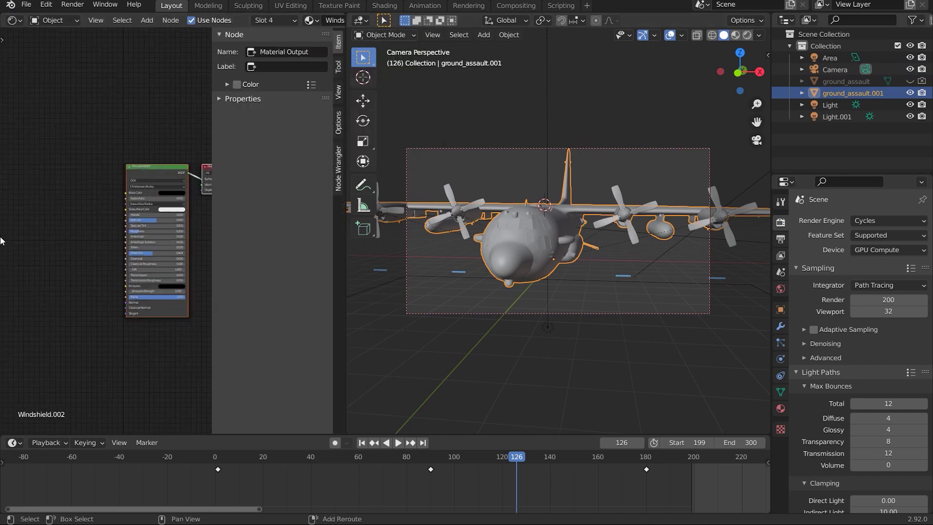
{"action": "scroll", "coordinate": [118, 285], "scroll_direction": "right", "scroll_amount": 3}
{"action": "key", "text": "n"}
{"action": "key", "text": "Home"}
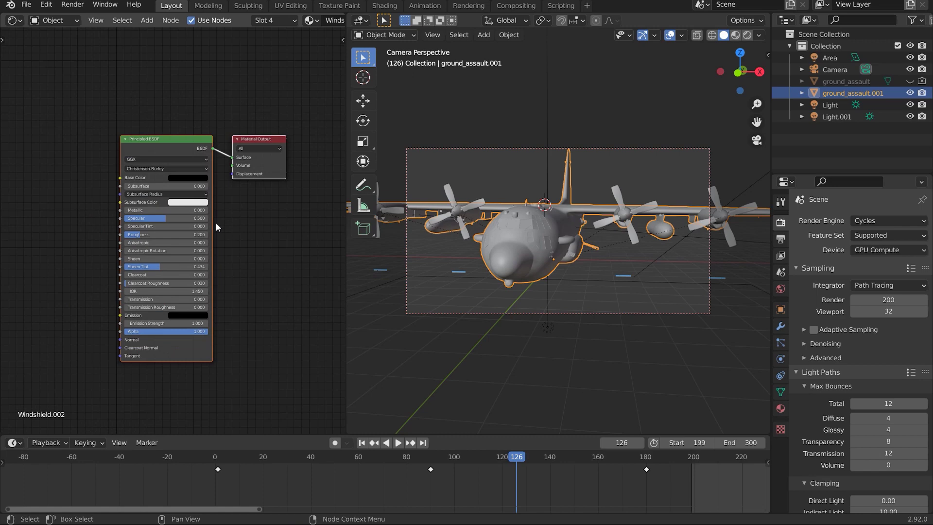
In Material properties, inspect the Glass_Camera.002 and Interior.002 materials.
{"action": "left_click", "coordinate": [780, 408]}
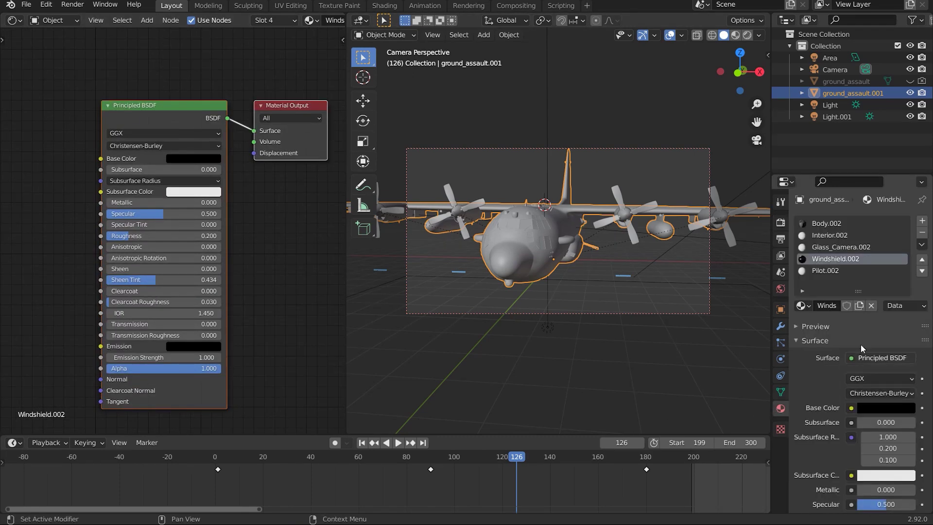
{"action": "left_click", "coordinate": [844, 247]}
{"action": "left_click", "coordinate": [838, 235]}
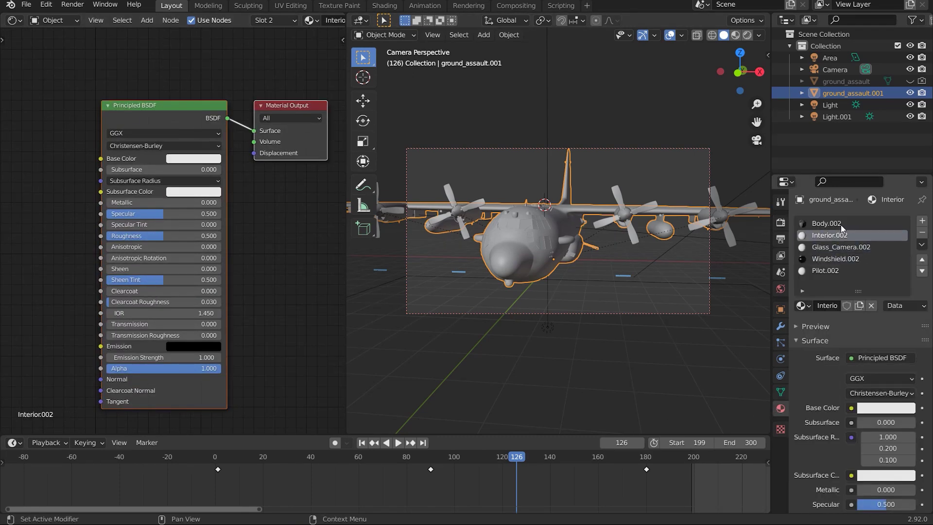
{"action": "scroll", "coordinate": [293, 216], "scroll_direction": "up", "scroll_amount": 2}
{"action": "scroll", "coordinate": [574, 244], "scroll_direction": "up", "scroll_amount": 3}
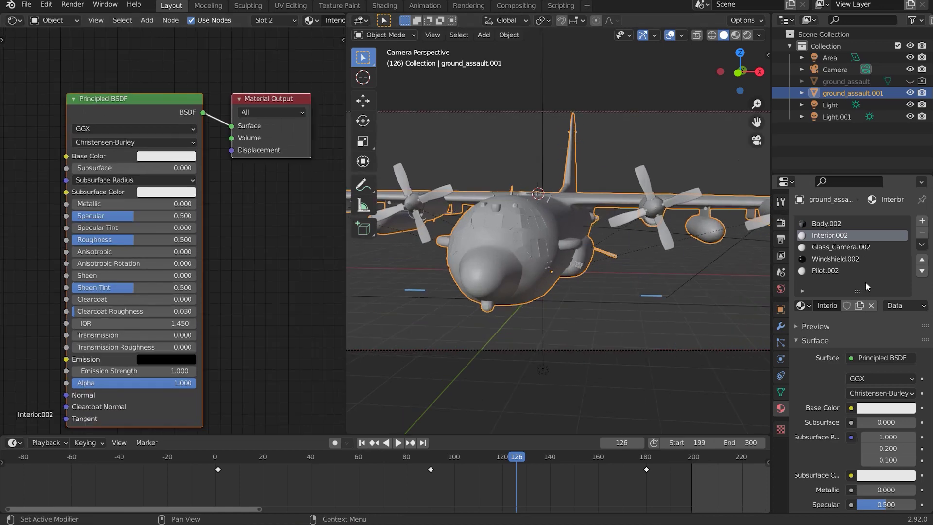
Review the Pilot.002, Windshield.002, Interior.002 and Body.002 materials and their texture nodes.
{"action": "left_click", "coordinate": [849, 271]}
{"action": "left_click", "coordinate": [845, 257]}
{"action": "left_click", "coordinate": [839, 236]}
{"action": "left_click", "coordinate": [826, 224]}
{"action": "scroll", "coordinate": [223, 231], "scroll_direction": "left", "scroll_amount": 5}
{"action": "scroll", "coordinate": [223, 231], "scroll_direction": "down", "scroll_amount": 4}
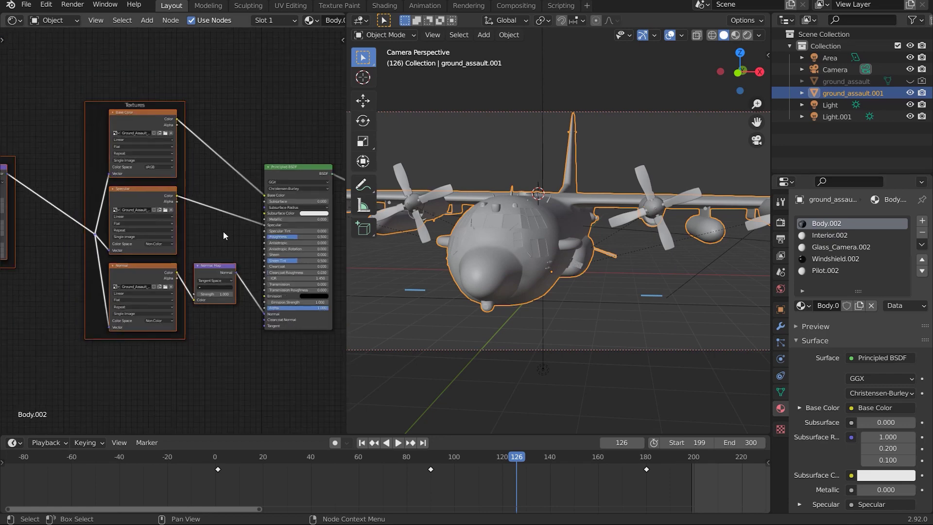
{"action": "scroll", "coordinate": [223, 231], "scroll_direction": "down", "scroll_amount": 2}
{"action": "scroll", "coordinate": [223, 231], "scroll_direction": "right", "scroll_amount": 3}
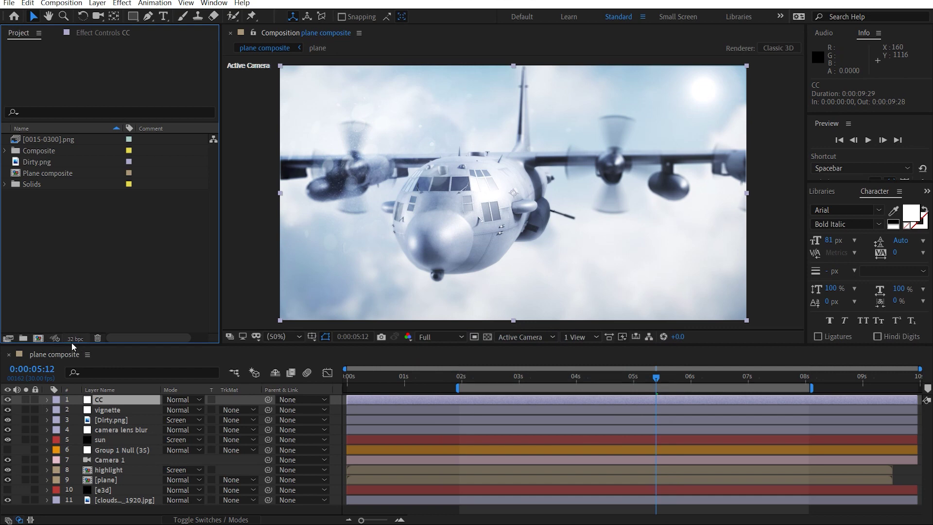
Create a 'plane composite' composition at 1920×1080, 30 fps, ten seconds long.
{"action": "left_click", "coordinate": [37, 339]}
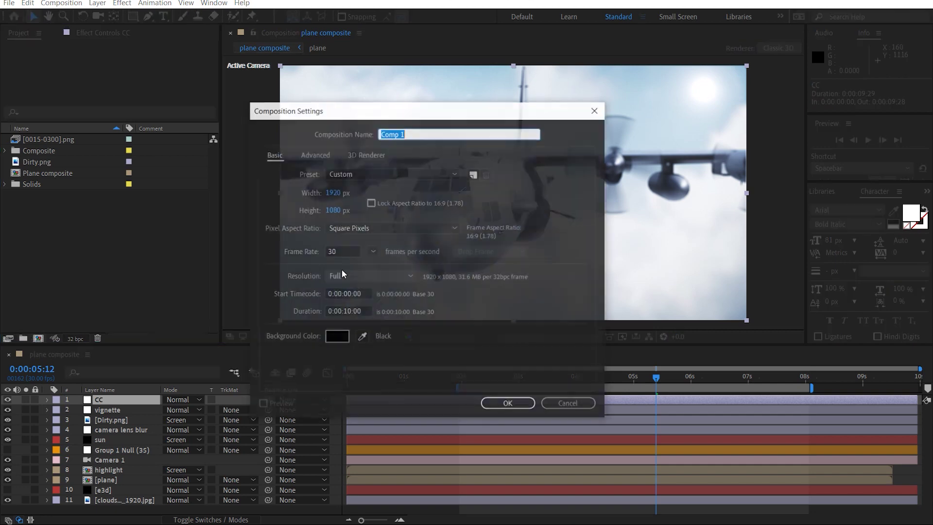
{"action": "type", "text": "plane c"}
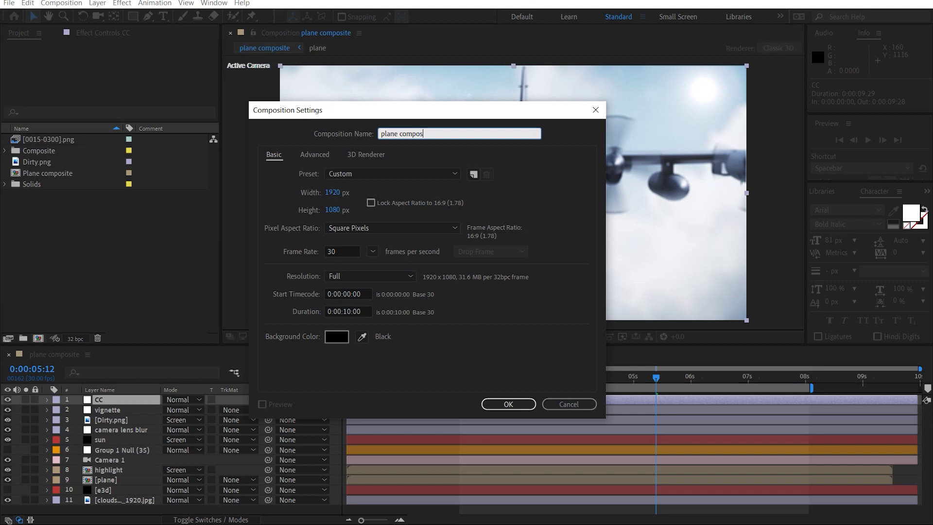
{"action": "type", "text": "omposite"}
{"action": "key", "text": "Return"}
Add the rendered [0015-0300].png sequence to the 'plane composite' composition.
{"action": "left_click", "coordinate": [100, 251]}
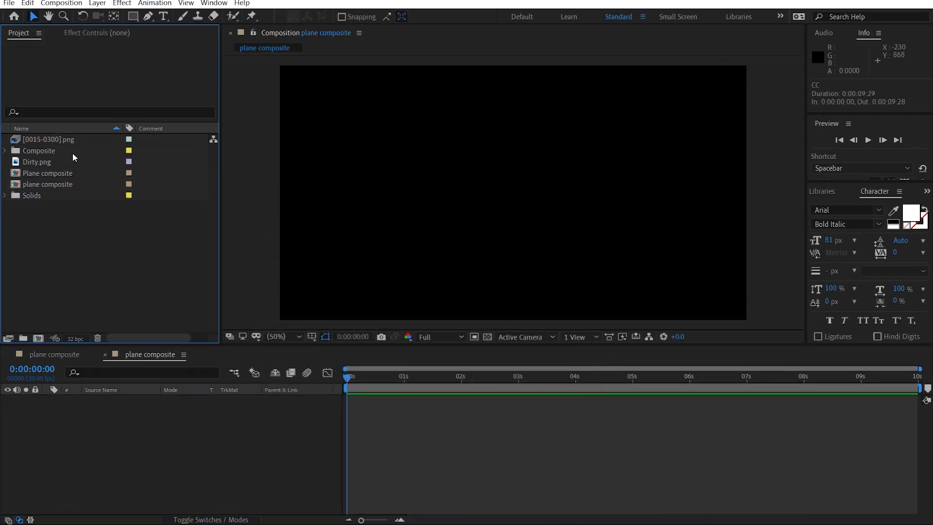
{"action": "key", "text": "Down"}
{"action": "left_click_drag", "start_coordinate": [57, 142], "coordinate": [192, 428]}
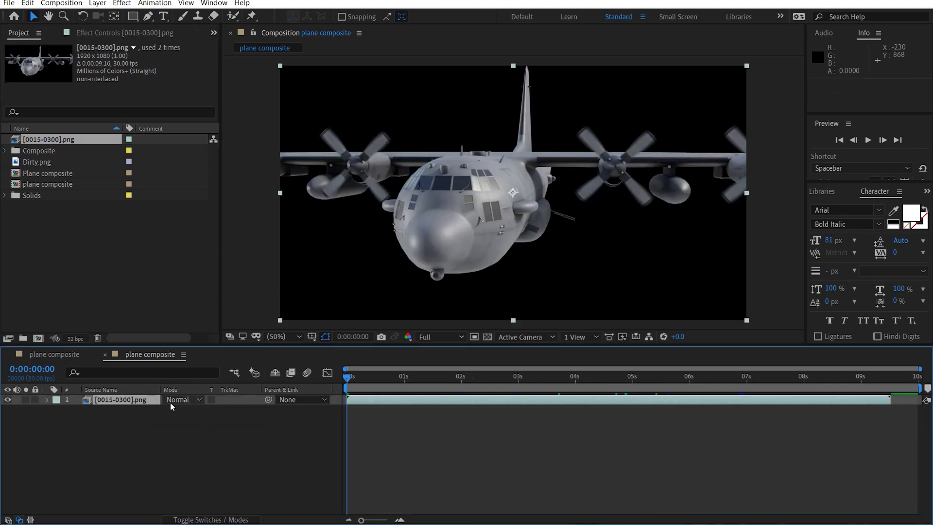
Pre-compose the plane render layer into a nested composition named 'plane'.
{"action": "key", "text": "ctrl+shift+c"}
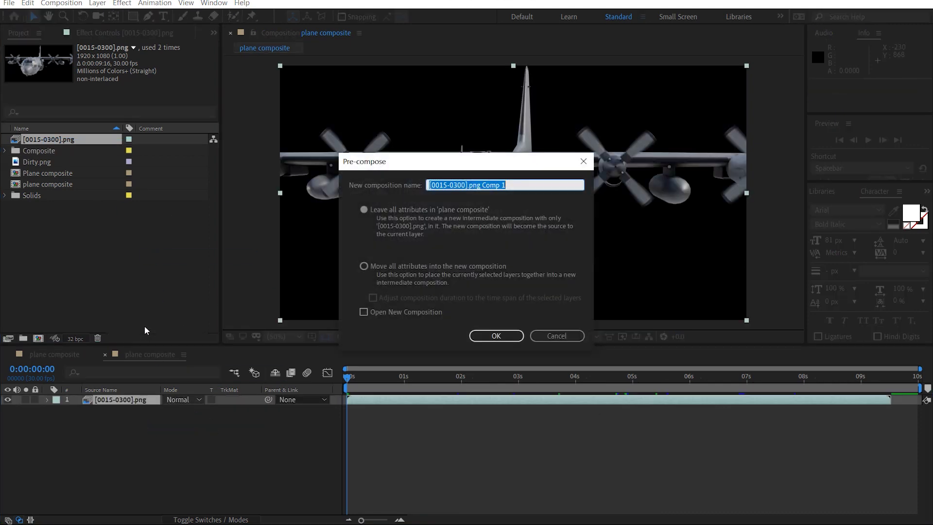
{"action": "type", "text": "plane"}
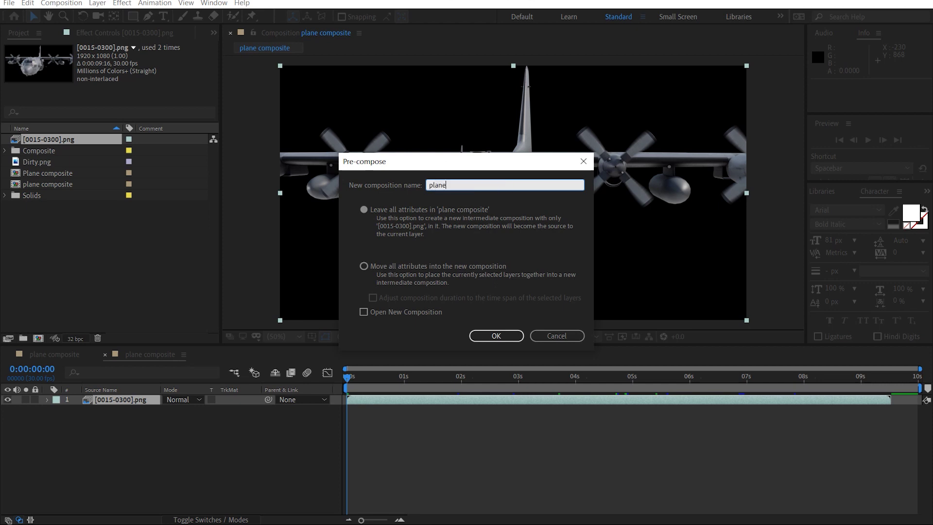
{"action": "key", "text": "Return"}
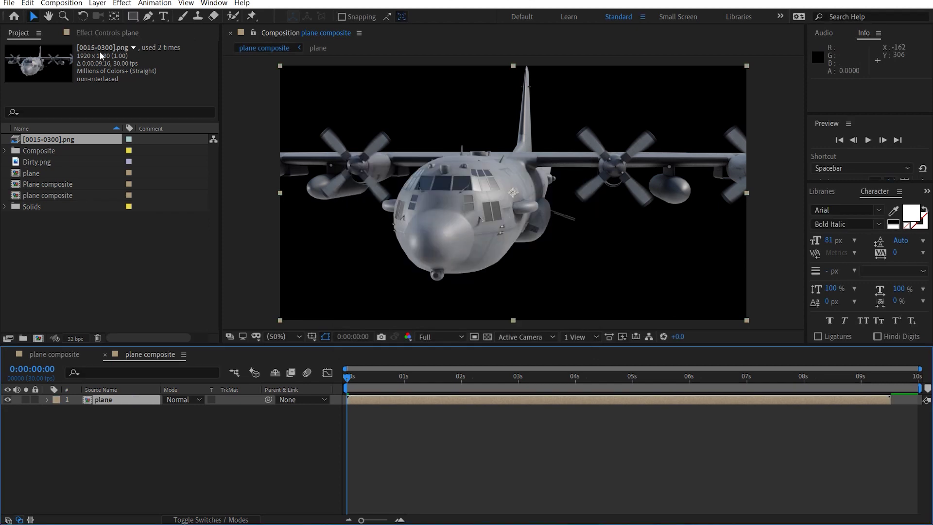
{"action": "left_click", "coordinate": [119, 35]}
{"action": "left_click", "coordinate": [19, 33]}
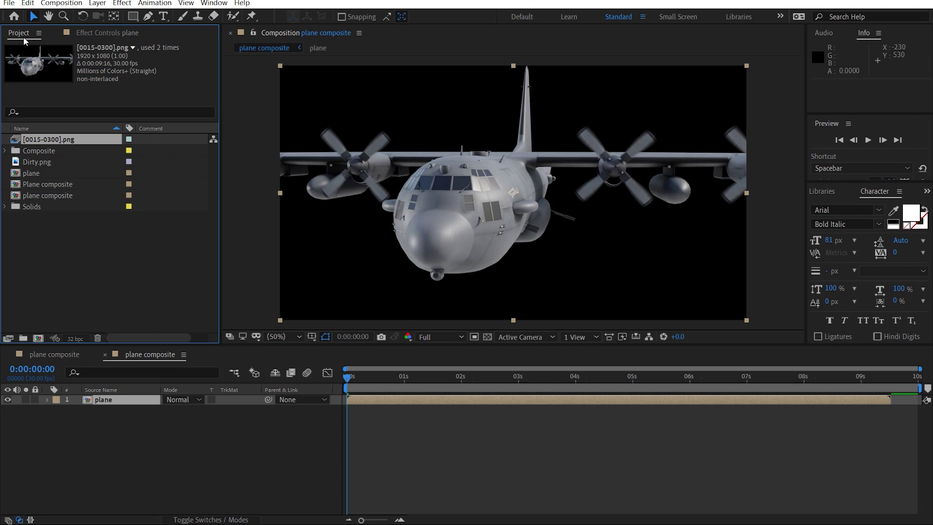
Add clouds-1282314_1920.jpg from the Composite folder beneath the plane layer and shift it up-right.
{"action": "left_click", "coordinate": [5, 151]}
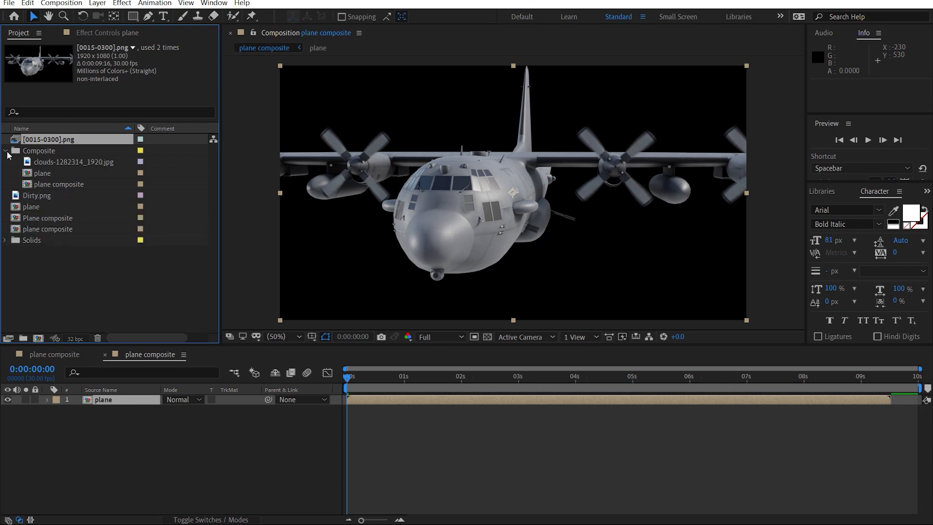
{"action": "left_click_drag", "start_coordinate": [55, 162], "coordinate": [301, 413]}
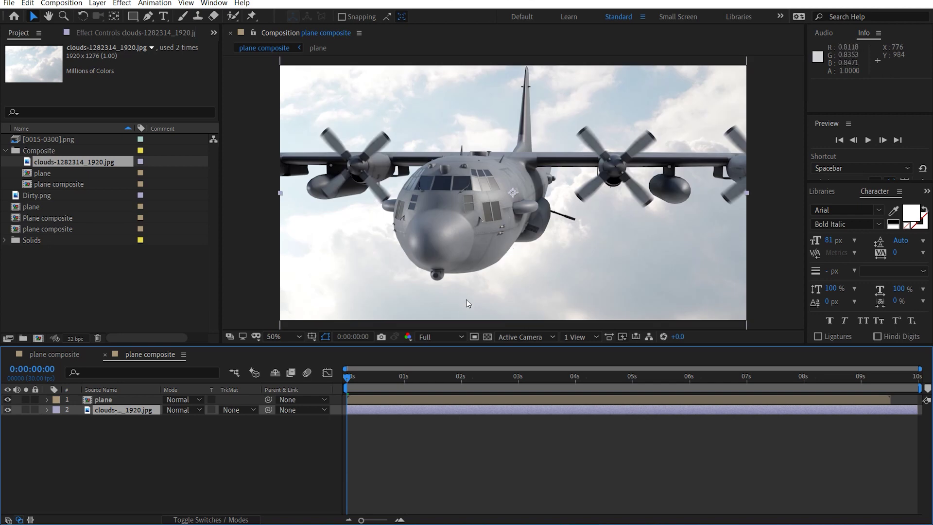
{"action": "key", "text": "s"}
{"action": "left_click_drag", "start_coordinate": [461, 244], "coordinate": [538, 197]}
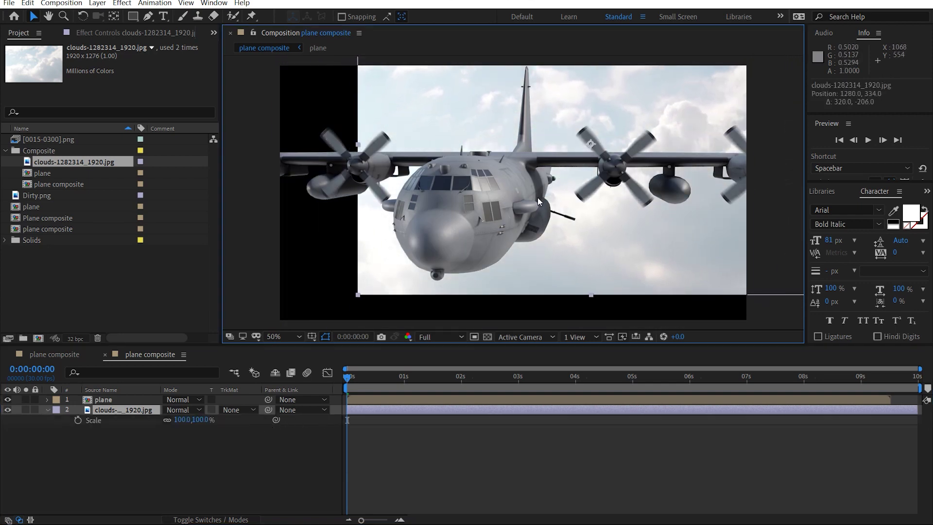
Scale the clouds layer to 242% and reposition it to fill the frame.
{"action": "key", "text": "p"}
{"action": "key", "text": "s"}
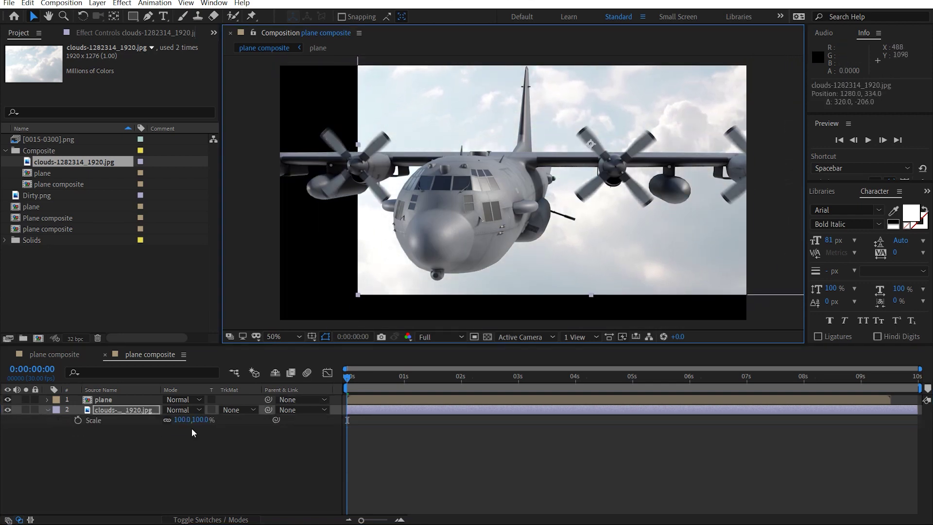
{"action": "left_click_drag", "start_coordinate": [196, 420], "coordinate": [282, 415]}
{"action": "left_click_drag", "start_coordinate": [537, 246], "coordinate": [600, 193]}
{"action": "key", "text": "comma"}
{"action": "key", "text": "comma"}
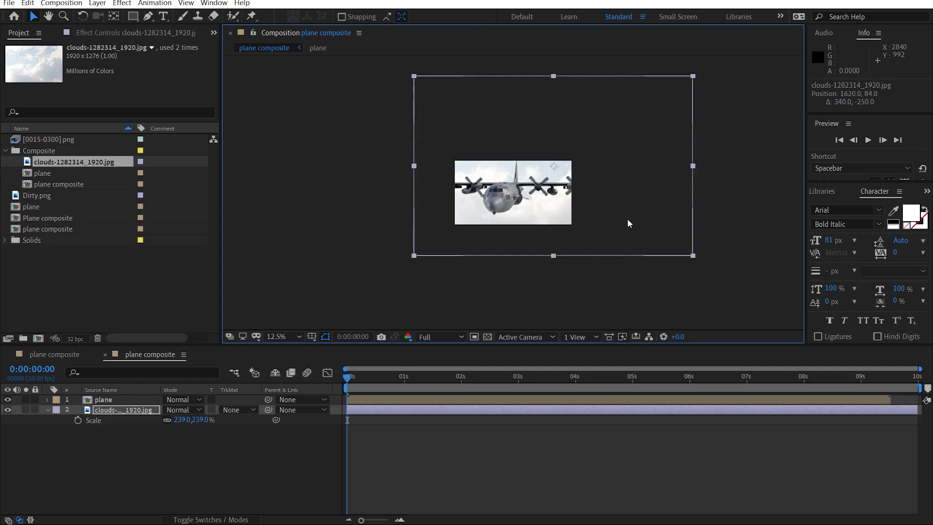
{"action": "left_click_drag", "start_coordinate": [204, 420], "coordinate": [206, 419]}
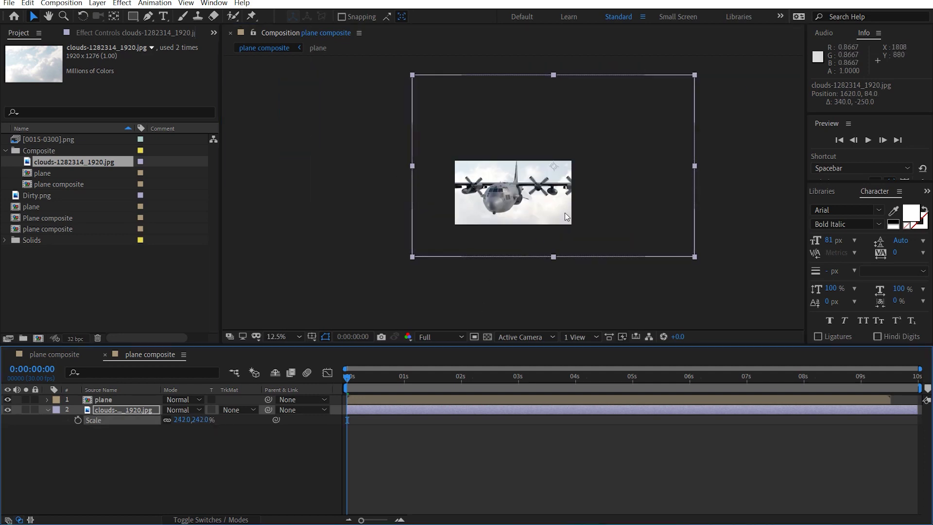
{"action": "mouse_move", "coordinate": [564, 214]}
{"action": "left_mouse_down"}
{"action": "mouse_move", "coordinate": [575, 208]}
{"action": "mouse_move", "coordinate": [554, 224]}
{"action": "mouse_move", "coordinate": [566, 218]}
{"action": "left_mouse_up"}
{"action": "key", "text": "period"}
{"action": "key", "text": "period"}
{"action": "key", "text": "period"}
{"action": "key", "text": "period"}
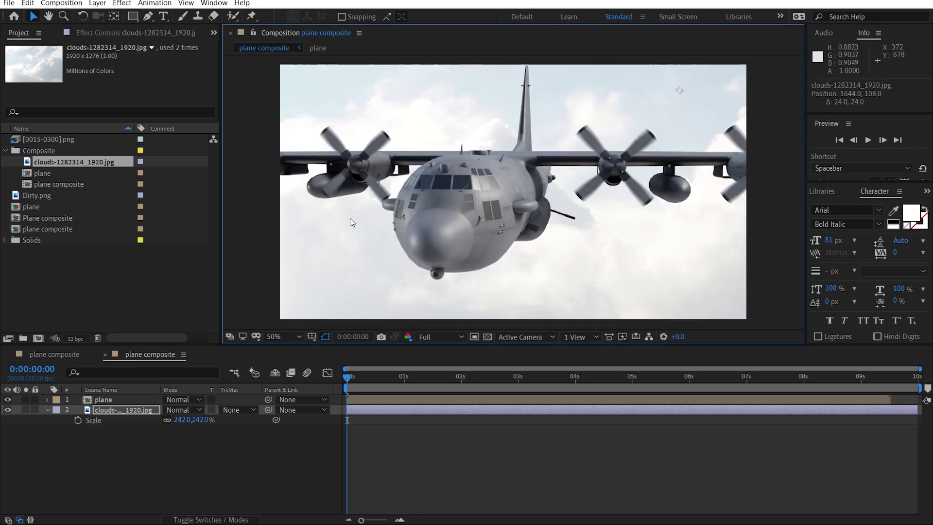
Apply Hue/Saturation to the clouds with Master Saturation 30 and Master Lightness -3.
{"action": "left_click", "coordinate": [156, 450]}
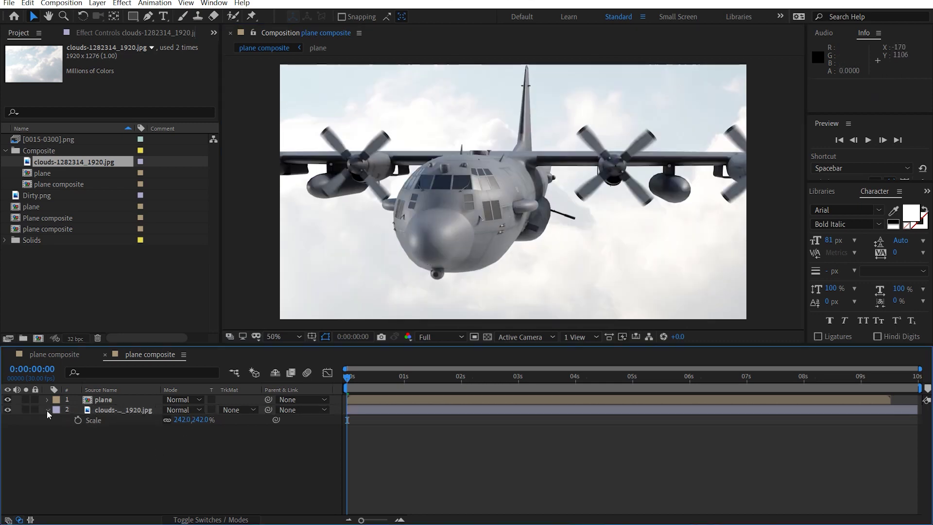
{"action": "left_click", "coordinate": [47, 410]}
{"action": "left_click", "coordinate": [106, 413]}
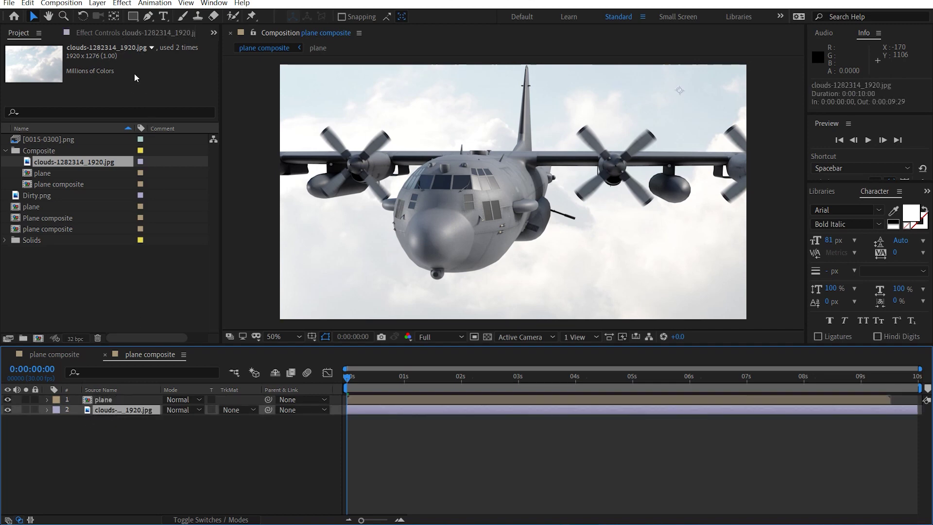
{"action": "left_click", "coordinate": [136, 33]}
{"action": "key", "text": "ctrl+space"}
{"action": "type", "text": "hue"}
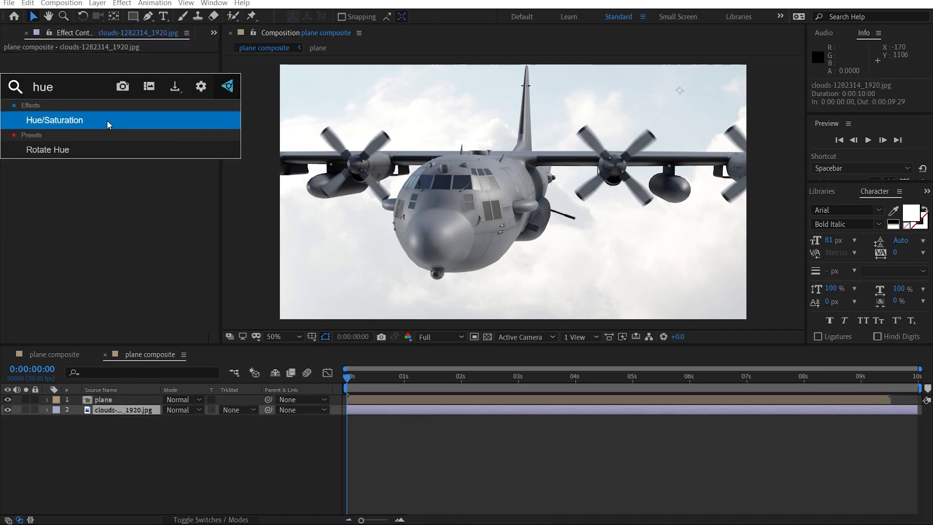
{"action": "key", "text": "Return"}
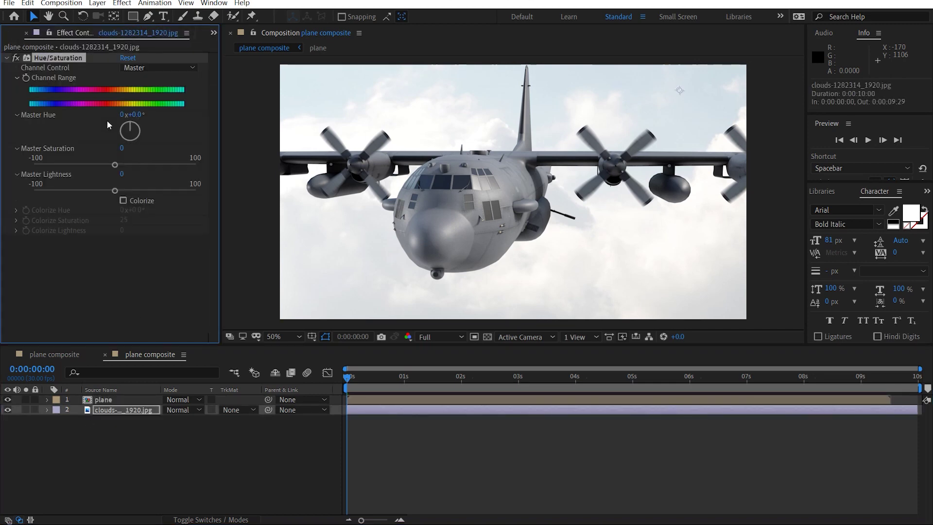
{"action": "left_click", "coordinate": [123, 149]}
{"action": "key", "text": "Return"}
{"action": "left_click", "coordinate": [121, 175]}
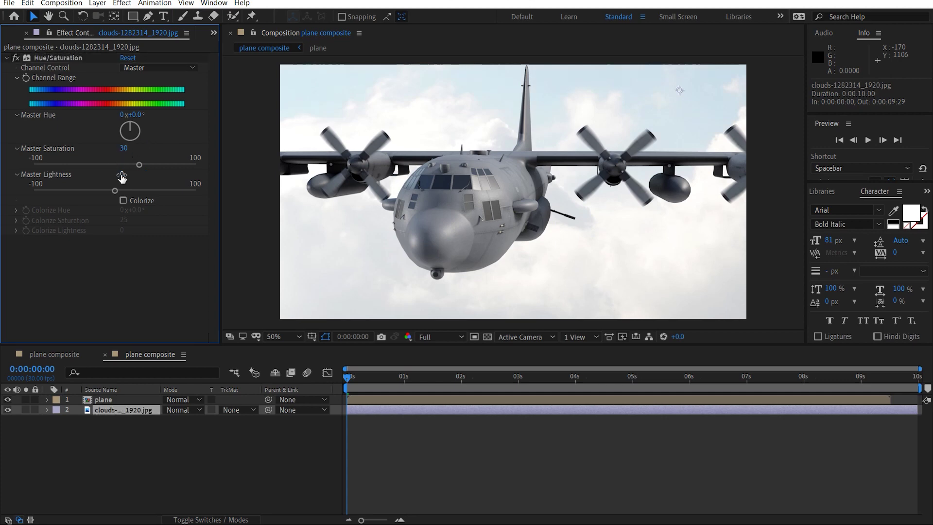
{"action": "key", "text": "Return"}
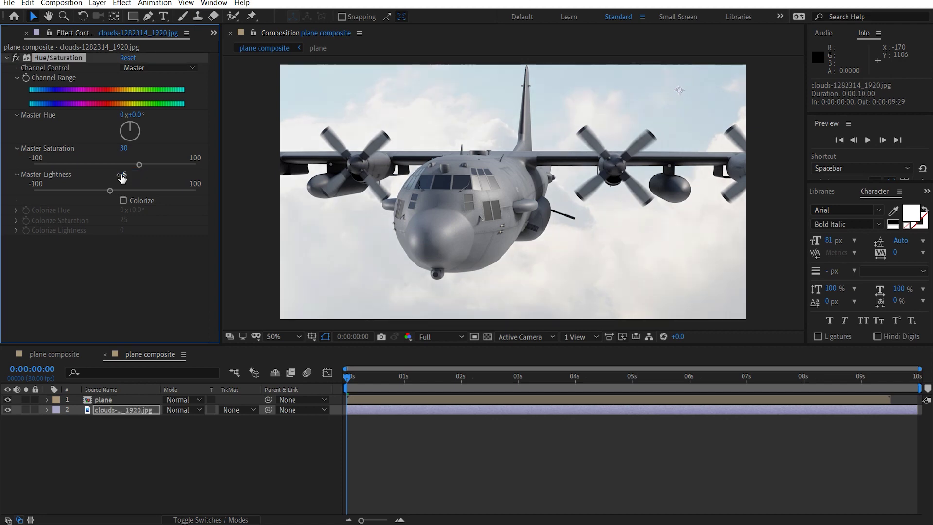
{"action": "left_click", "coordinate": [122, 175]}
{"action": "type", "text": "-3"}
{"action": "key", "text": "Return"}
{"action": "left_click", "coordinate": [6, 58]}
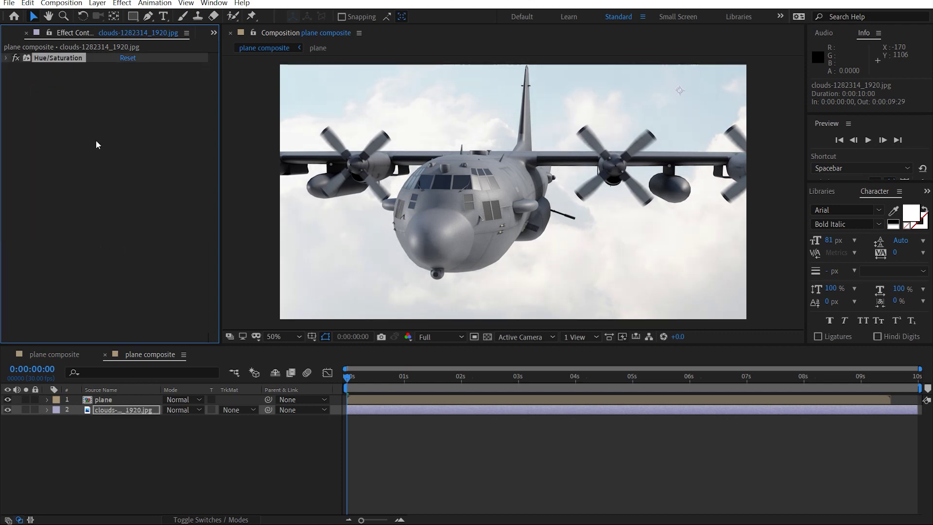
Add Curves to the clouds and shape the RGB curve with darker shadows and lifted highlights.
{"action": "left_click", "coordinate": [109, 153]}
{"action": "key", "text": "ctrl+space"}
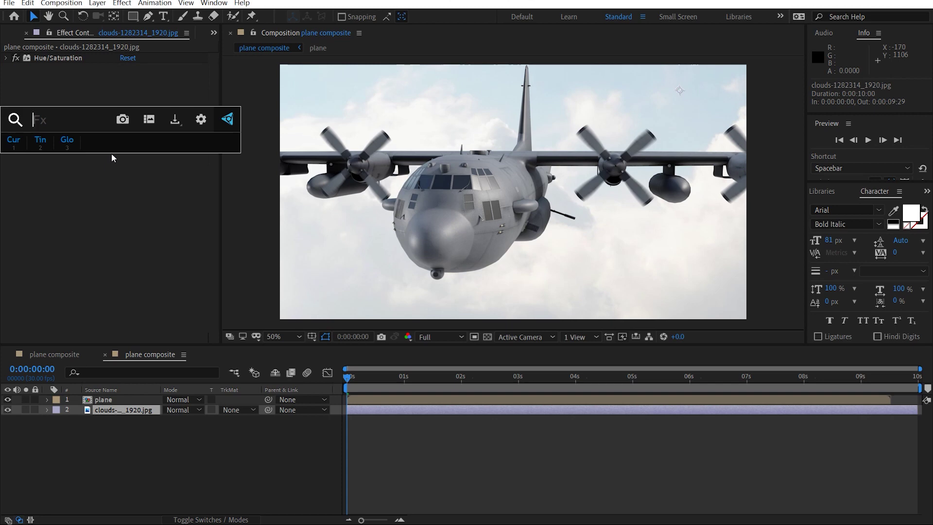
{"action": "key", "text": "1"}
{"action": "left_click_drag", "start_coordinate": [70, 223], "coordinate": [69, 234]}
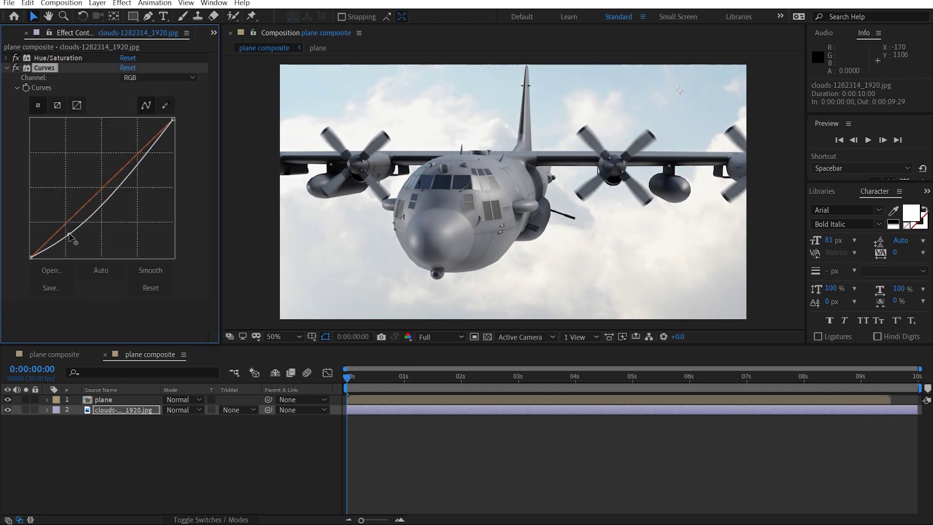
{"action": "mouse_move", "coordinate": [144, 157]}
{"action": "left_mouse_down"}
{"action": "mouse_move", "coordinate": [152, 125]}
{"action": "mouse_move", "coordinate": [142, 149]}
{"action": "left_mouse_up"}
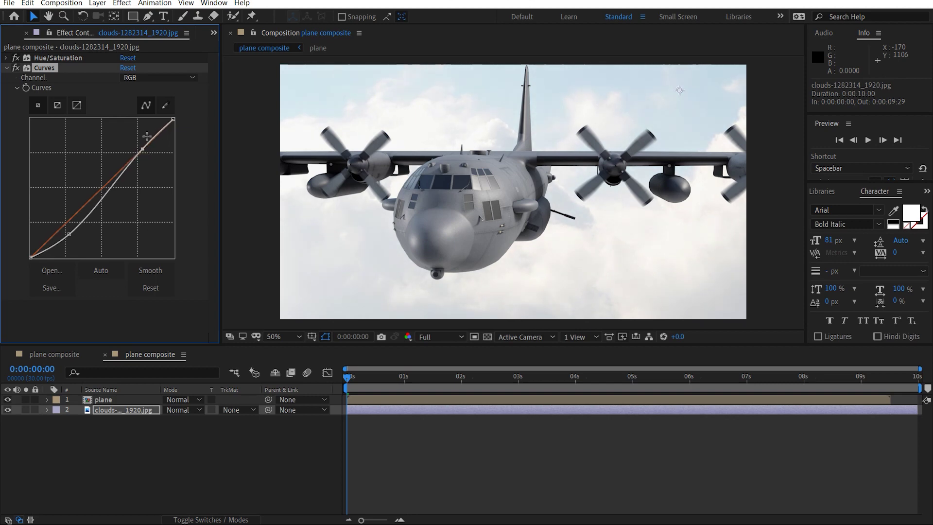
Lower the Red channel midtones and raise the Blue channel curve, keeping Normal blend mode.
{"action": "left_click", "coordinate": [145, 78]}
{"action": "left_click", "coordinate": [141, 96]}
{"action": "left_click_drag", "start_coordinate": [103, 186], "coordinate": [105, 194]}
{"action": "left_click", "coordinate": [146, 77]}
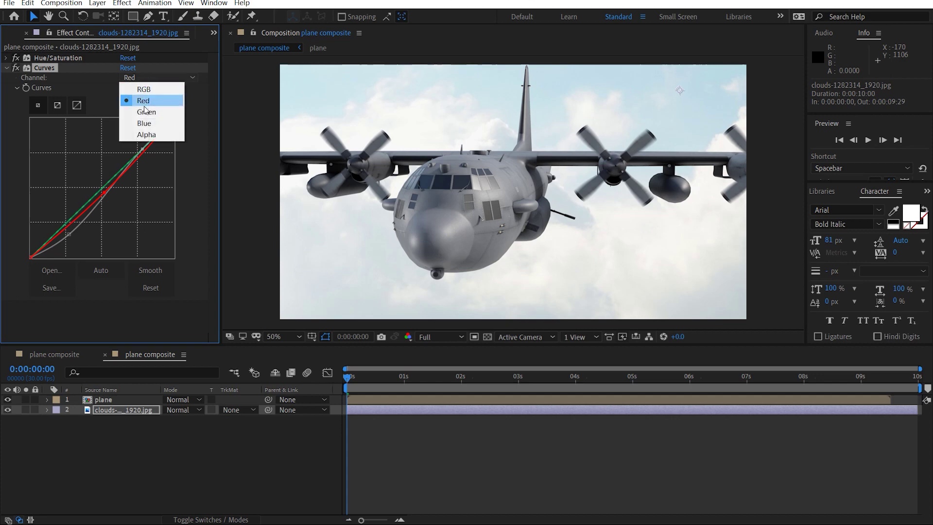
{"action": "left_click", "coordinate": [141, 120]}
{"action": "left_click_drag", "start_coordinate": [96, 191], "coordinate": [93, 193]}
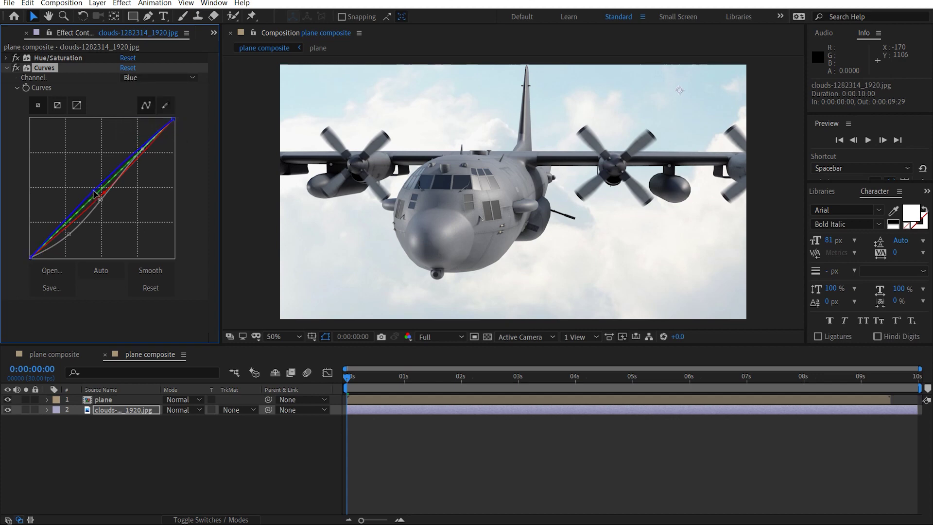
{"action": "left_click", "coordinate": [200, 401]}
{"action": "left_click", "coordinate": [113, 421]}
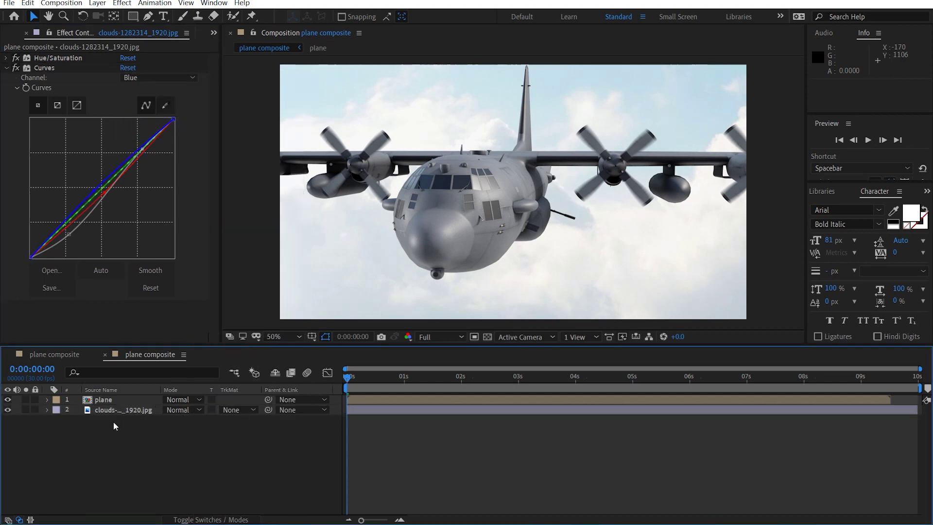
Apply a Tint effect to the plane layer with Amount to Tint at 30%.
{"action": "left_click", "coordinate": [100, 400]}
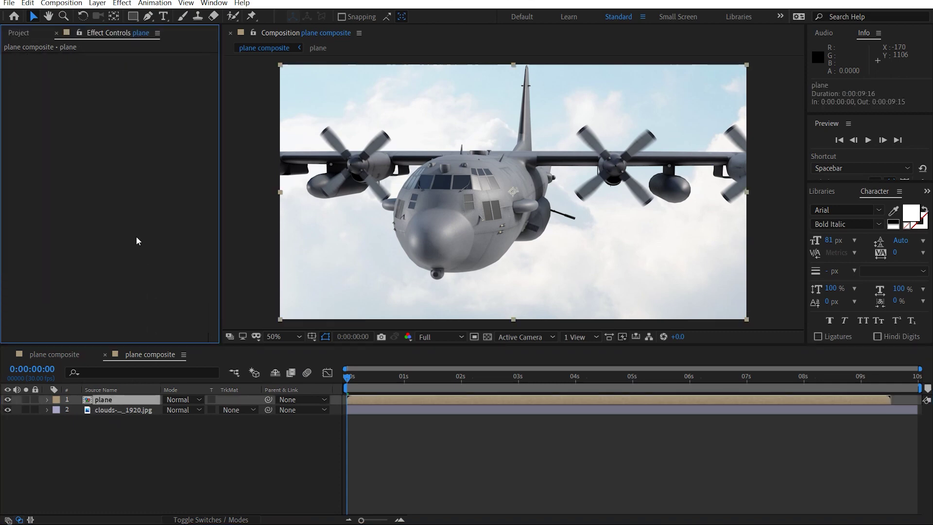
{"action": "key", "text": "ctrl+space"}
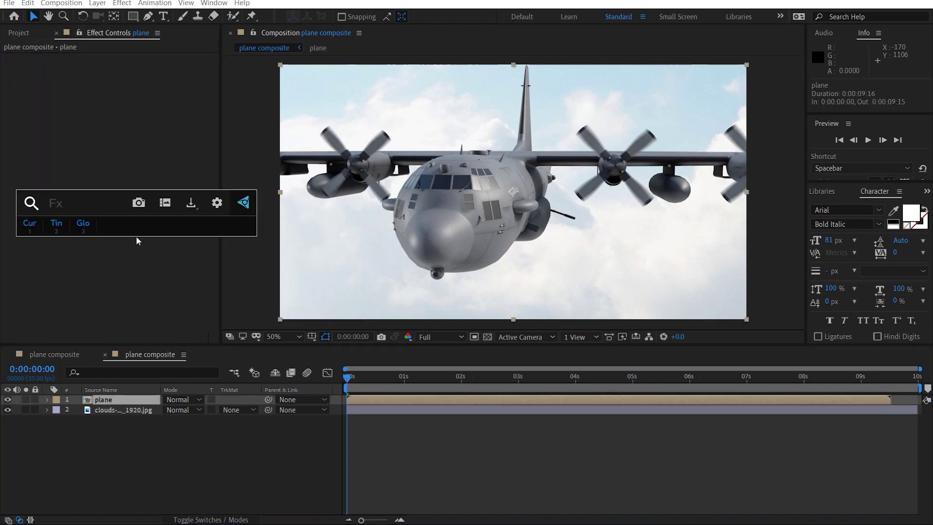
{"action": "key", "text": "2"}
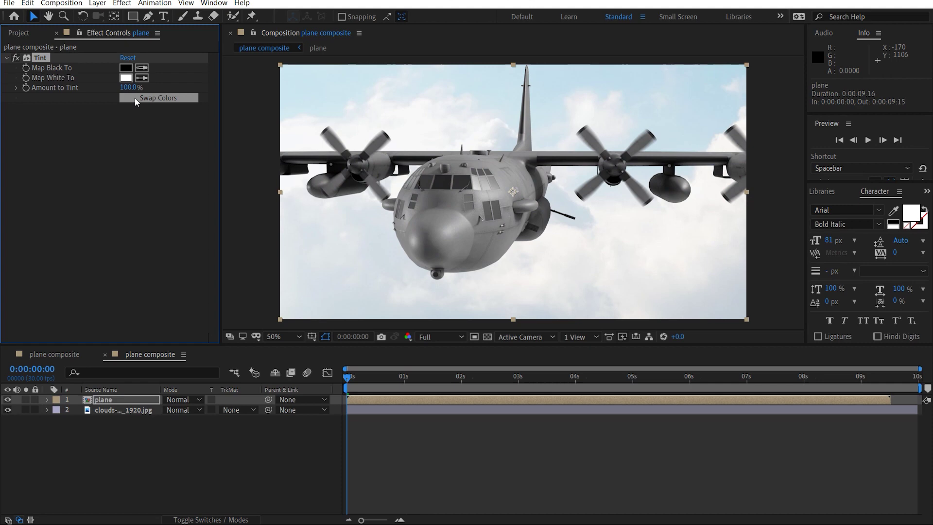
{"action": "left_click", "coordinate": [127, 87]}
{"action": "type", "text": "30"}
{"action": "key", "text": "Return"}
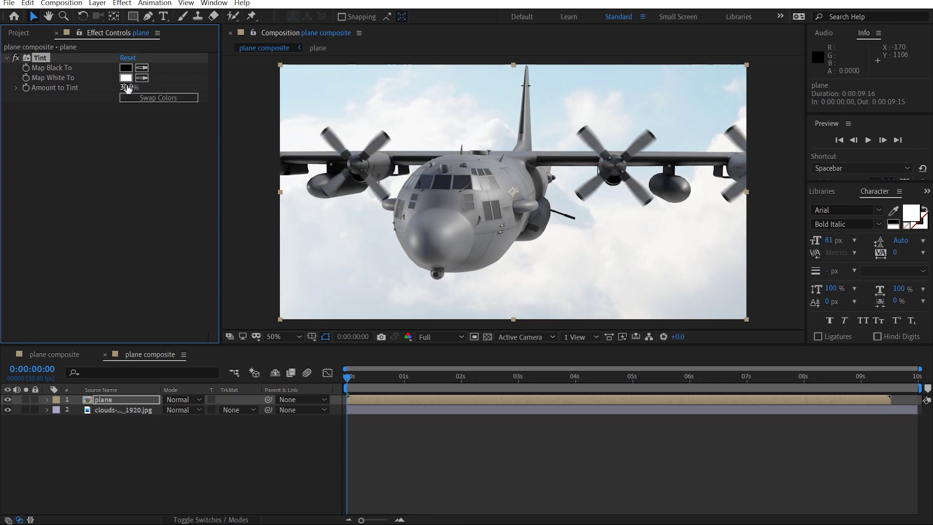
Add Curves to the plane and bend the RGB curve upward to brighten it.
{"action": "left_click", "coordinate": [136, 235]}
{"action": "key", "text": "ctrl+space"}
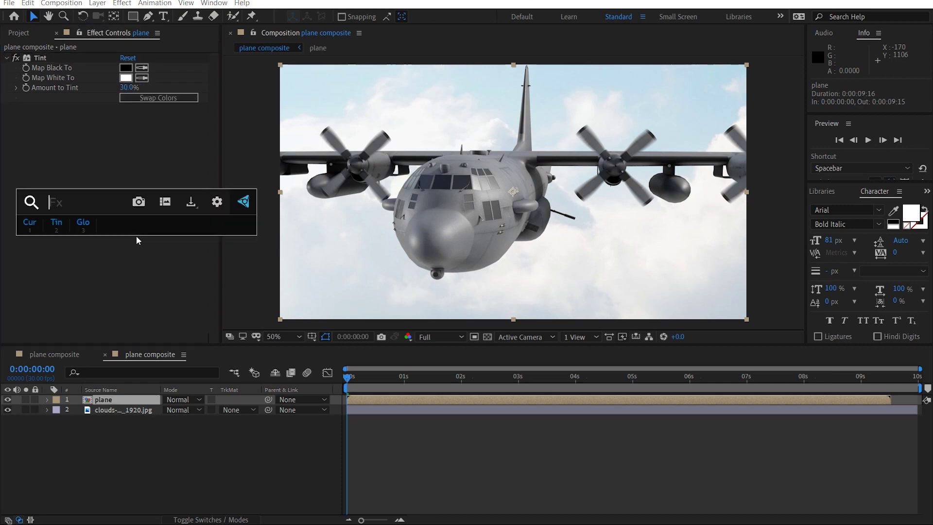
{"action": "type", "text": "curves"}
{"action": "key", "text": "Return"}
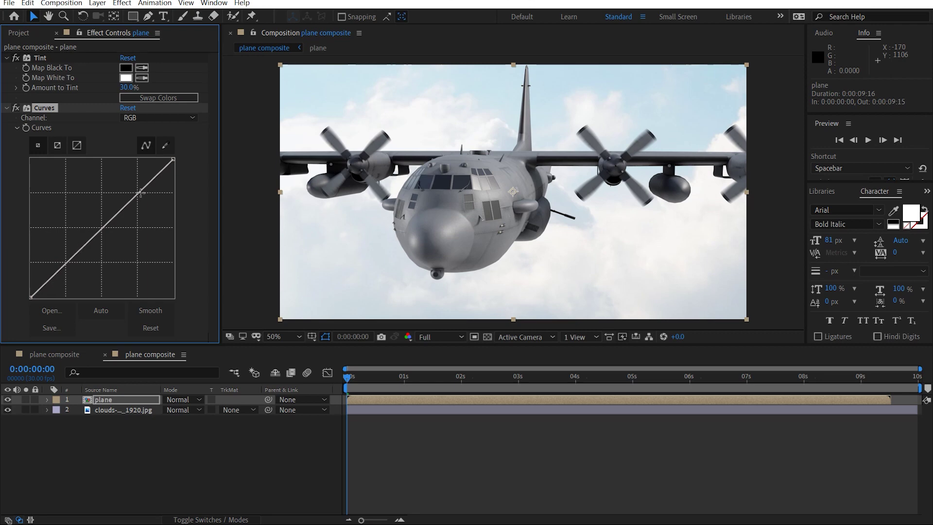
{"action": "left_click_drag", "start_coordinate": [140, 192], "coordinate": [142, 173]}
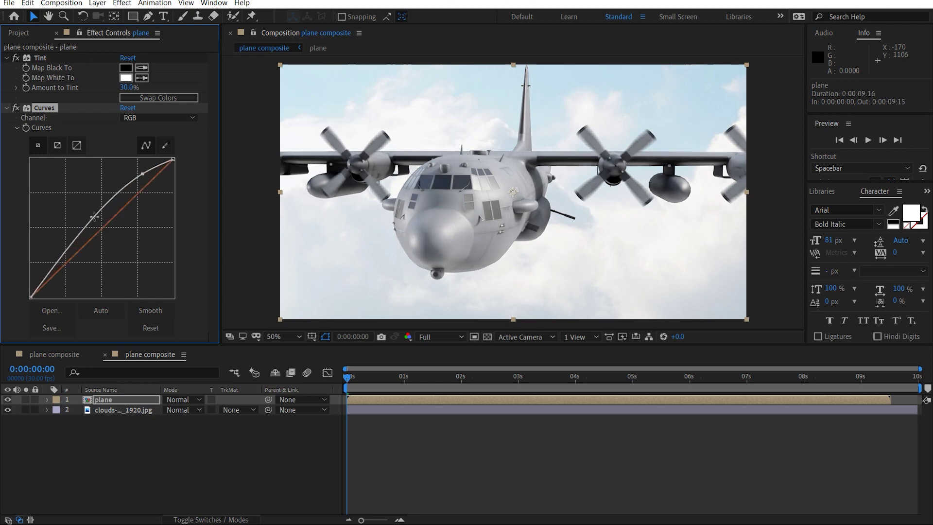
{"action": "left_click_drag", "start_coordinate": [100, 205], "coordinate": [101, 204]}
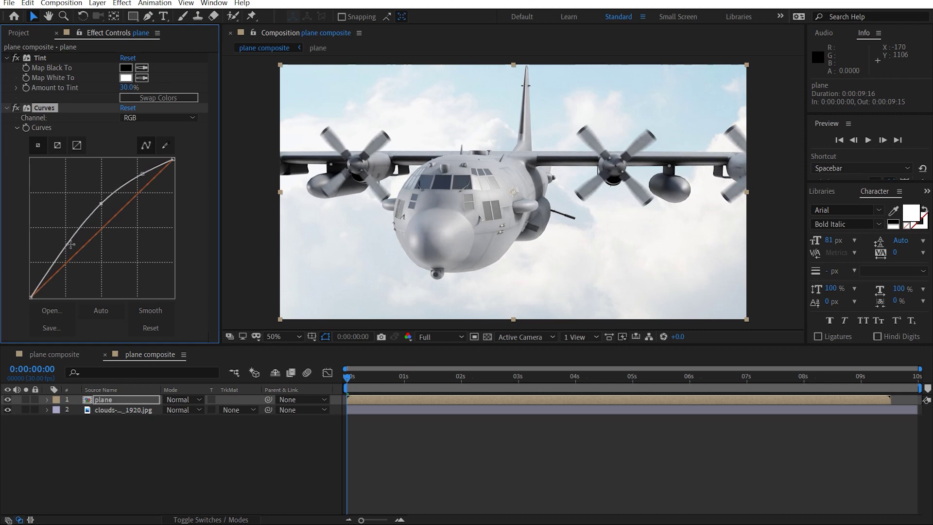
{"action": "mouse_move", "coordinate": [67, 247]}
{"action": "left_mouse_down"}
{"action": "mouse_move", "coordinate": [53, 268]}
{"action": "mouse_move", "coordinate": [72, 238]}
{"action": "left_mouse_up"}
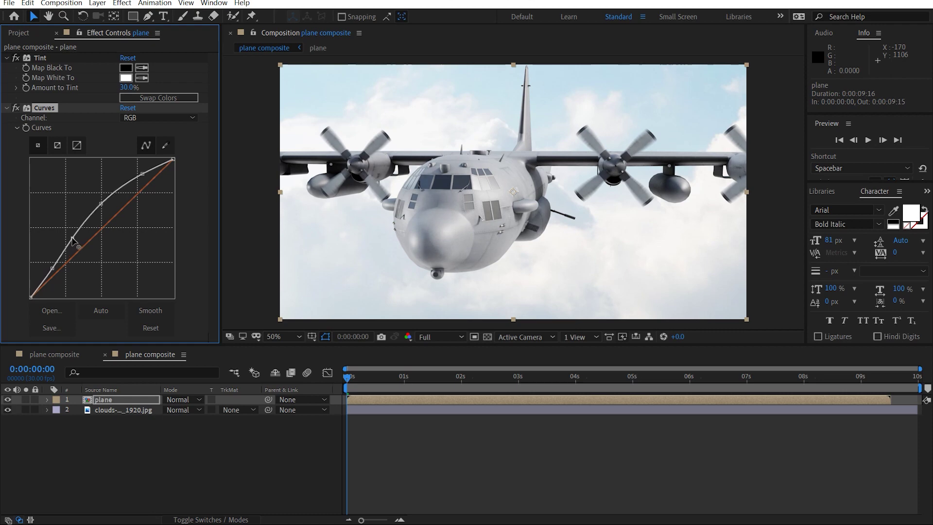
{"action": "left_click", "coordinate": [124, 185]}
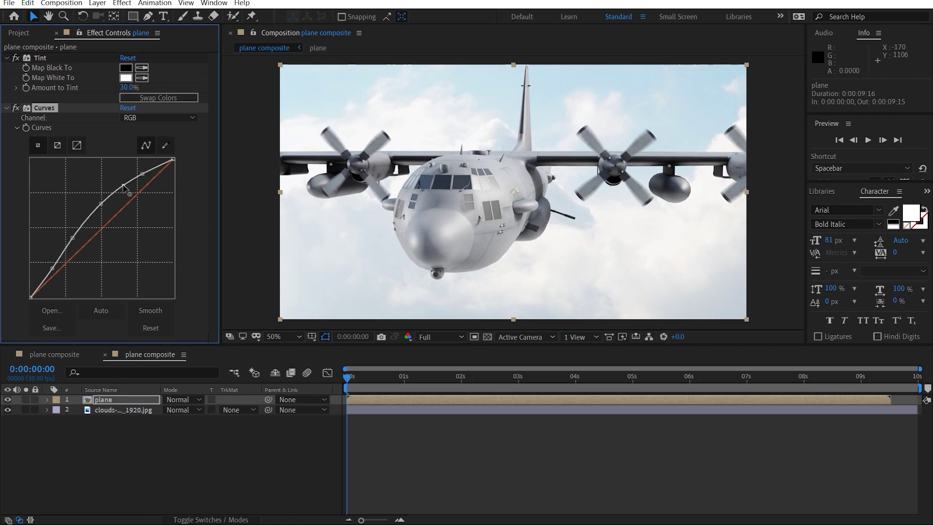
Pull the Red channel curve slightly below the diagonal and reshape the Blue channel curve.
{"action": "left_click", "coordinate": [149, 119]}
{"action": "left_click", "coordinate": [146, 141]}
{"action": "left_click_drag", "start_coordinate": [100, 230], "coordinate": [99, 237]}
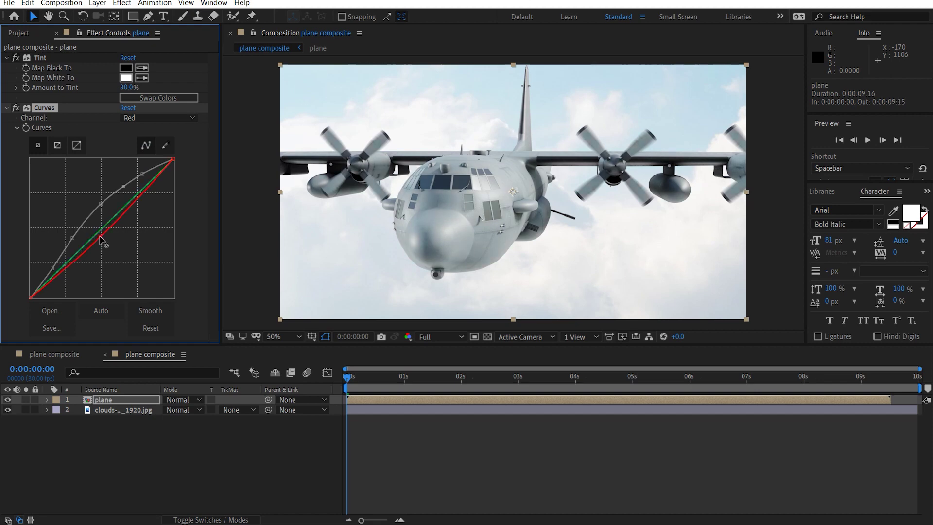
{"action": "left_click", "coordinate": [148, 118]}
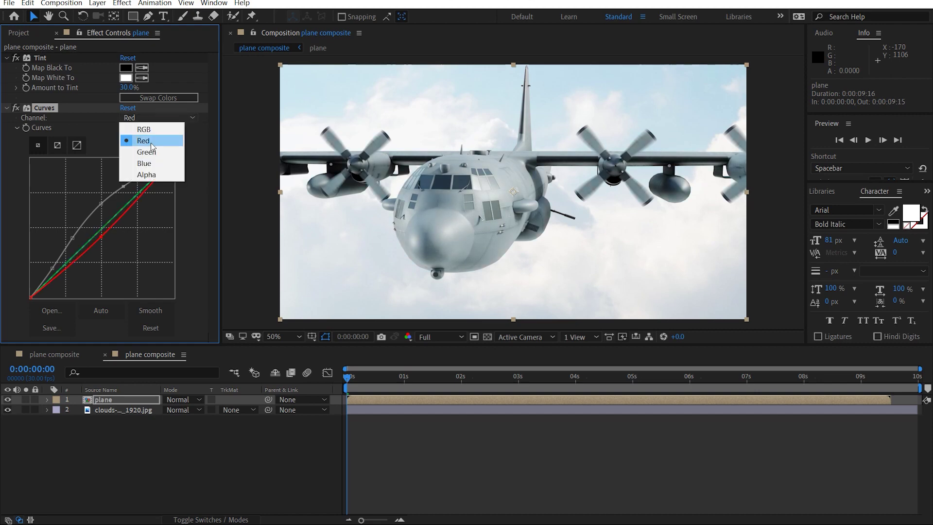
{"action": "left_click", "coordinate": [146, 163]}
{"action": "left_click_drag", "start_coordinate": [97, 229], "coordinate": [93, 229]}
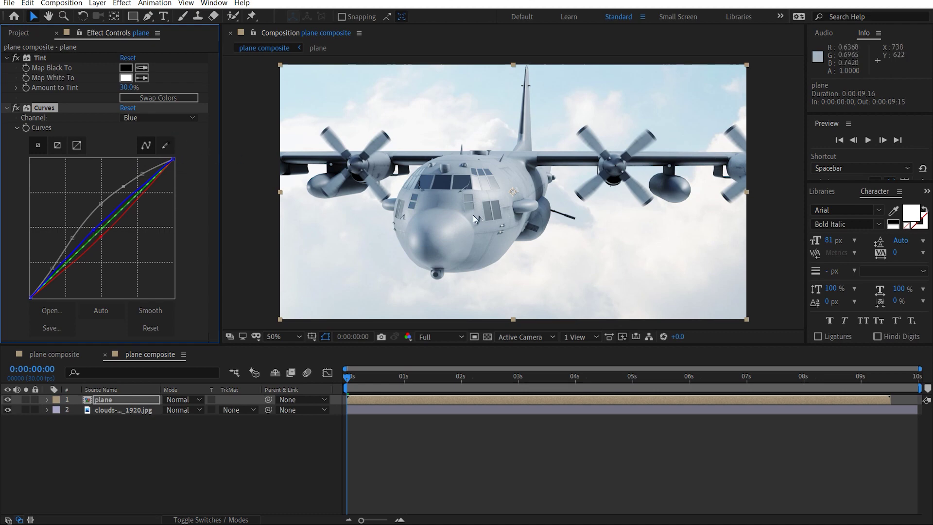
{"action": "left_click", "coordinate": [155, 118]}
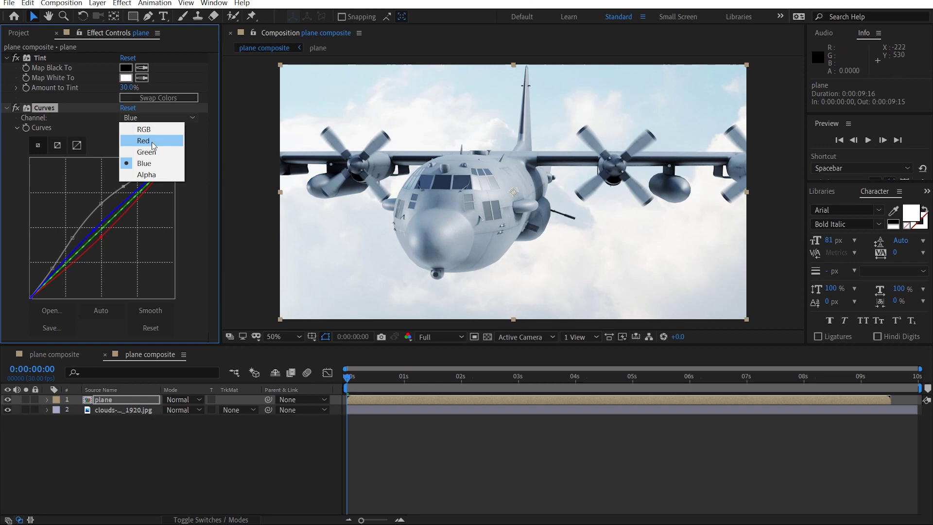
{"action": "left_click", "coordinate": [145, 141]}
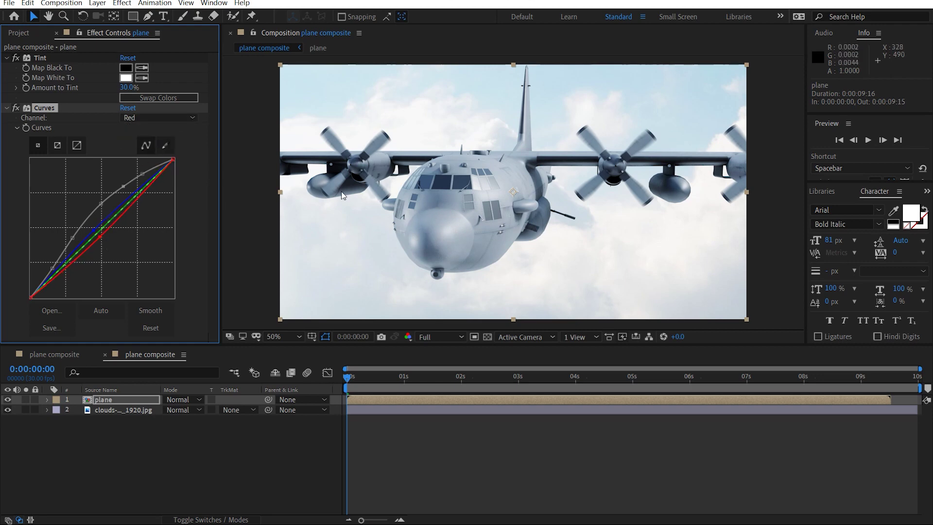
{"action": "left_click", "coordinate": [7, 108]}
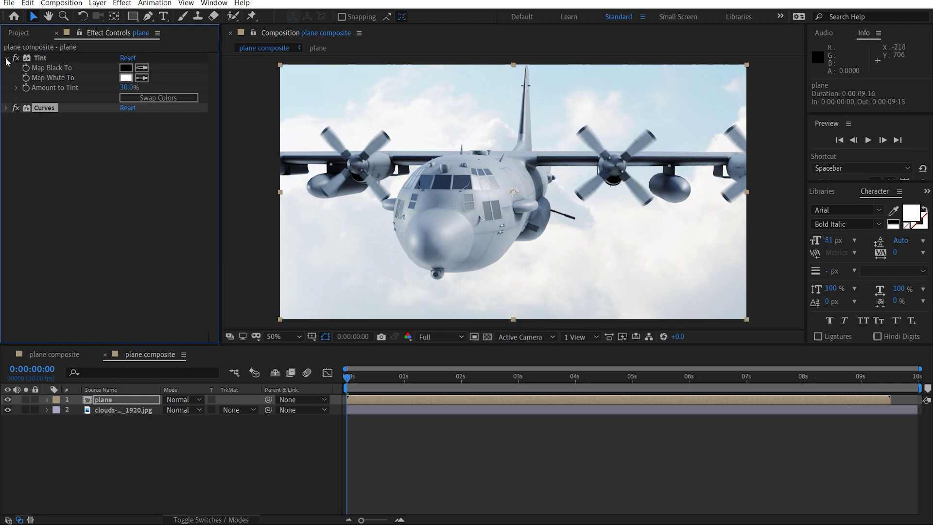
Duplicate the plane layer and rename the copy 'highlight'.
{"action": "left_click", "coordinate": [7, 58]}
{"action": "left_click", "coordinate": [123, 401]}
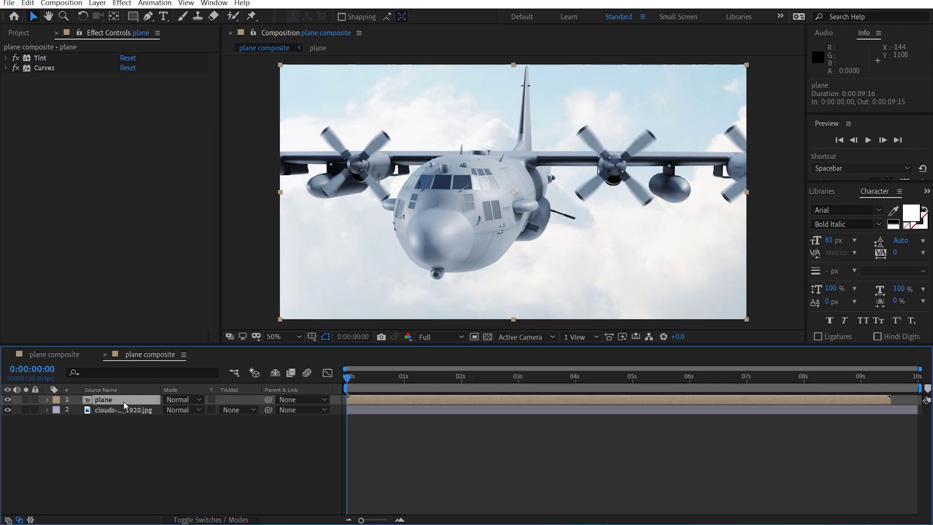
{"action": "key", "text": "ctrl+d"}
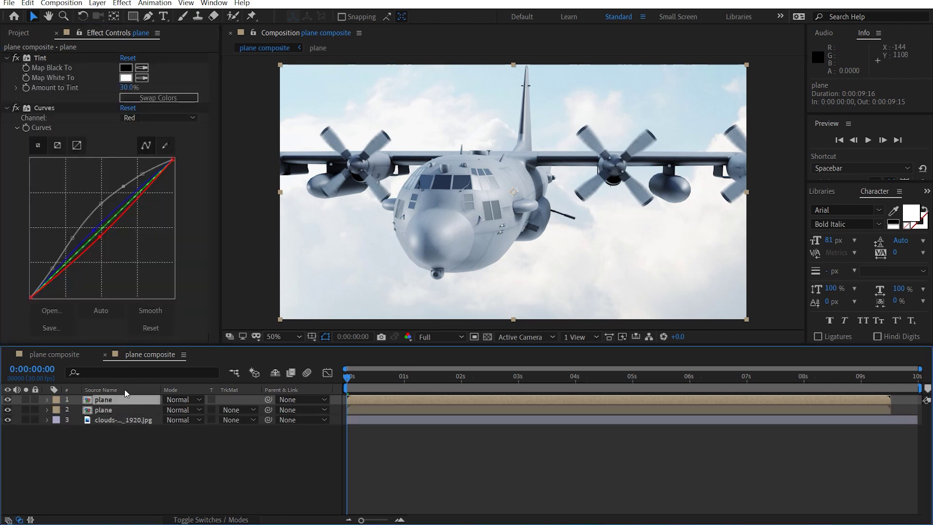
{"action": "key", "text": "Return"}
{"action": "type", "text": "highlight"}
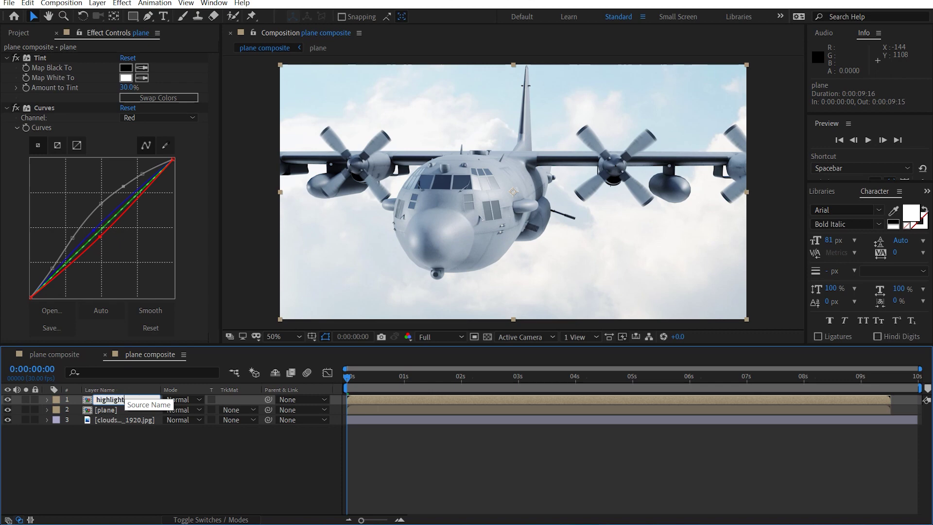
{"action": "key", "text": "Return"}
{"action": "left_click", "coordinate": [121, 444]}
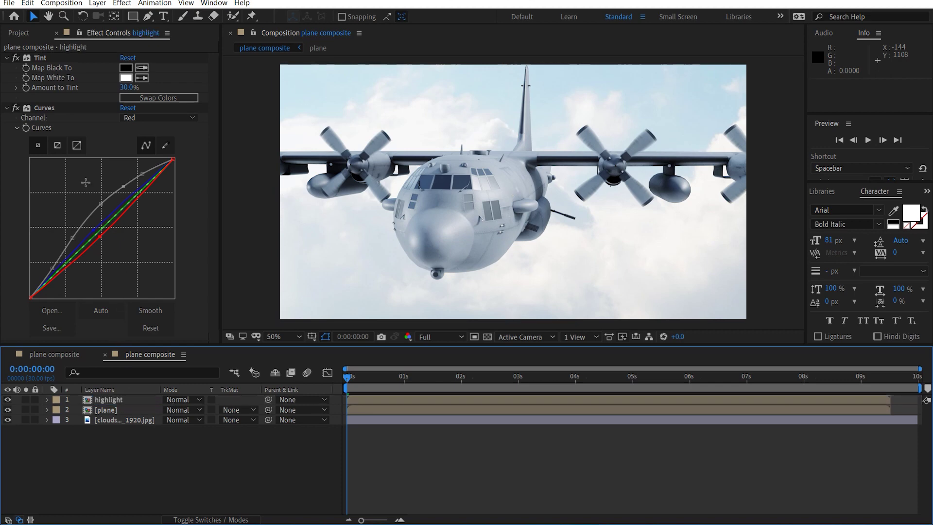
Replace the copied Tint and Curves on highlight with Set Matte based on Luminance.
{"action": "left_click", "coordinate": [46, 106]}
{"action": "left_click", "coordinate": [41, 58], "text": "shift"}
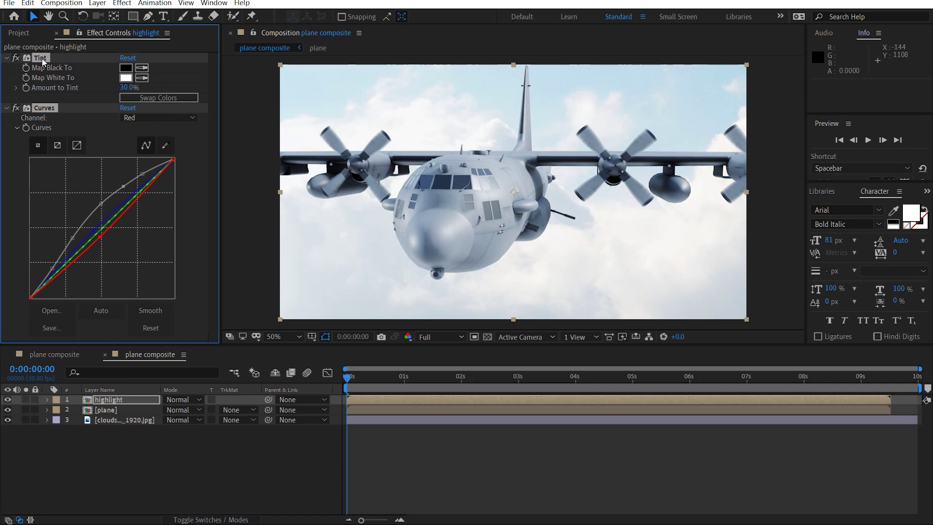
{"action": "key", "text": "Delete"}
{"action": "key", "text": "ctrl+space"}
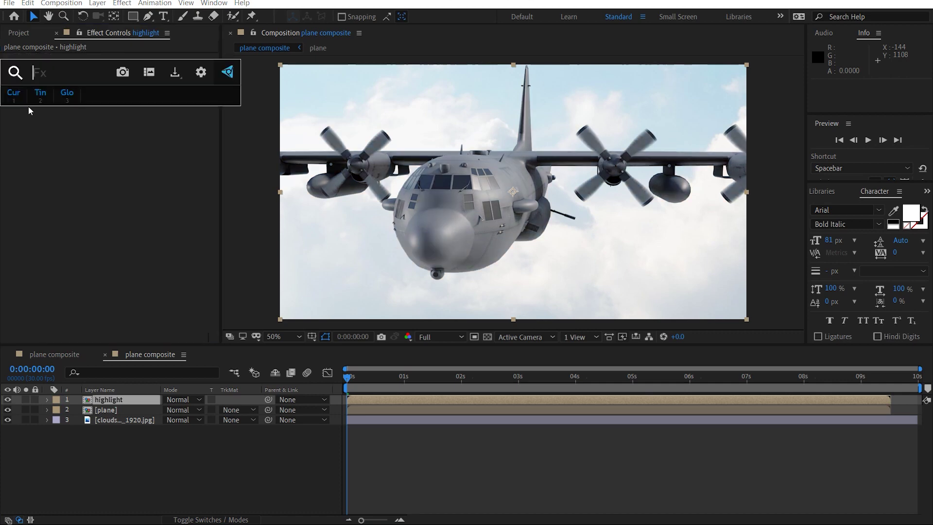
{"action": "type", "text": "set"}
{"action": "left_click", "coordinate": [29, 106]}
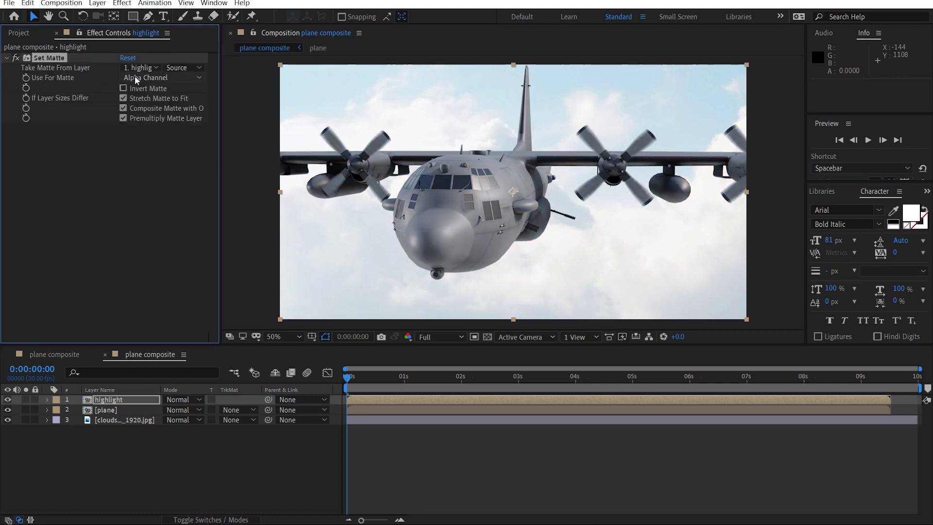
{"action": "left_click", "coordinate": [160, 78]}
{"action": "left_click", "coordinate": [165, 135]}
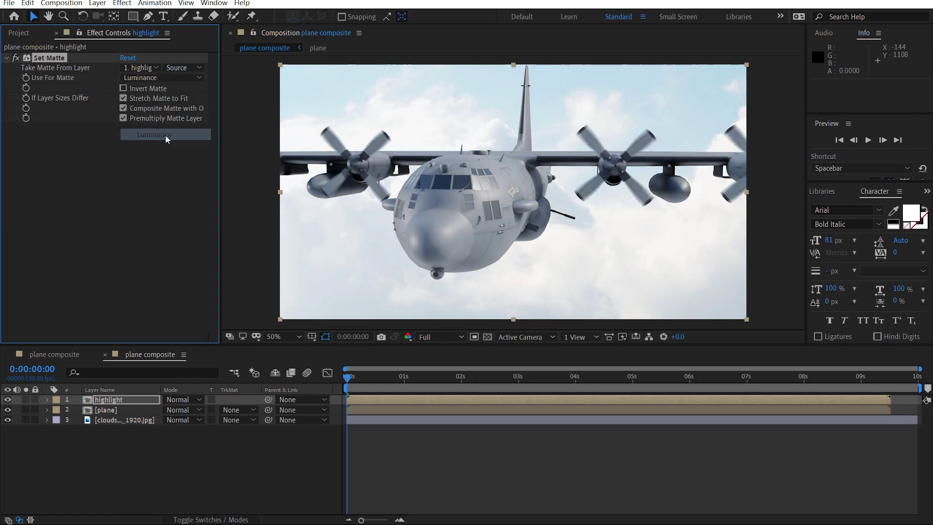
Add a Curves effect crushing the darker tones on highlight, then solo the layer.
{"action": "key", "text": "ctrl+space"}
{"action": "type", "text": "curves"}
{"action": "key", "text": "Return"}
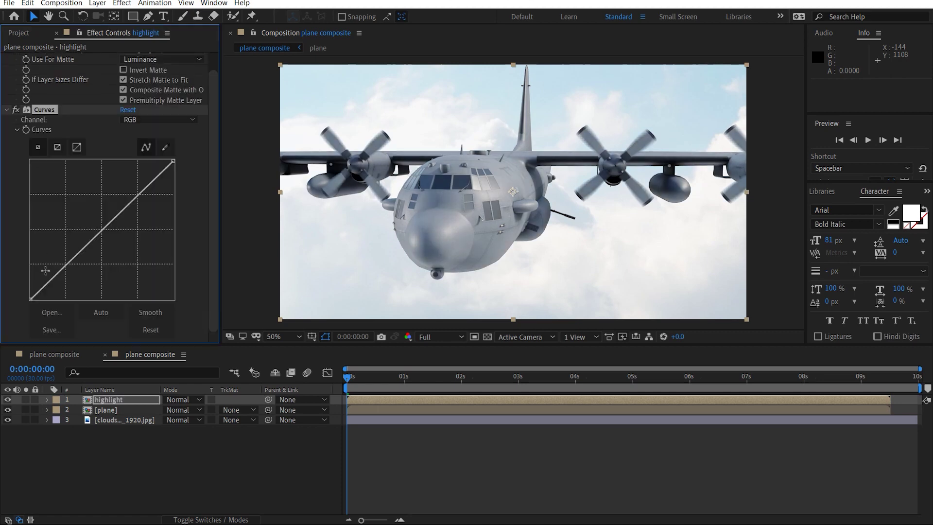
{"action": "left_click_drag", "start_coordinate": [31, 298], "coordinate": [117, 317]}
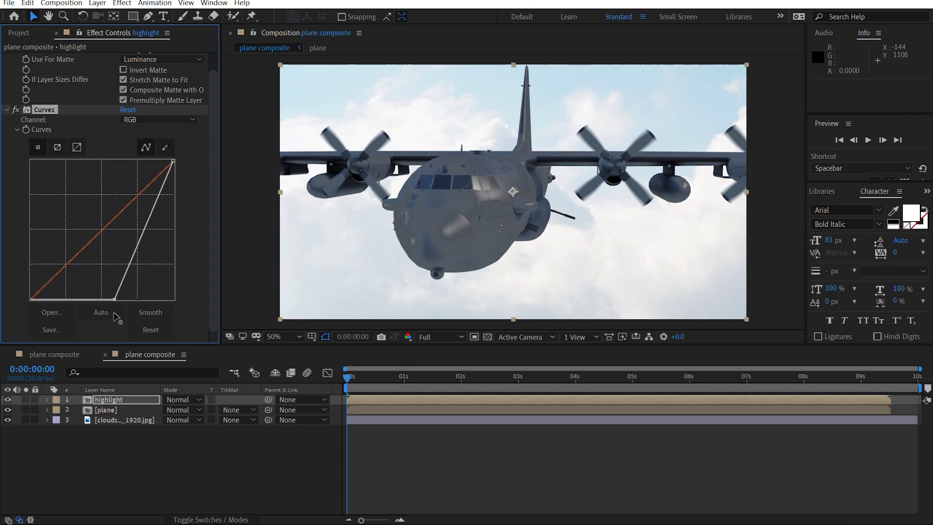
{"action": "left_click", "coordinate": [25, 399]}
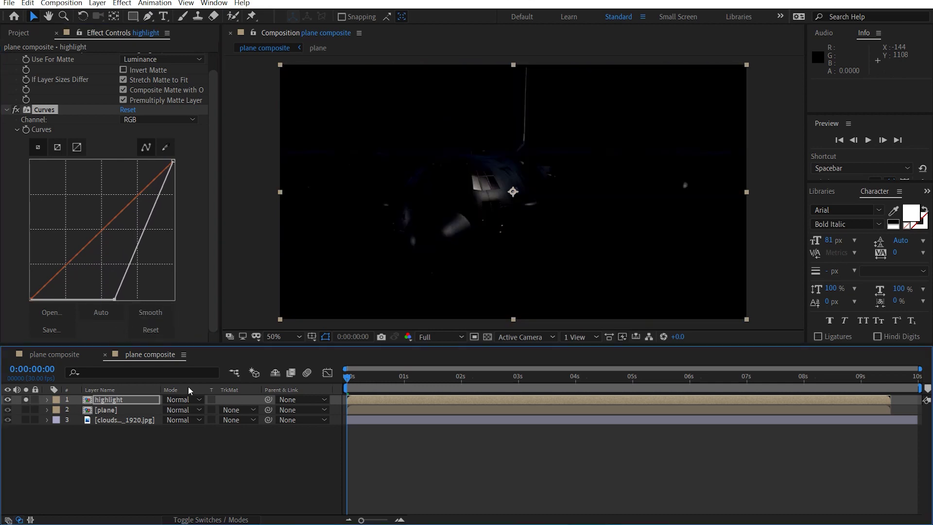
{"action": "left_click", "coordinate": [7, 109]}
Apply Glow to the highlight layer and rough in intensity, threshold and a 600 radius.
{"action": "key", "text": "ctrl+space"}
{"action": "type", "text": "glow"}
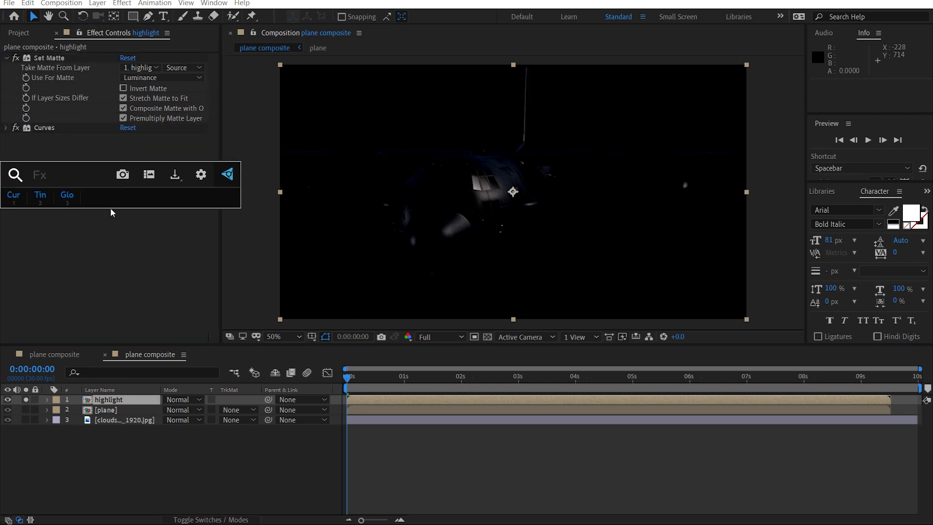
{"action": "key", "text": "Return"}
{"action": "left_click_drag", "start_coordinate": [126, 179], "coordinate": [391, 183]}
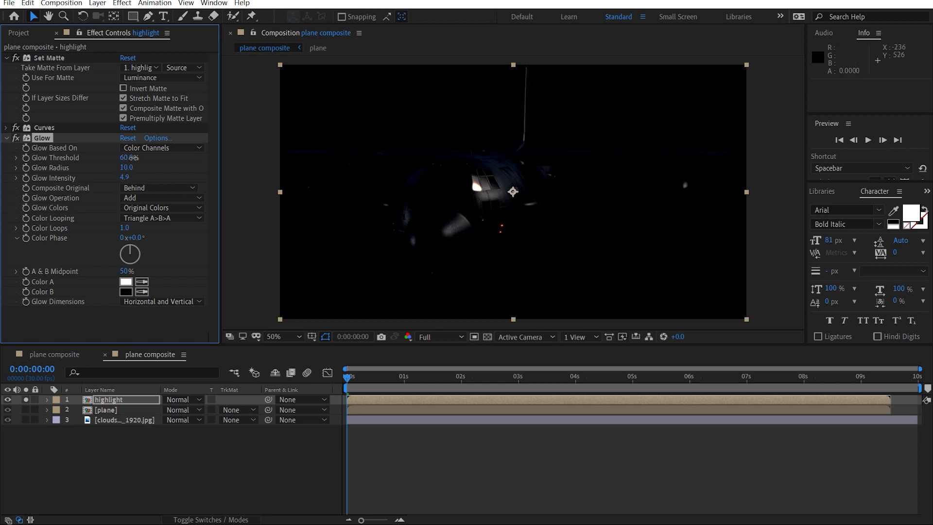
{"action": "left_click_drag", "start_coordinate": [128, 158], "coordinate": [267, 162]}
{"action": "left_click_drag", "start_coordinate": [356, 160], "coordinate": [175, 168]}
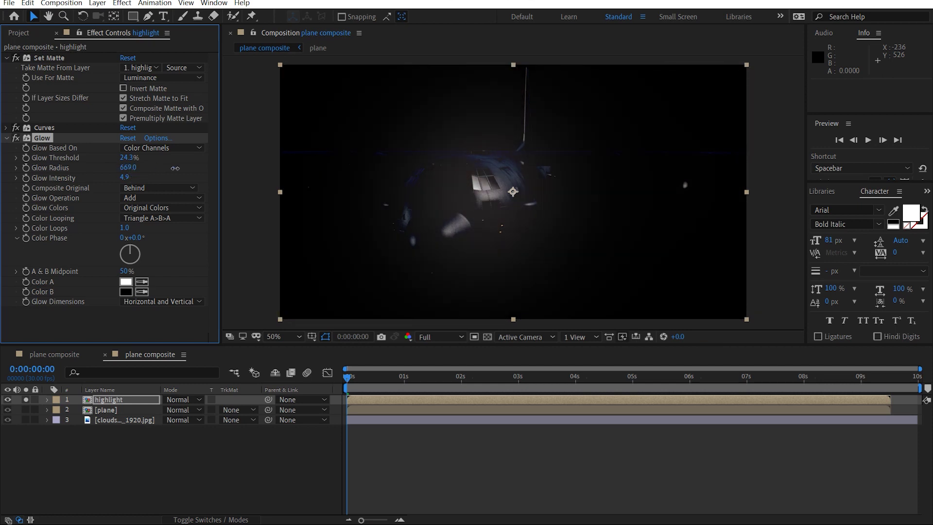
{"action": "left_click", "coordinate": [130, 168]}
{"action": "type", "text": "600"}
{"action": "key", "text": "Return"}
{"action": "left_click_drag", "start_coordinate": [127, 178], "coordinate": [143, 180]}
Switch Glow Colors to A & B Colors and refine to threshold 13.7%, radius 201.
{"action": "left_click", "coordinate": [157, 207]}
{"action": "left_click", "coordinate": [142, 229]}
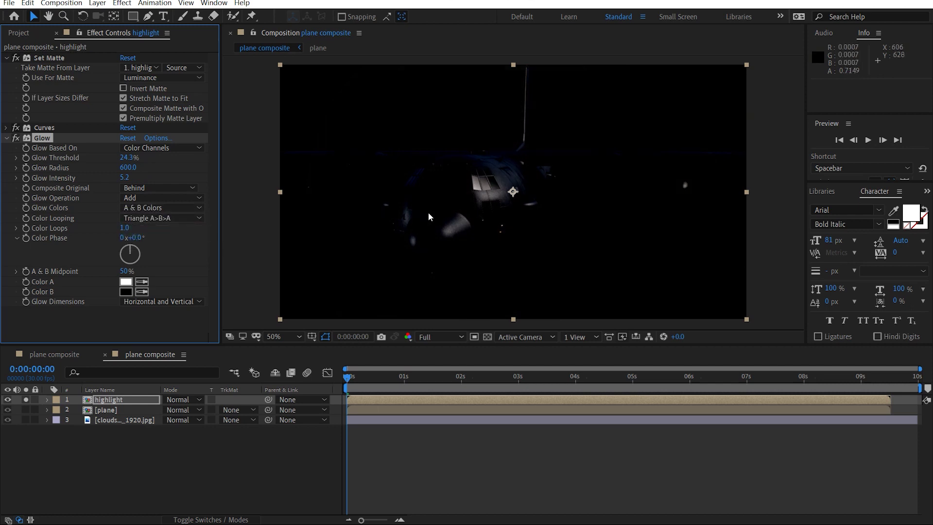
{"action": "key", "text": "slash"}
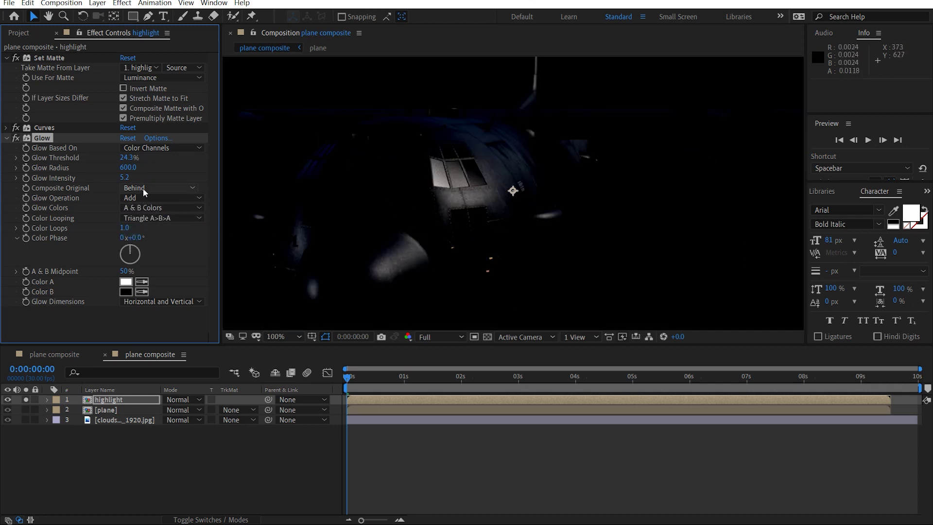
{"action": "left_click_drag", "start_coordinate": [104, 170], "coordinate": [112, 157]}
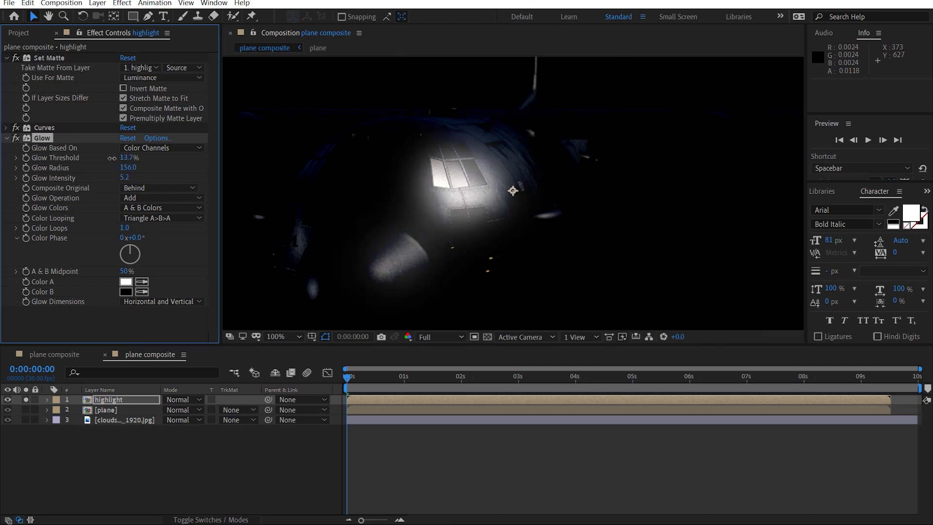
{"action": "key", "text": "comma"}
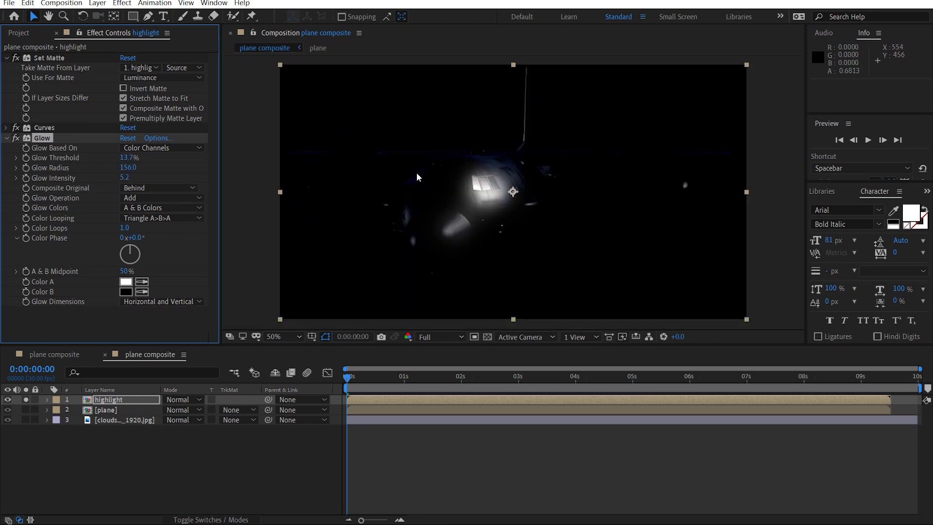
{"action": "left_click_drag", "start_coordinate": [126, 167], "coordinate": [155, 176]}
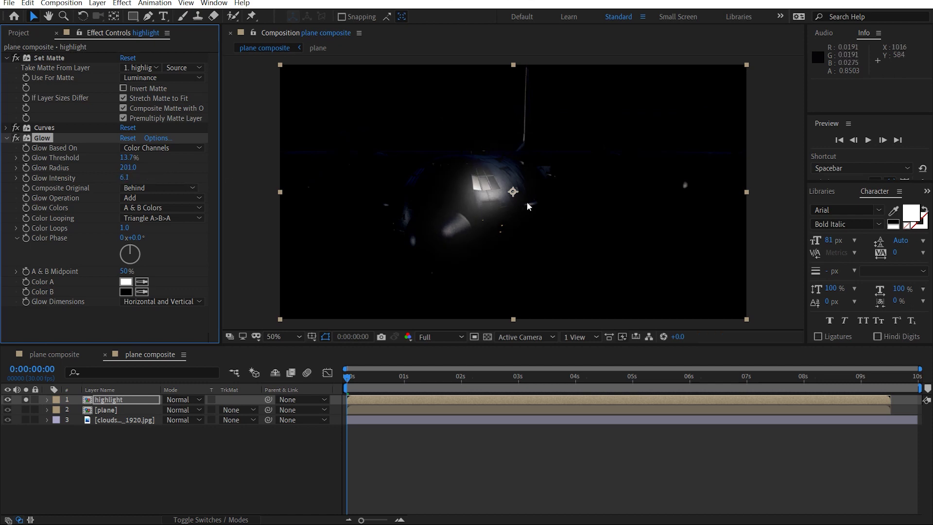
Add a second Curves to the highlight layer, bending it into a brightening S-curve.
{"action": "left_click", "coordinate": [7, 139]}
{"action": "key", "text": "ctrl+space"}
{"action": "key", "text": "1"}
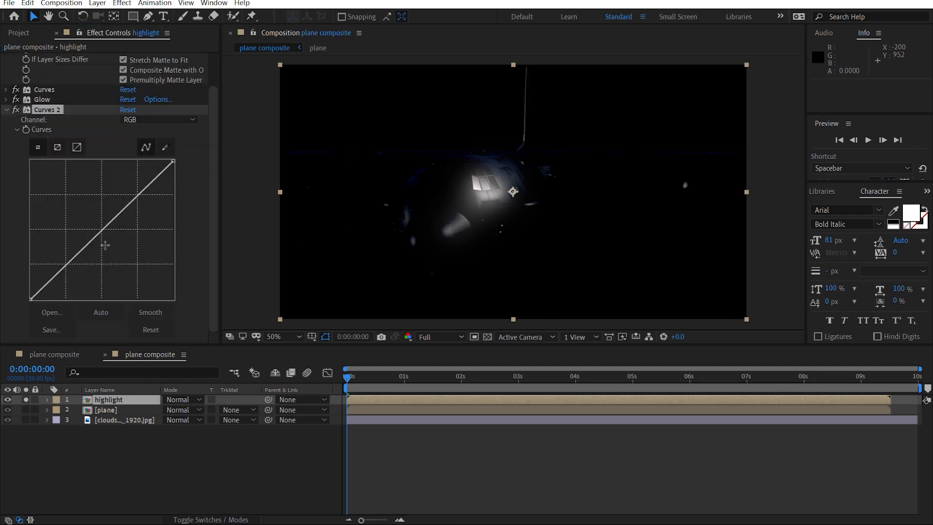
{"action": "left_click_drag", "start_coordinate": [67, 265], "coordinate": [61, 259]}
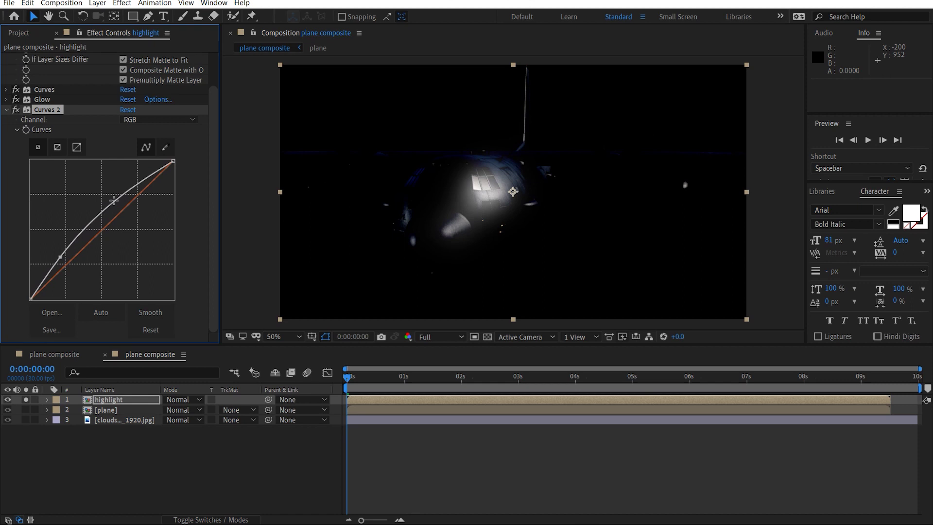
{"action": "left_click_drag", "start_coordinate": [121, 191], "coordinate": [124, 182]}
{"action": "left_click", "coordinate": [84, 223]}
{"action": "left_click_drag", "start_coordinate": [83, 224], "coordinate": [87, 222]}
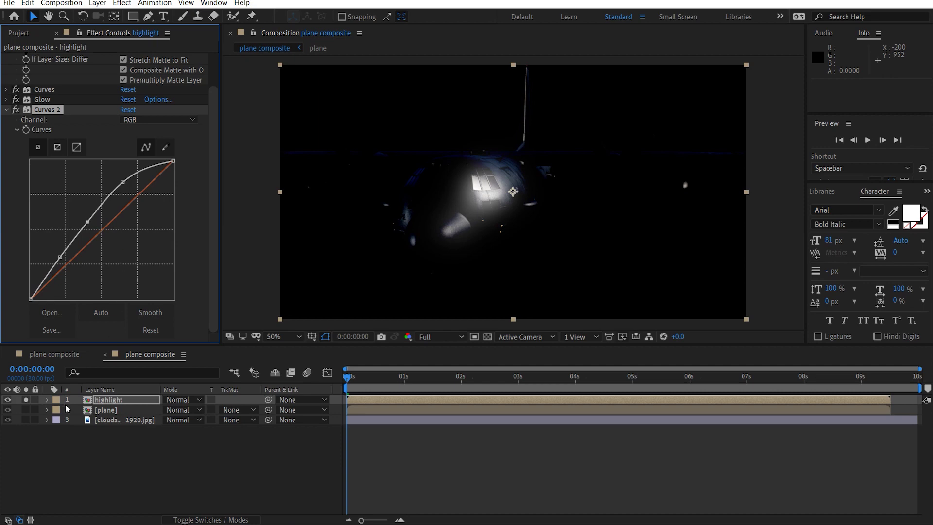
Show all layers again and blend the highlight layer in Screen mode.
{"action": "left_click", "coordinate": [25, 399]}
{"action": "left_click", "coordinate": [179, 399]}
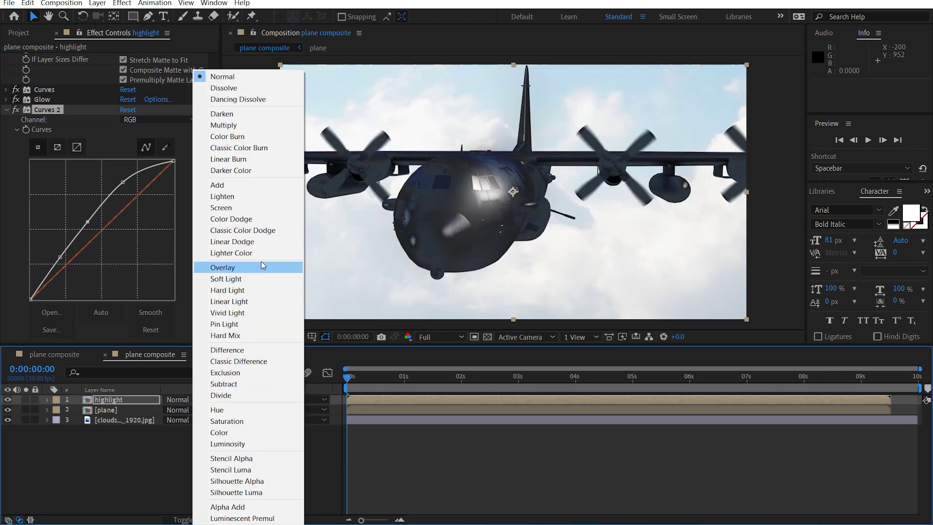
{"action": "left_click", "coordinate": [221, 207]}
Inspect the plane at 0:00:03:03, then select the clouds layer.
{"action": "key", "text": "slash"}
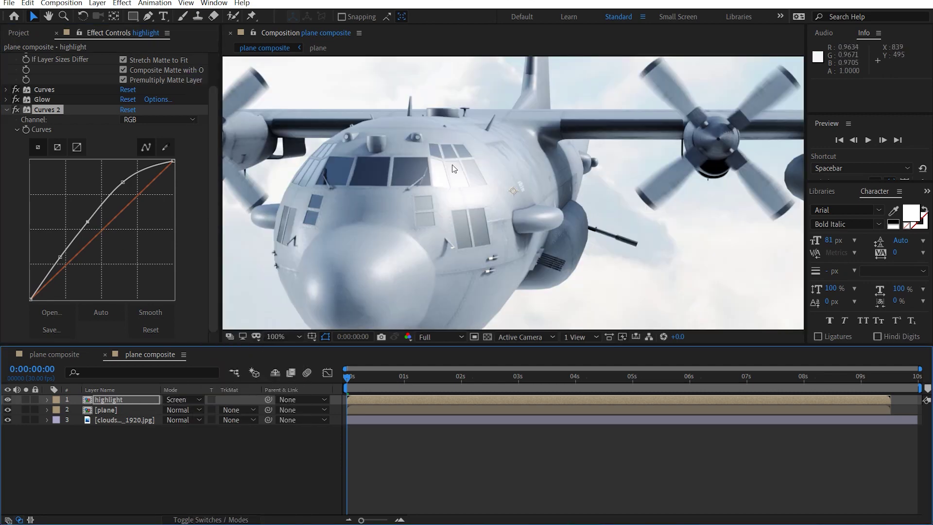
{"action": "key", "text": "k"}
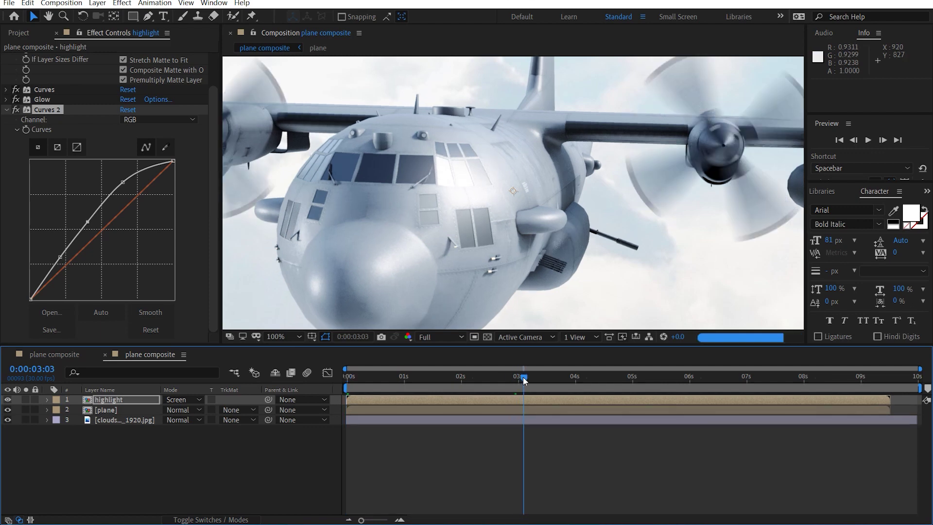
{"action": "key", "text": "comma"}
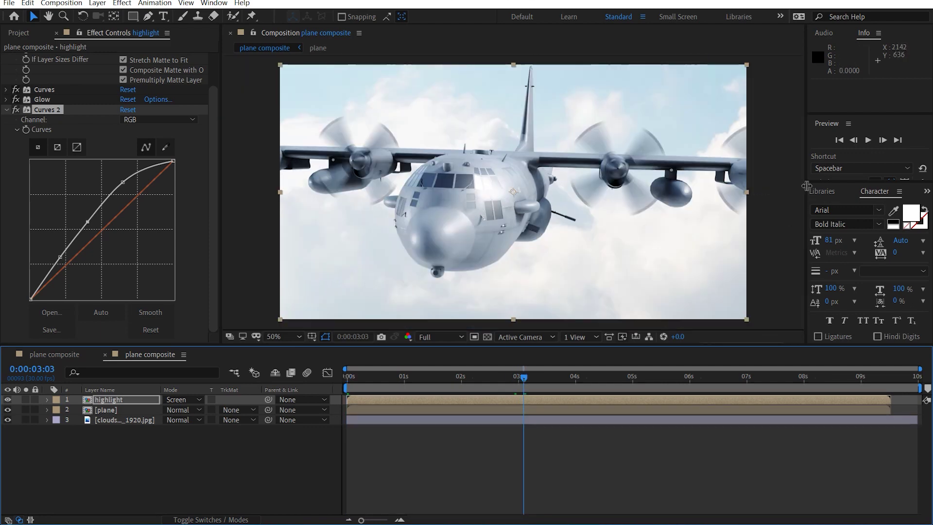
{"action": "key", "text": "KP_3"}
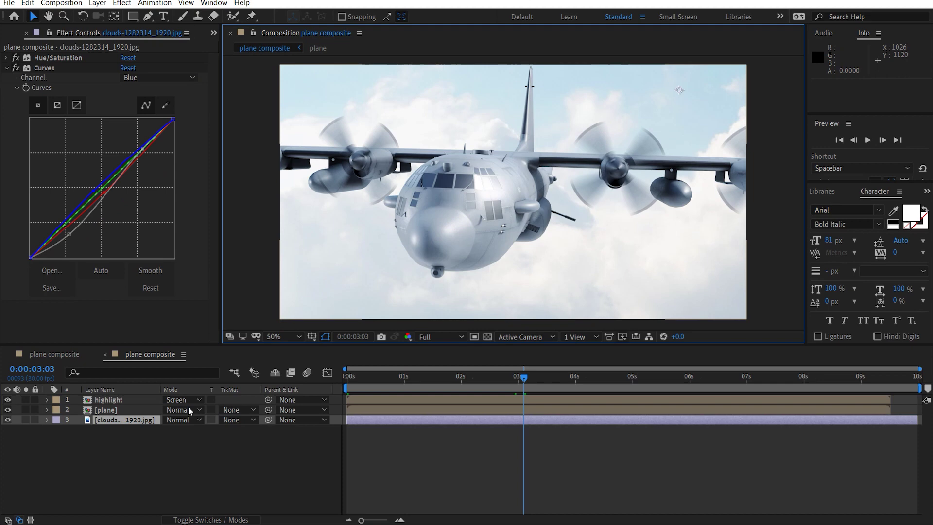
Add Dirty.png as the top layer of the comp, blended in Screen mode.
{"action": "left_click", "coordinate": [102, 437]}
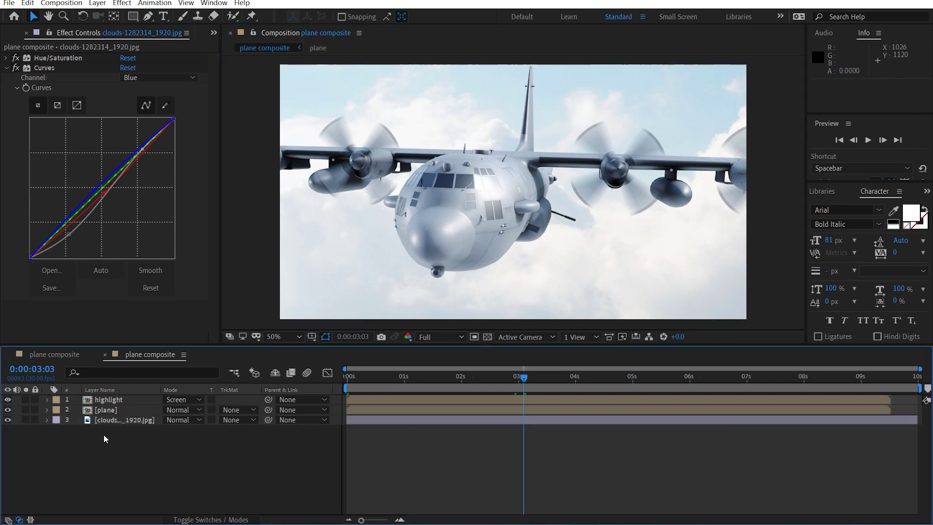
{"action": "left_click", "coordinate": [11, 33]}
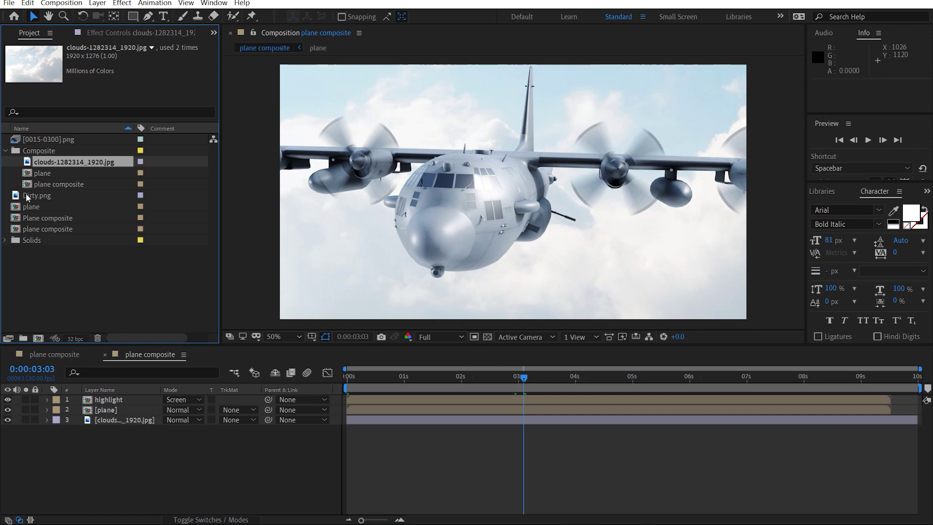
{"action": "left_click_drag", "start_coordinate": [68, 195], "coordinate": [112, 395]}
{"action": "left_click", "coordinate": [103, 36]}
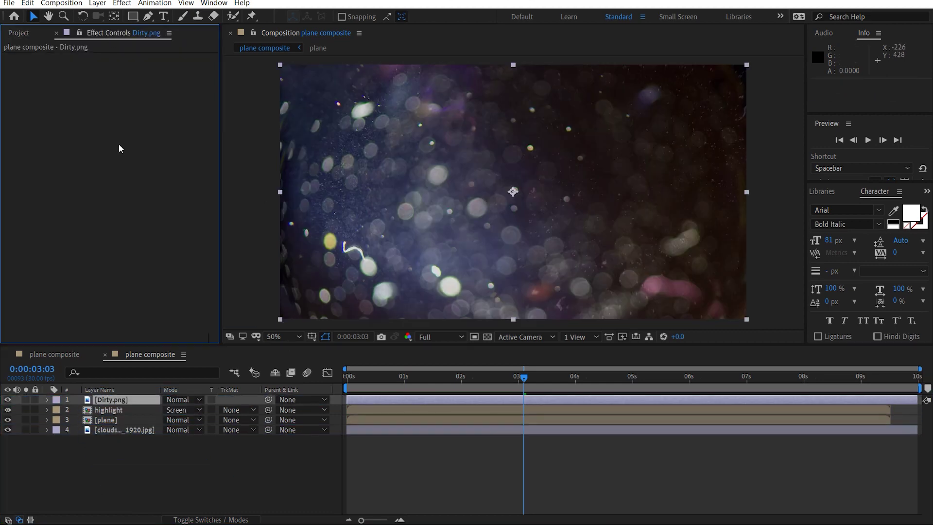
{"action": "left_click", "coordinate": [182, 399]}
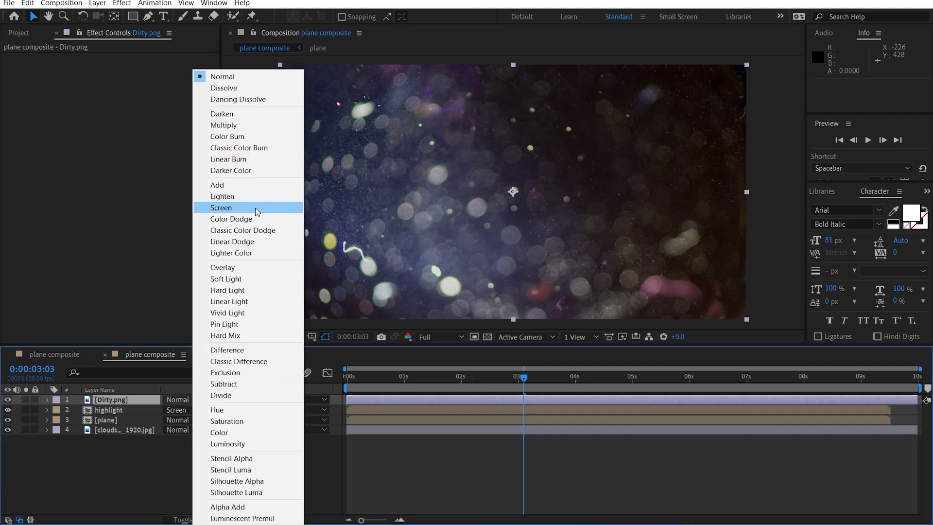
{"action": "left_click", "coordinate": [255, 208]}
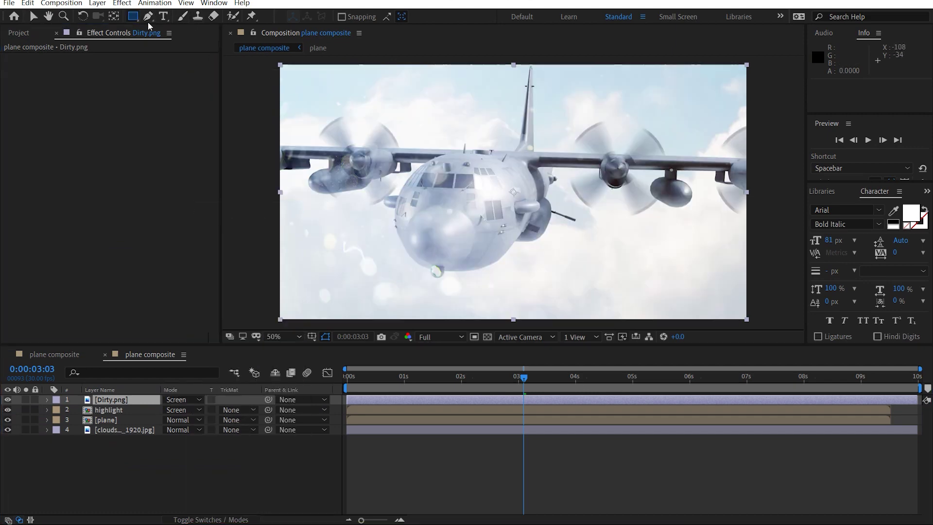
Mask the dirt texture with an oval over the upper left, feathered 211 pixels.
{"action": "left_click_drag", "start_coordinate": [133, 16], "coordinate": [183, 44]}
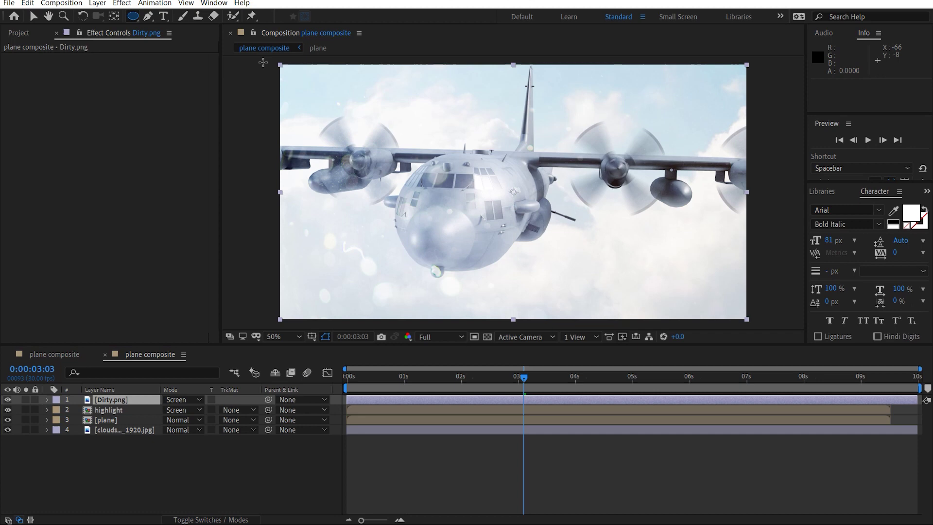
{"action": "left_click_drag", "start_coordinate": [260, 60], "coordinate": [481, 215]}
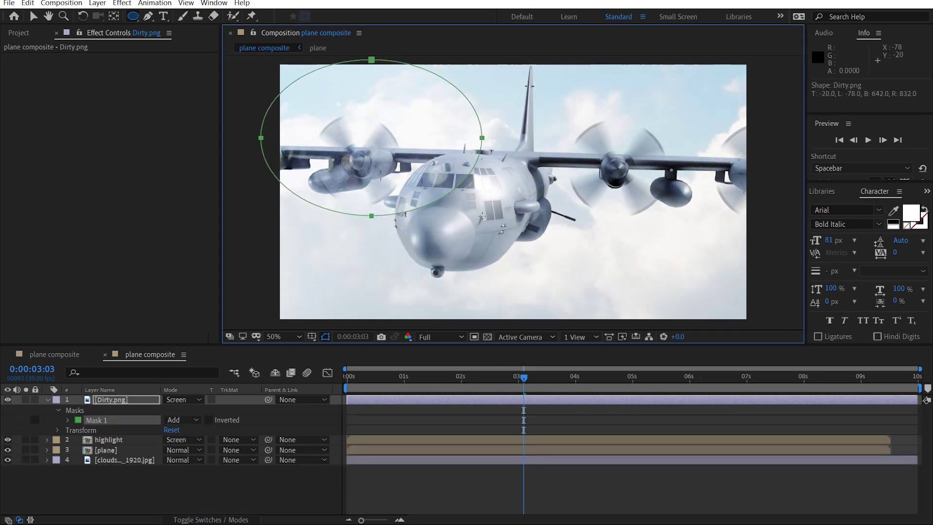
{"action": "key", "text": "f"}
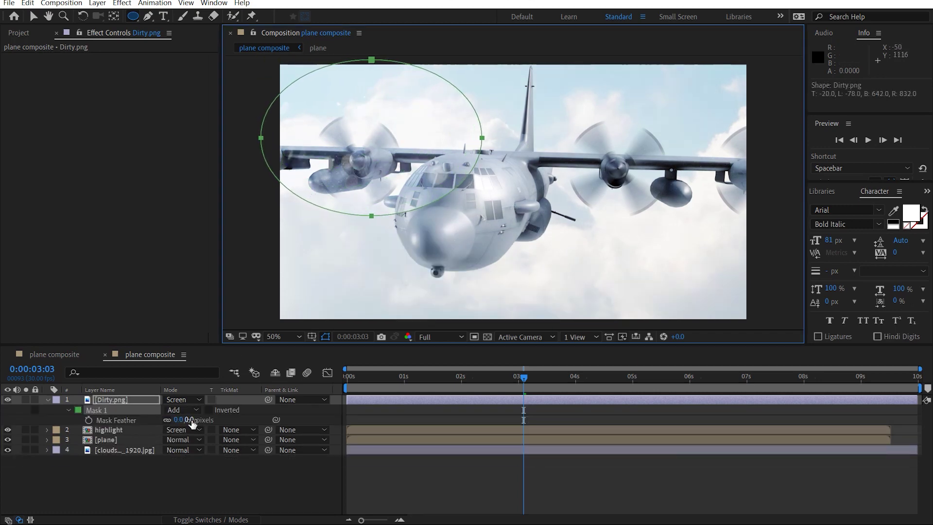
{"action": "left_click_drag", "start_coordinate": [178, 419], "coordinate": [318, 418]}
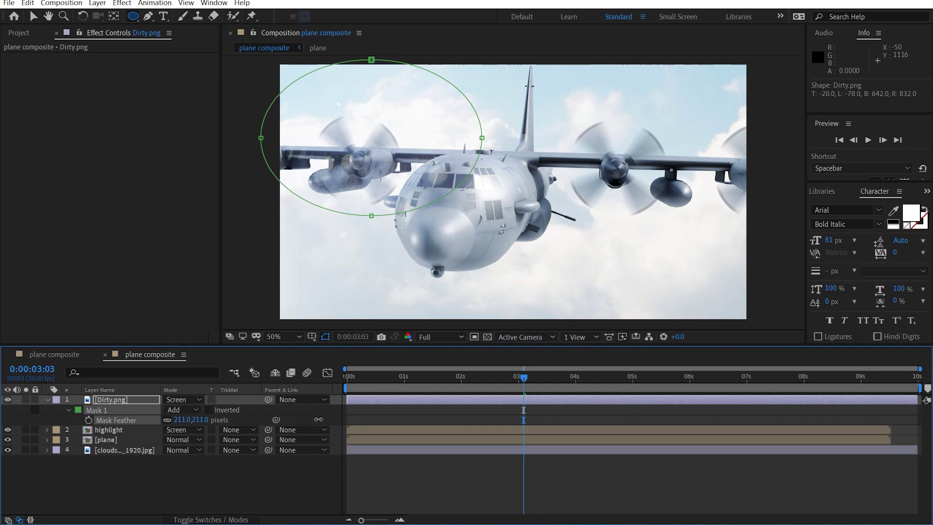
{"action": "left_click", "coordinate": [48, 399]}
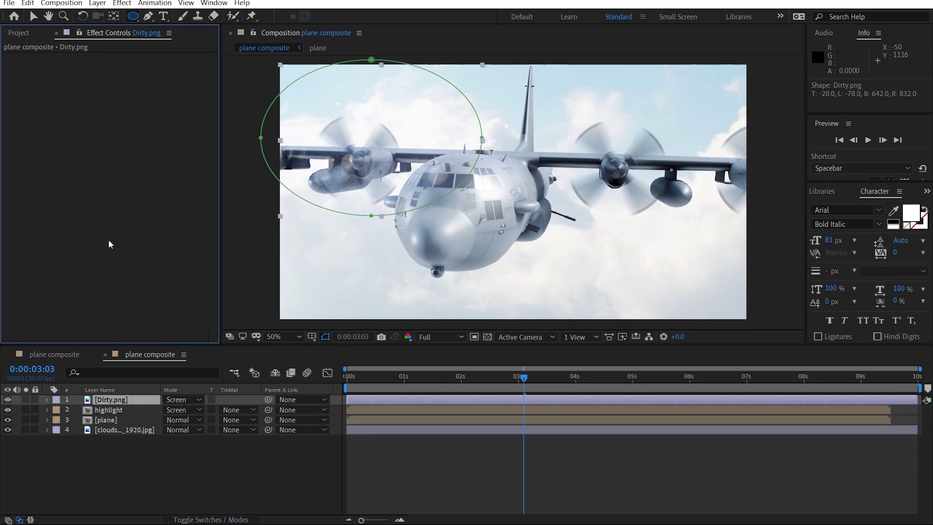
Brighten the dirt texture with a raised Curves, then select the clouds layer.
{"action": "key", "text": "v"}
{"action": "left_click_drag", "start_coordinate": [81, 199], "coordinate": [75, 192]}
{"action": "left_click_drag", "start_coordinate": [127, 147], "coordinate": [126, 140]}
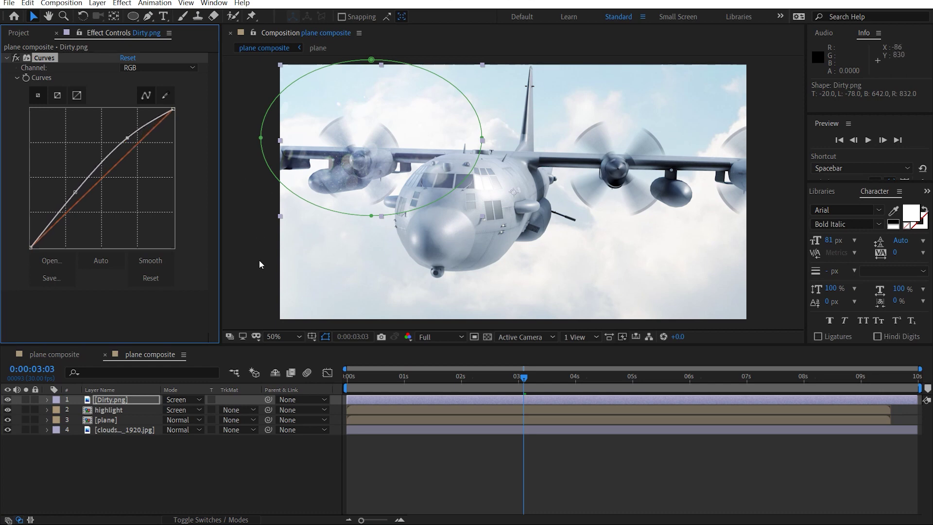
{"action": "key", "text": "KP_4"}
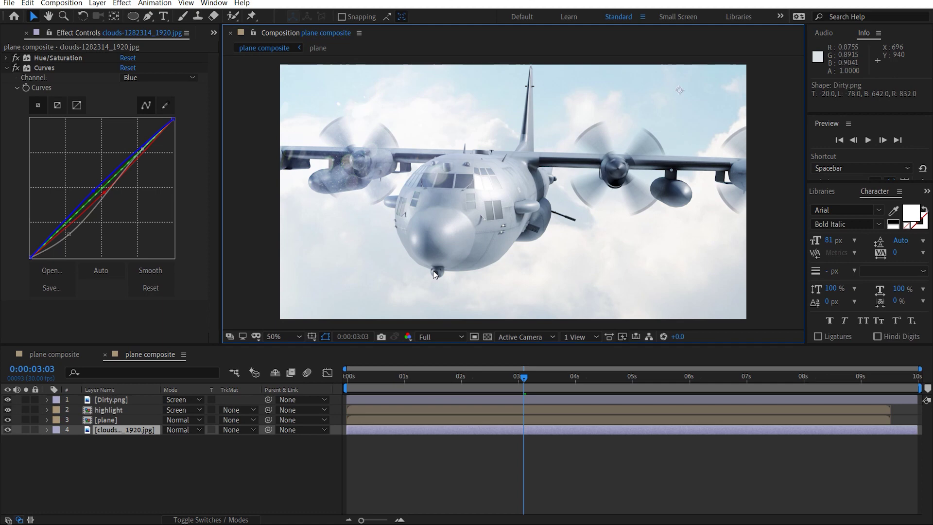
Create a new black solid layer named 'sun' at the top of the comp.
{"action": "left_click", "coordinate": [188, 456]}
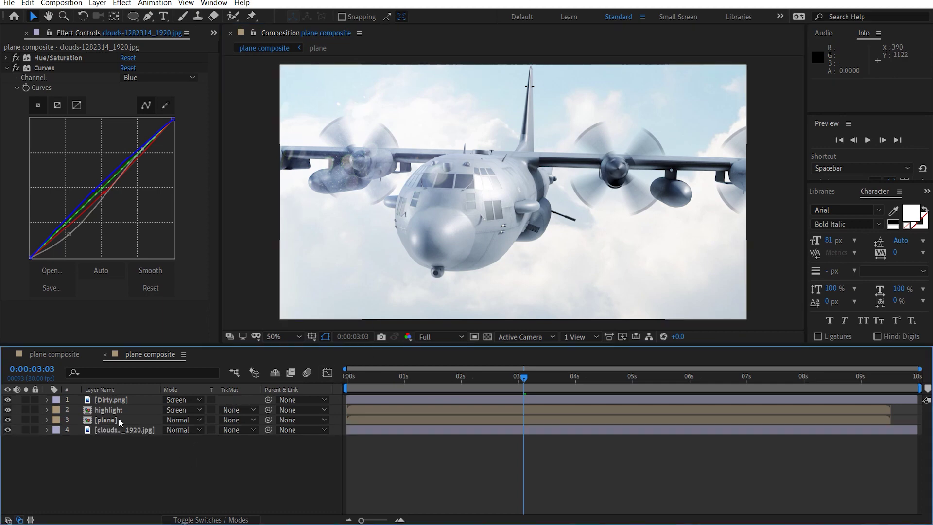
{"action": "key", "text": "ctrl+y"}
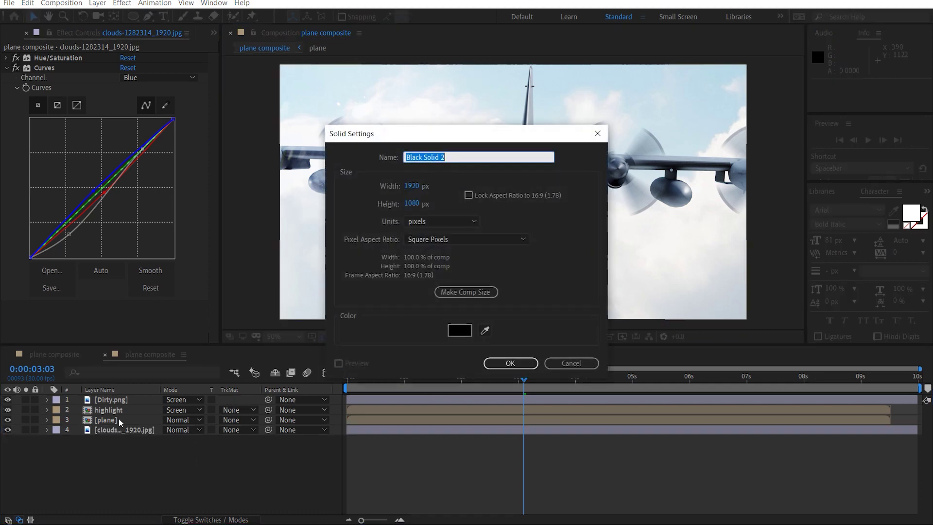
{"action": "type", "text": "sun"}
{"action": "key", "text": "Return"}
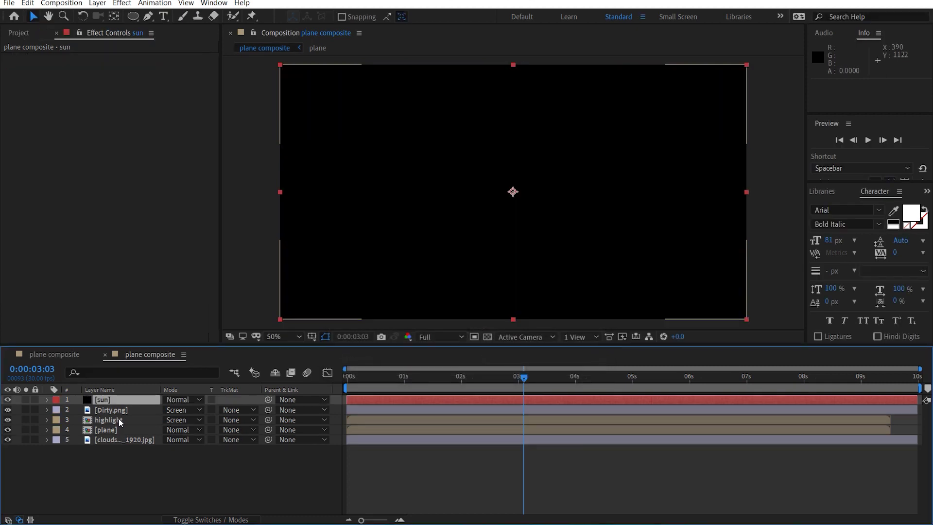
{"action": "key", "text": "ctrl+space"}
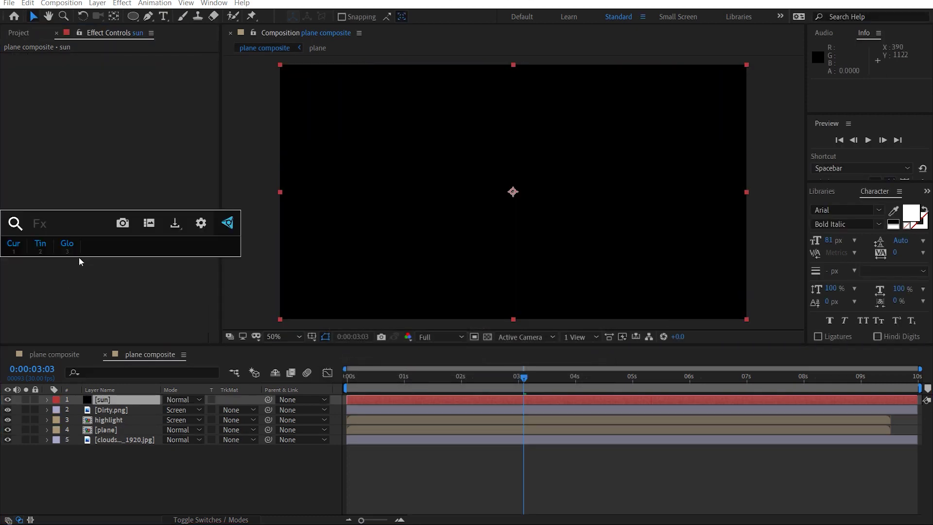
Apply Optical Flares to the sun layer and open its editor.
{"action": "type", "text": "opt"}
{"action": "key", "text": "Return"}
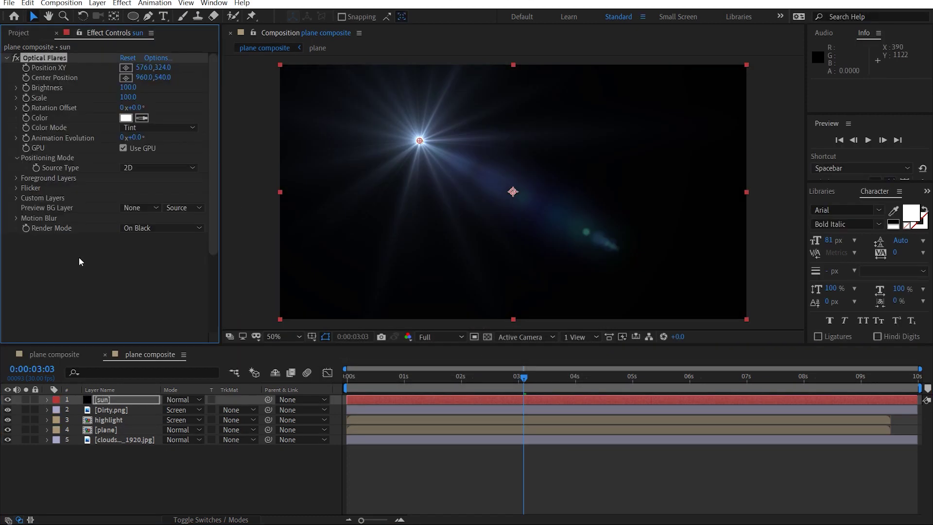
{"action": "left_click", "coordinate": [157, 59]}
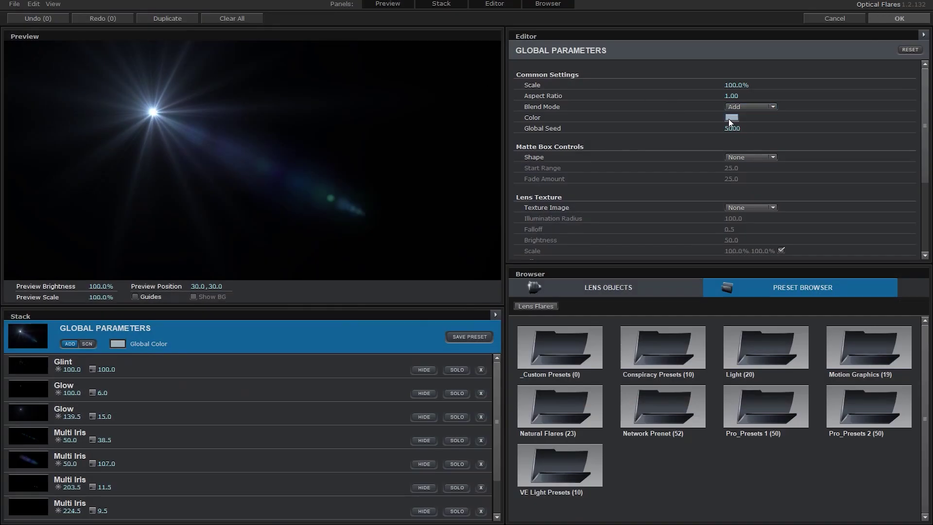
Set the flare colour to pale yellow FFFDE9 and move its light source upper right.
{"action": "left_click", "coordinate": [730, 118]}
{"action": "left_click", "coordinate": [774, 165]}
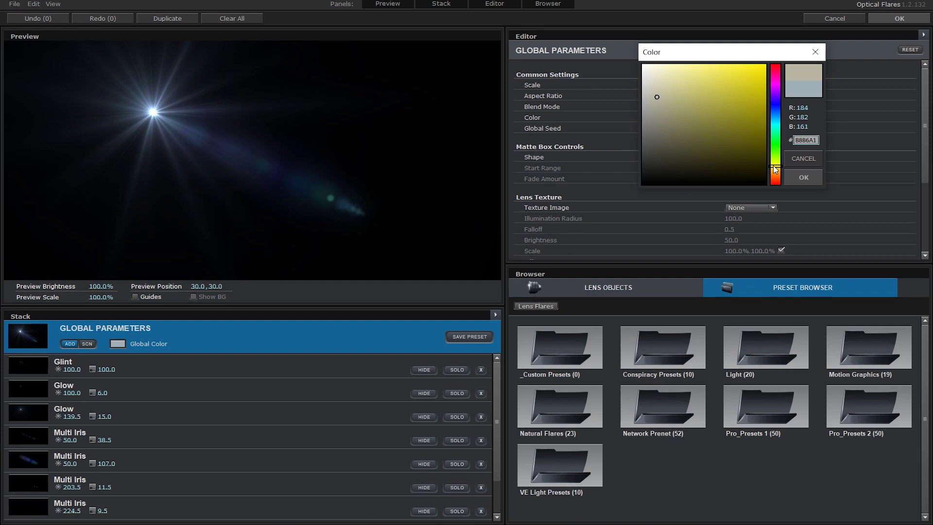
{"action": "left_click_drag", "start_coordinate": [668, 111], "coordinate": [653, 63]}
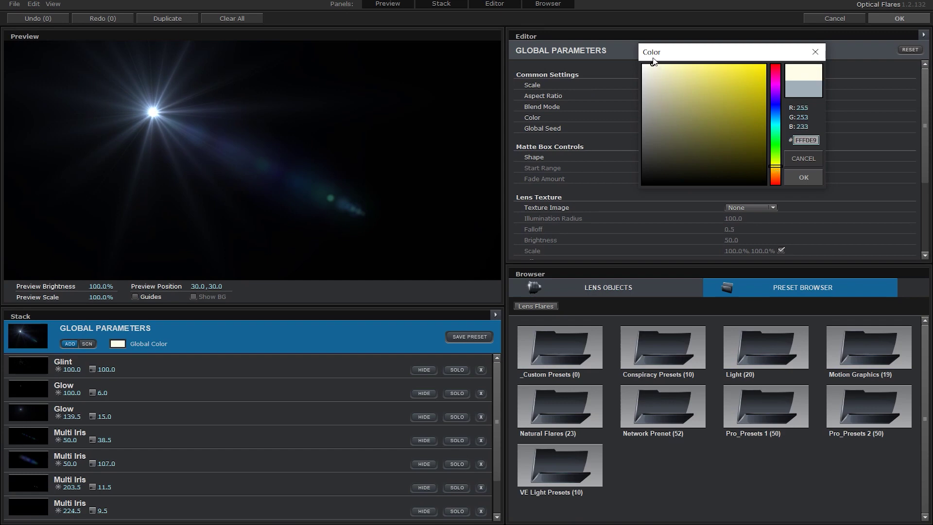
{"action": "left_click", "coordinate": [806, 178]}
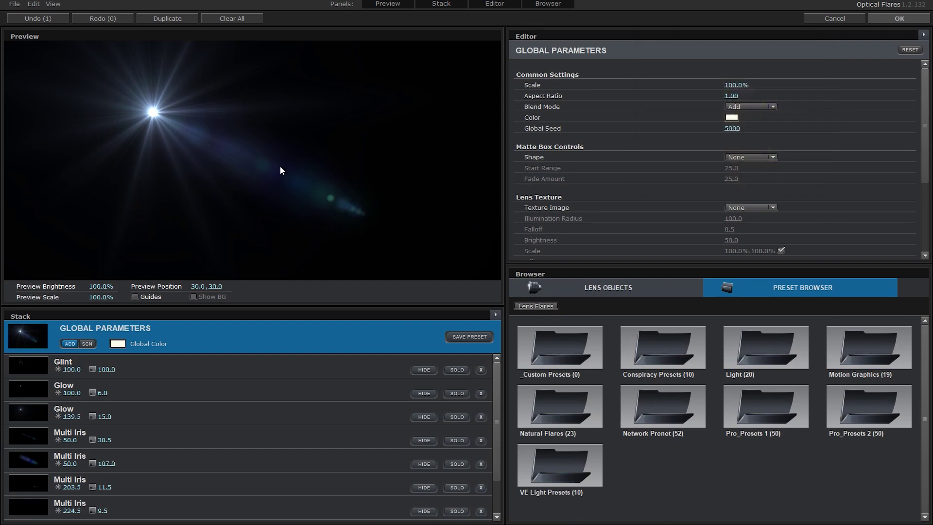
{"action": "left_click_drag", "start_coordinate": [159, 112], "coordinate": [374, 70]}
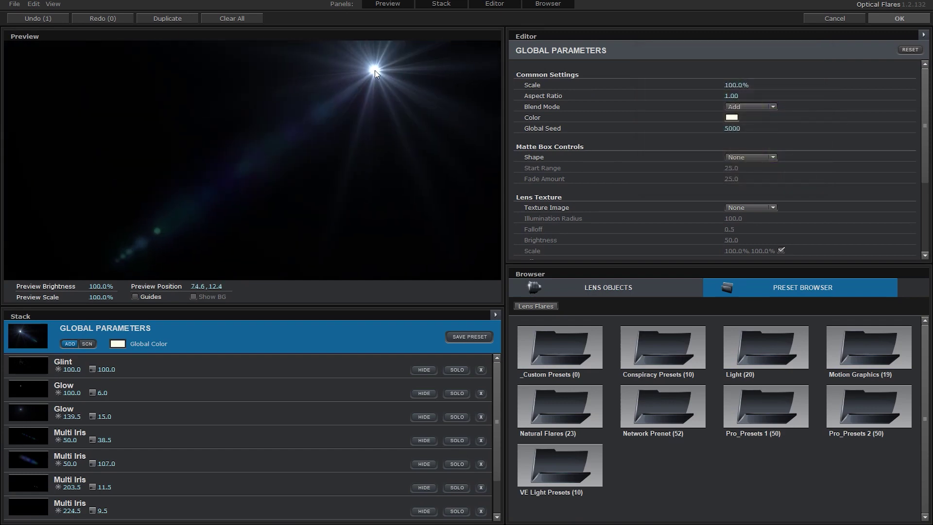
Solo both Glow elements, then bring up the Glint settings and global parameters.
{"action": "left_click", "coordinate": [114, 398]}
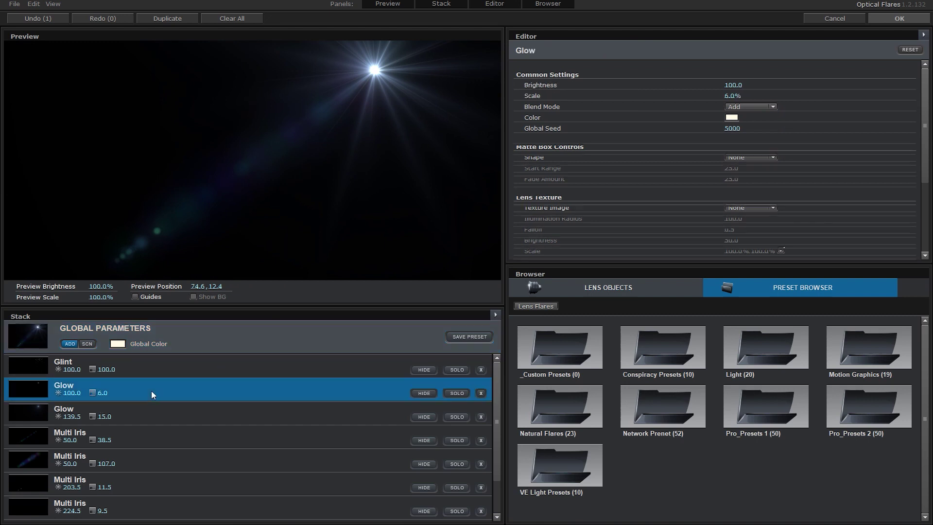
{"action": "left_click", "coordinate": [456, 393]}
{"action": "left_click", "coordinate": [453, 417]}
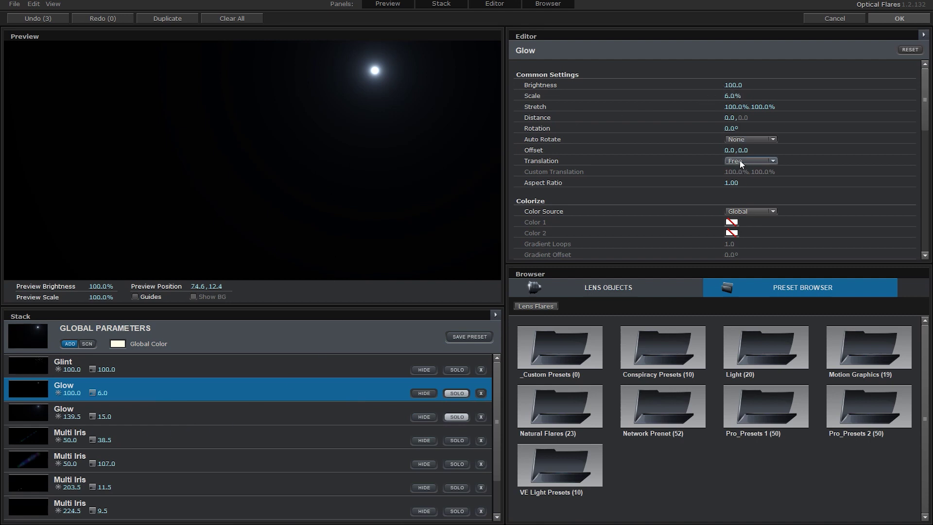
{"action": "scroll", "coordinate": [612, 193], "scroll_direction": "down", "scroll_amount": 3}
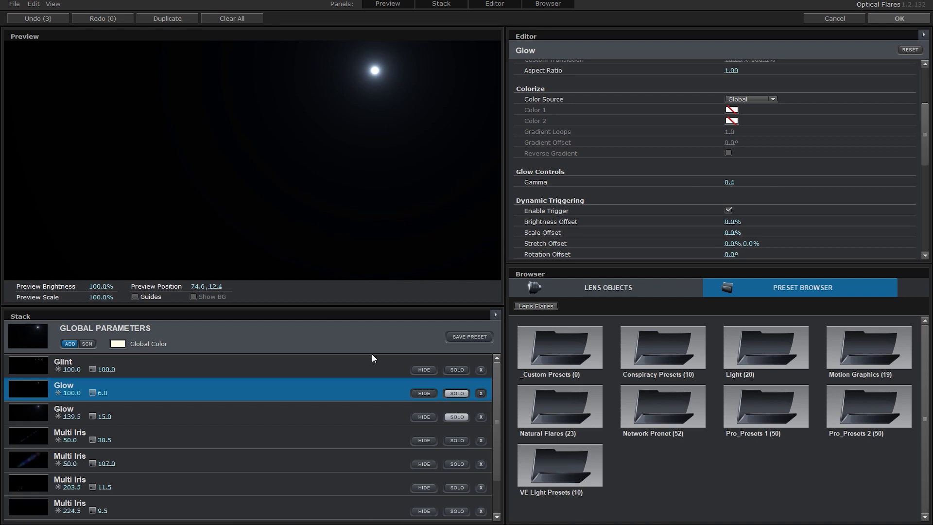
{"action": "left_click", "coordinate": [208, 370]}
{"action": "left_click", "coordinate": [272, 335]}
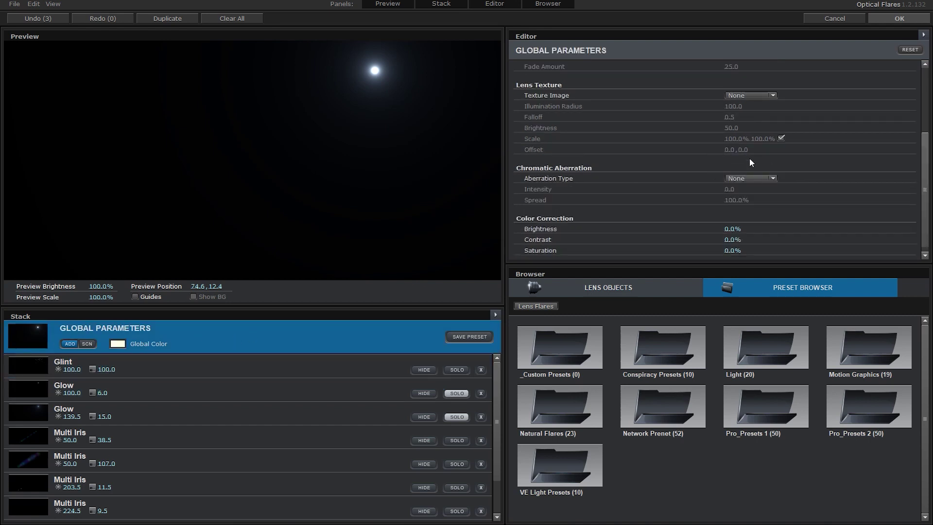
Try the Coarse and Dodgy lens textures, settling on Dirty.
{"action": "left_click", "coordinate": [748, 96]}
{"action": "left_click", "coordinate": [769, 118]}
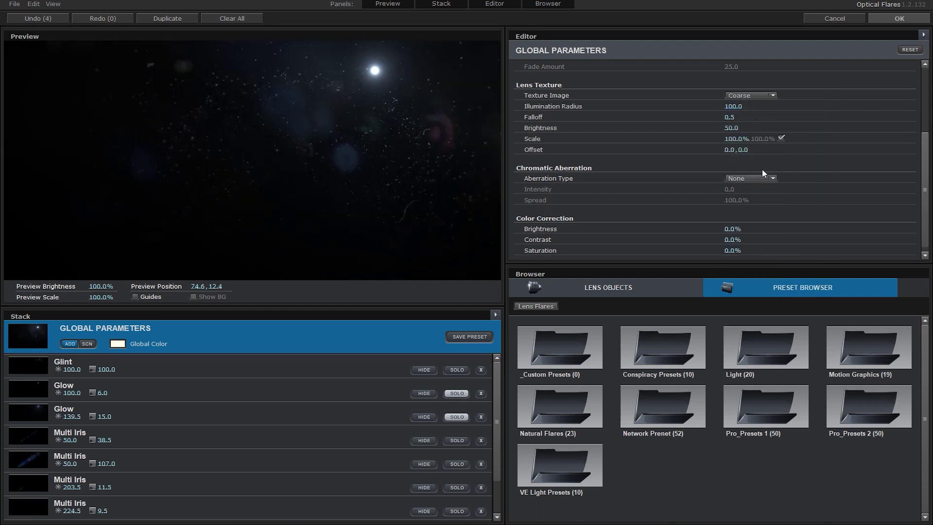
{"action": "left_click", "coordinate": [751, 96]}
{"action": "left_click", "coordinate": [757, 147]}
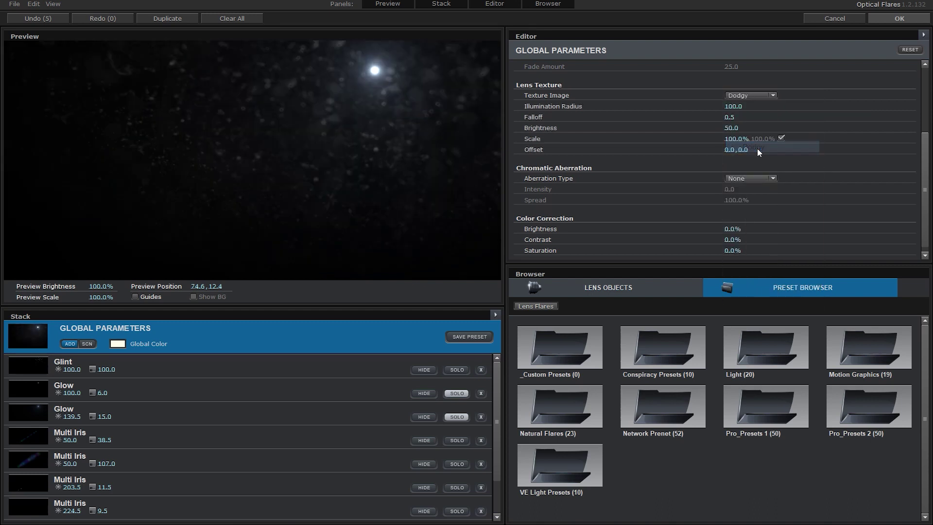
{"action": "left_click", "coordinate": [750, 96]}
{"action": "left_click", "coordinate": [728, 136]}
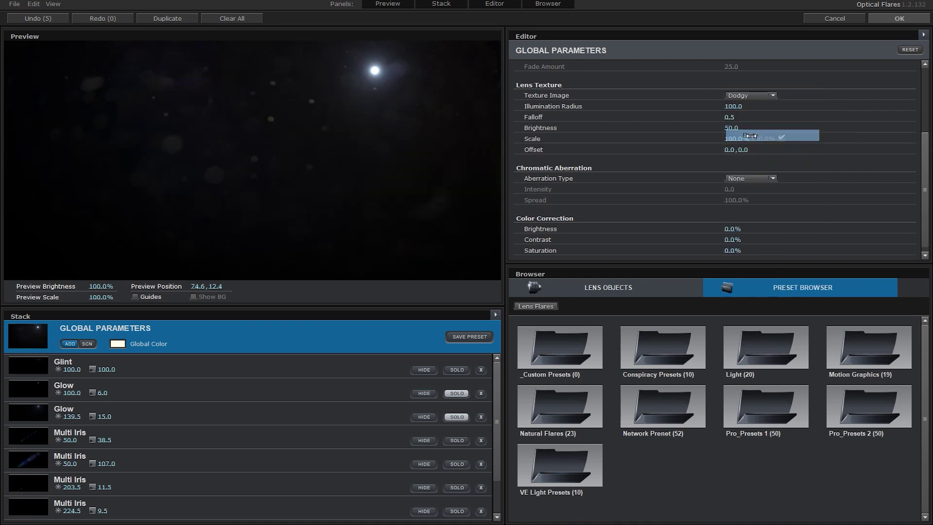
Reposition the flare source and increase its global scale to 452%.
{"action": "left_click_drag", "start_coordinate": [377, 81], "coordinate": [405, 75]}
{"action": "scroll", "coordinate": [758, 122], "scroll_direction": "up", "scroll_amount": 3}
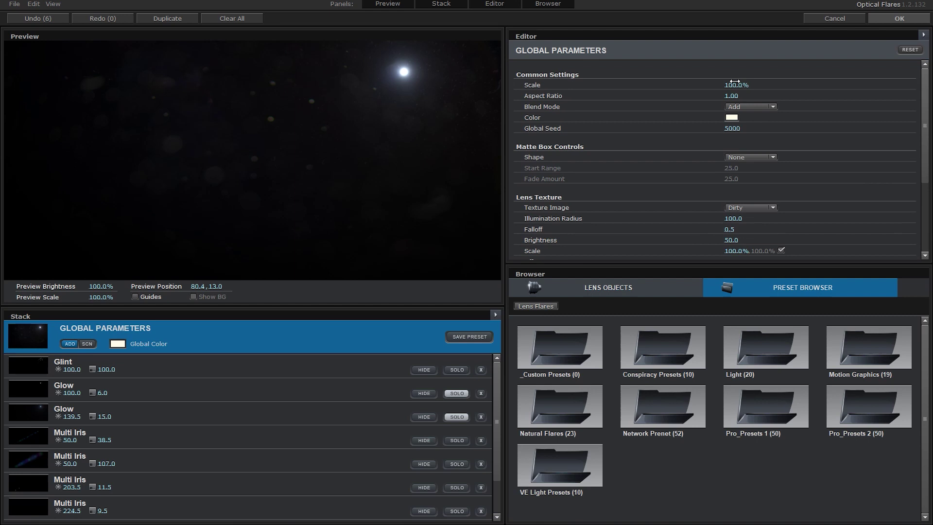
{"action": "left_click_drag", "start_coordinate": [730, 85], "coordinate": [875, 87]}
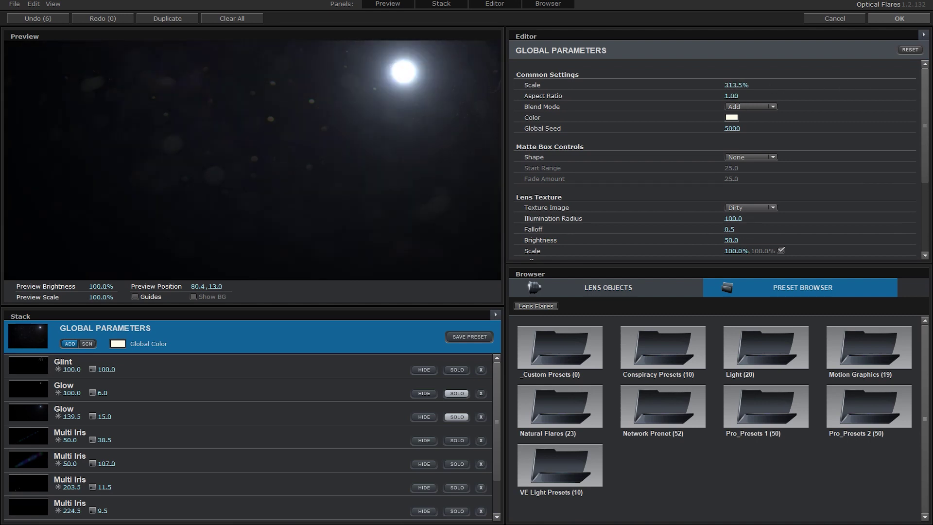
{"action": "left_click_drag", "start_coordinate": [730, 86], "coordinate": [862, 83]}
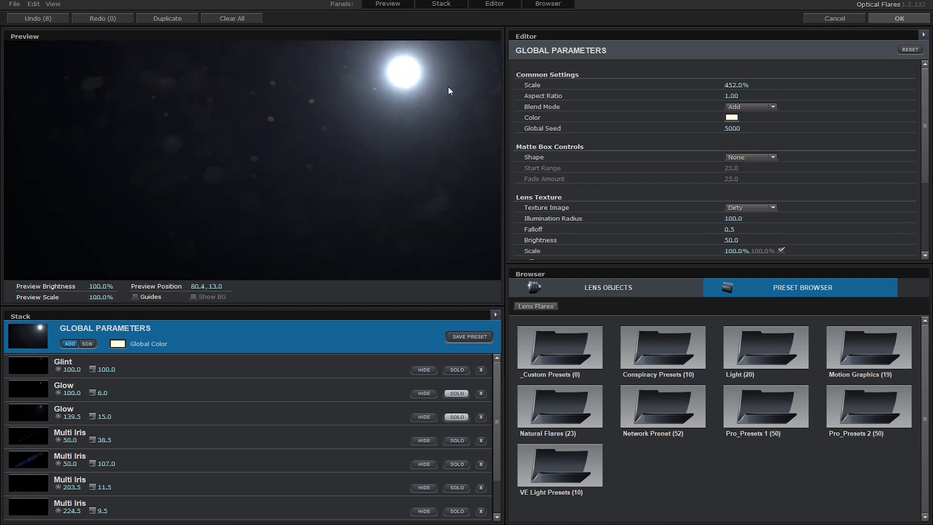
{"action": "left_click_drag", "start_coordinate": [403, 75], "coordinate": [405, 99]}
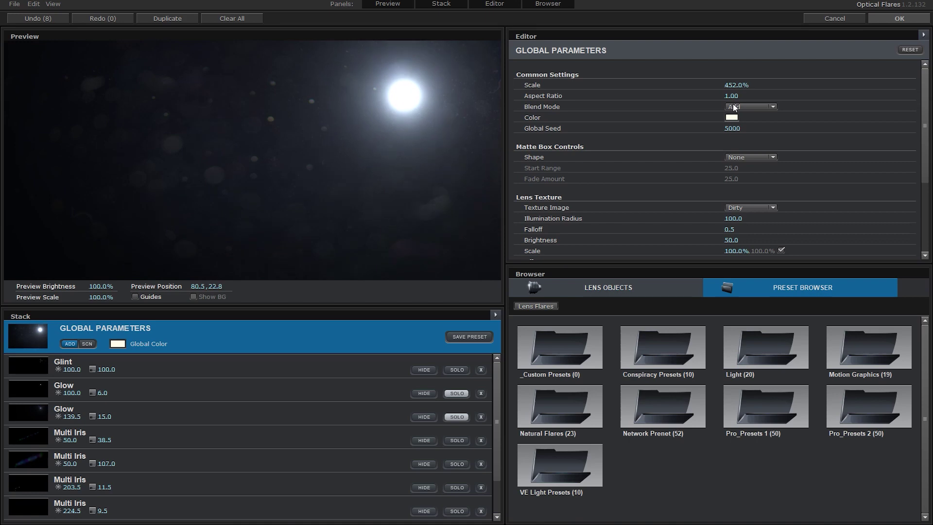
{"action": "left_click", "coordinate": [731, 117]}
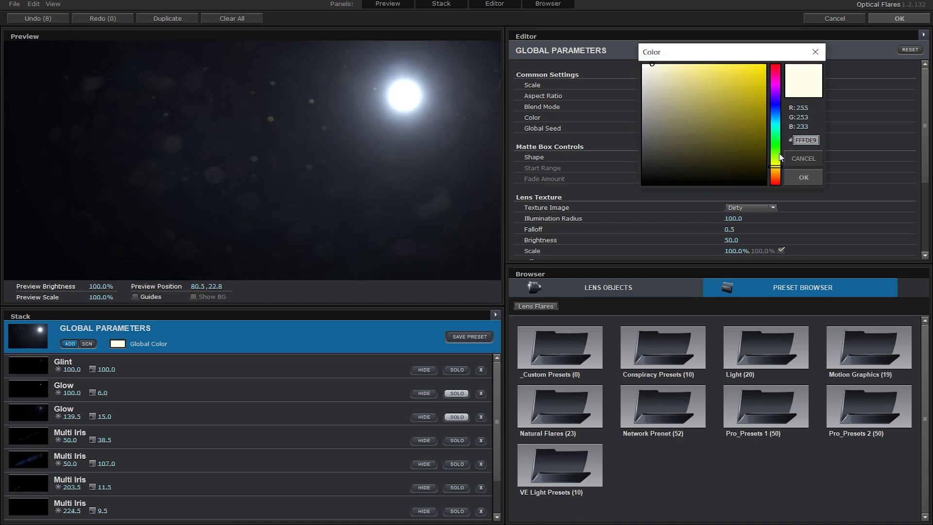
{"action": "left_click", "coordinate": [803, 179]}
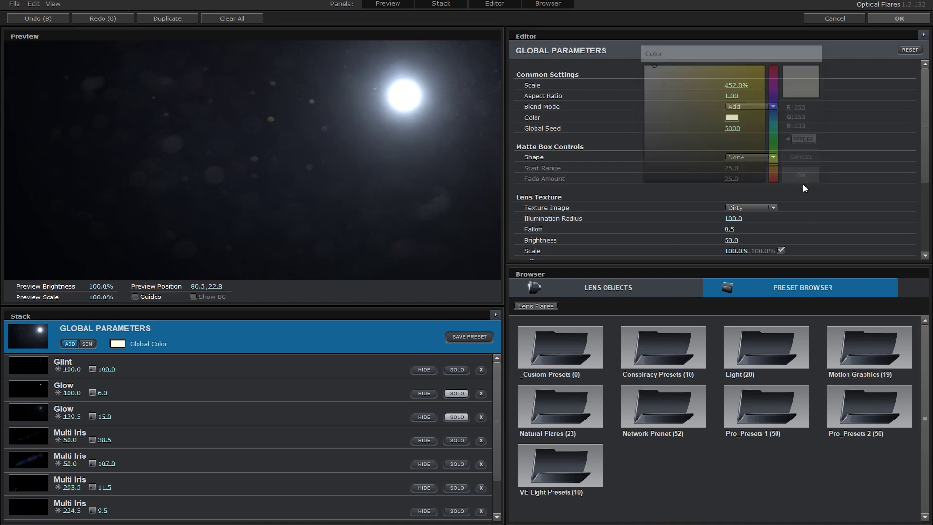
Change the second Glow's Color 1 to a warm tan, 776F59.
{"action": "left_click", "coordinate": [141, 393]}
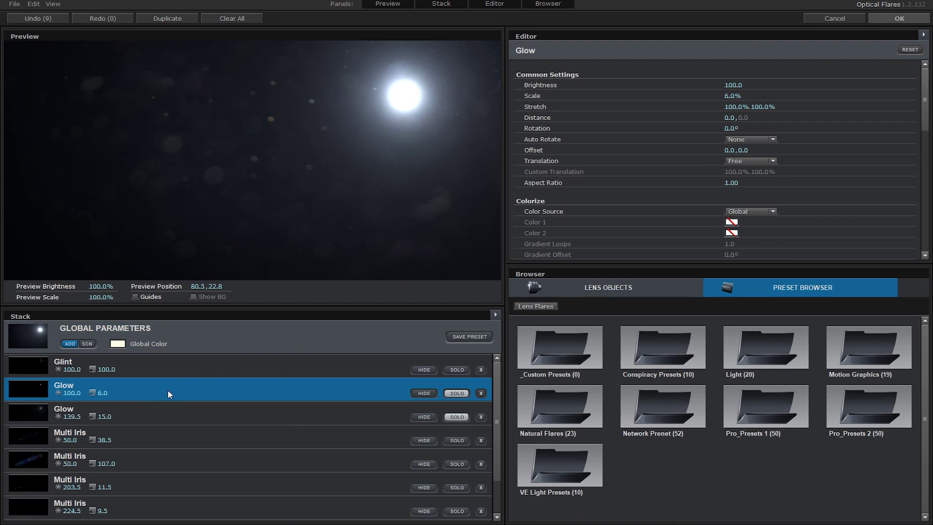
{"action": "left_click", "coordinate": [161, 421]}
{"action": "scroll", "coordinate": [711, 212], "scroll_direction": "down", "scroll_amount": 1}
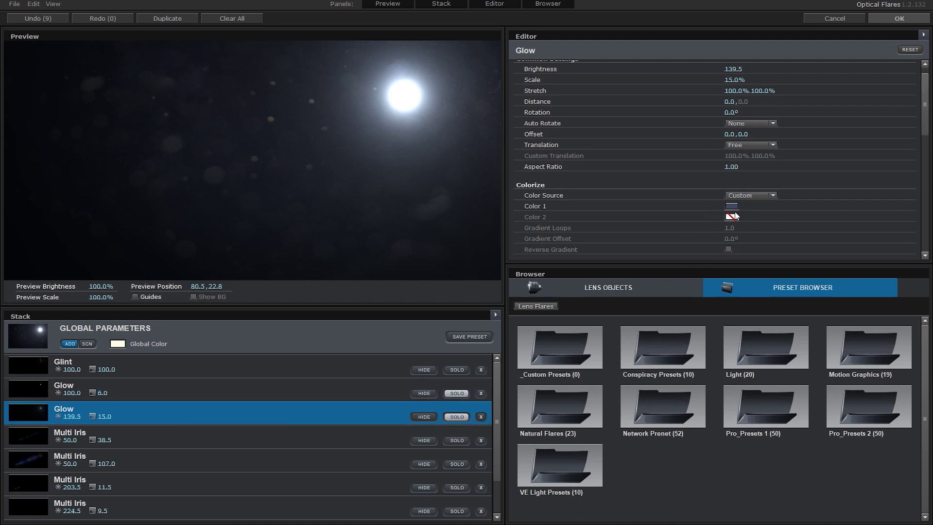
{"action": "left_click", "coordinate": [730, 207]}
{"action": "mouse_move", "coordinate": [673, 222]}
{"action": "left_mouse_down"}
{"action": "mouse_move", "coordinate": [654, 196]}
{"action": "mouse_move", "coordinate": [663, 209]}
{"action": "mouse_move", "coordinate": [619, 202]}
{"action": "mouse_move", "coordinate": [606, 164]}
{"action": "mouse_move", "coordinate": [610, 216]}
{"action": "mouse_move", "coordinate": [607, 206]}
{"action": "mouse_move", "coordinate": [673, 217]}
{"action": "left_mouse_up"}
{"action": "left_click_drag", "start_coordinate": [772, 197], "coordinate": [775, 260]}
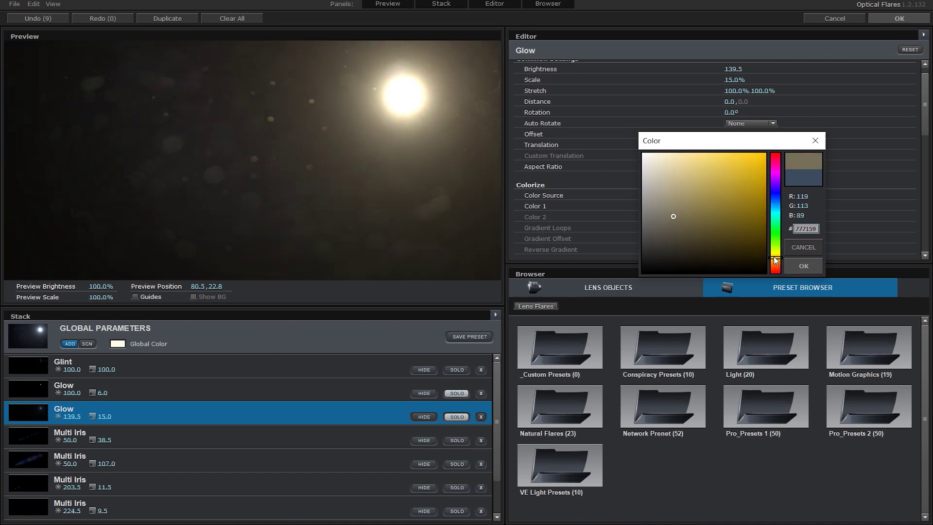
{"action": "left_click", "coordinate": [816, 270]}
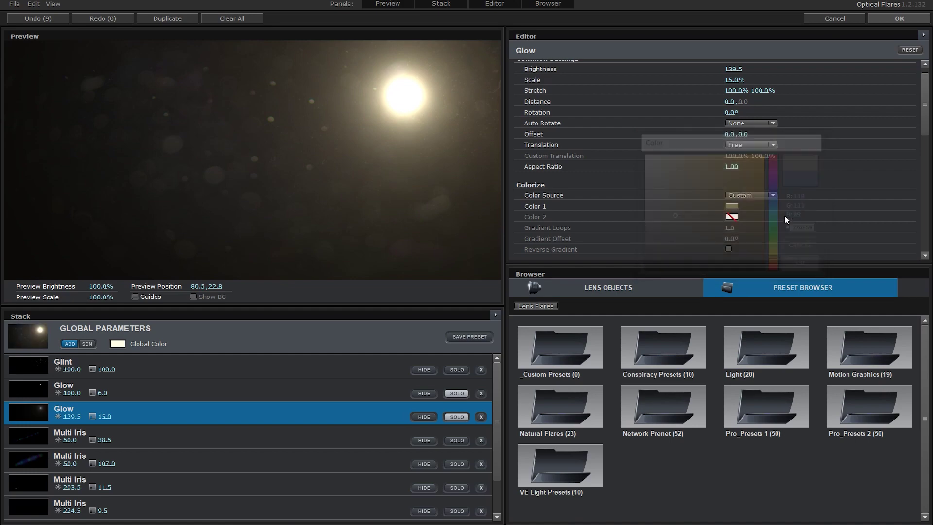
Return to After Effects and move the sun flare to the upper right of the frame.
{"action": "left_click", "coordinate": [872, 18]}
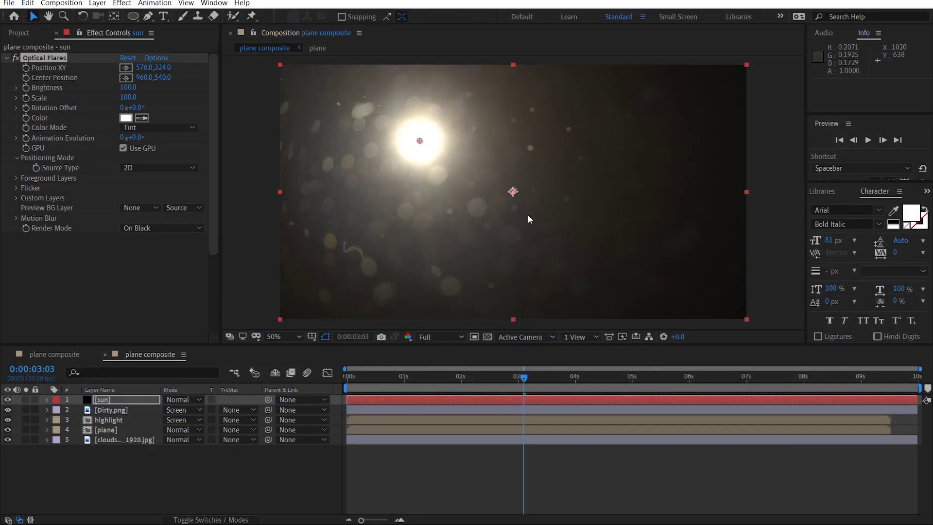
{"action": "left_click_drag", "start_coordinate": [611, 102], "coordinate": [748, 105]}
{"action": "key", "text": "ctrl+z"}
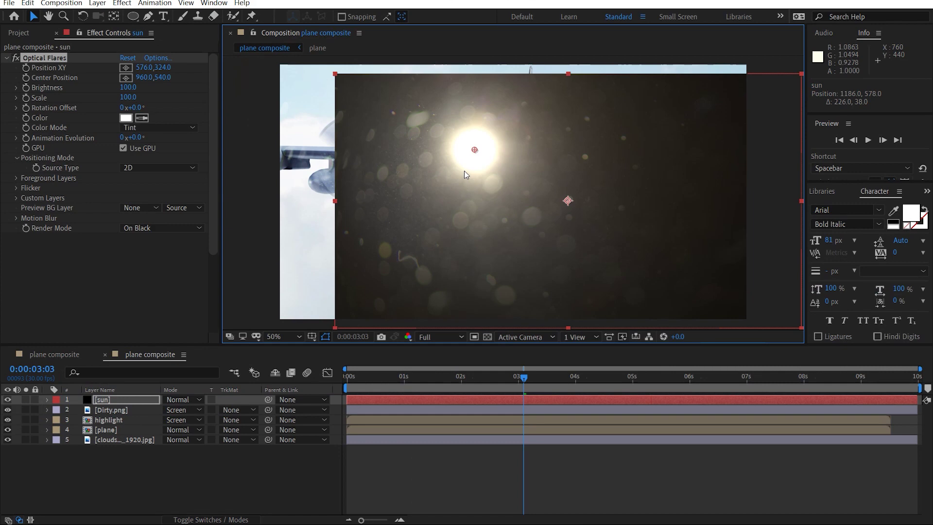
{"action": "key", "text": "ctrl+z"}
{"action": "left_click_drag", "start_coordinate": [418, 139], "coordinate": [664, 107]}
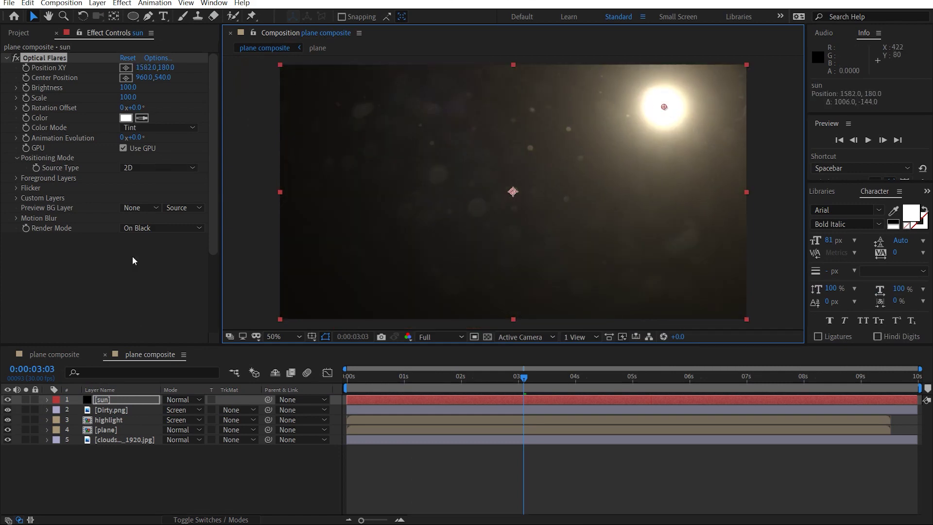
Blend the sun layer in Screen mode and set its Optical Flares scale to 50.
{"action": "left_click", "coordinate": [181, 399]}
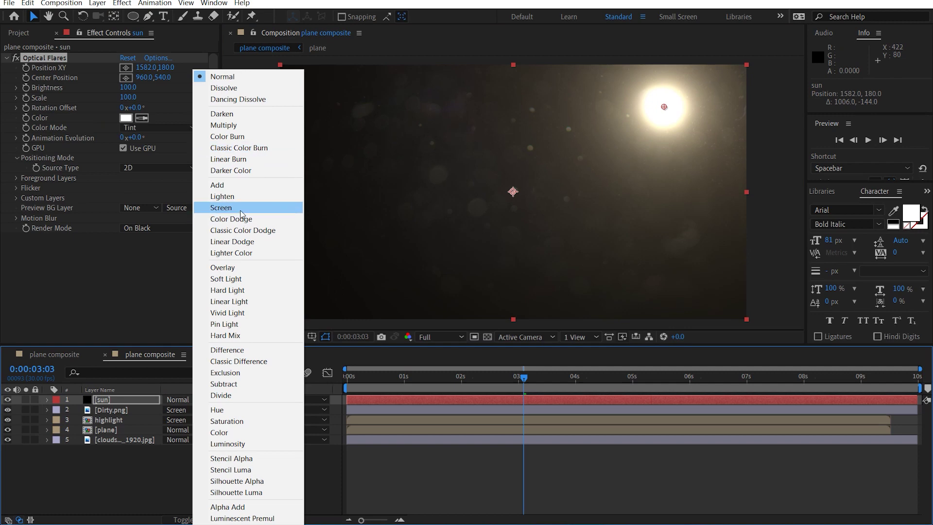
{"action": "left_click", "coordinate": [221, 208]}
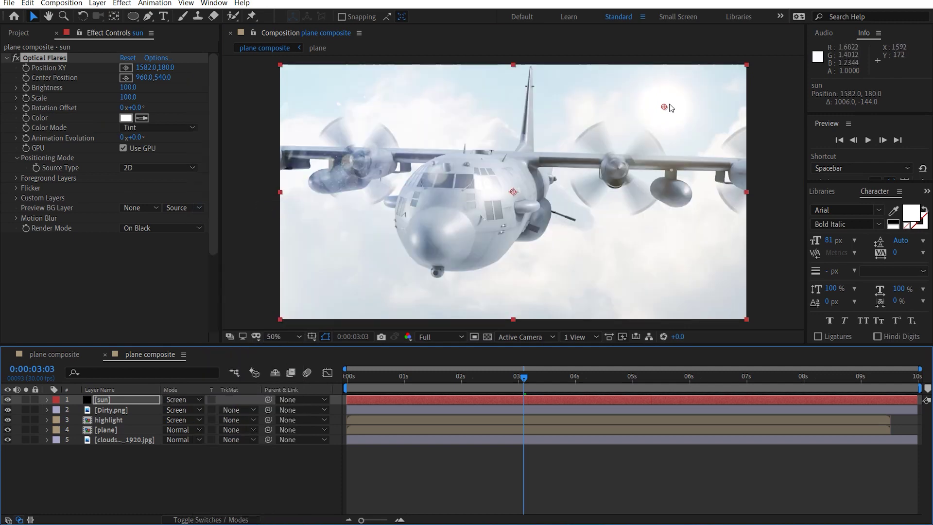
{"action": "left_click_drag", "start_coordinate": [669, 105], "coordinate": [708, 84]}
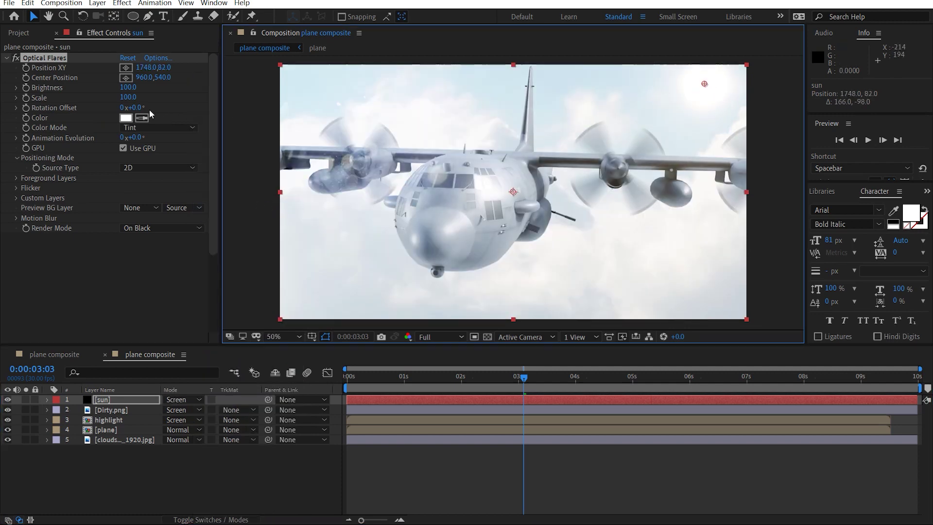
{"action": "left_click", "coordinate": [128, 97]}
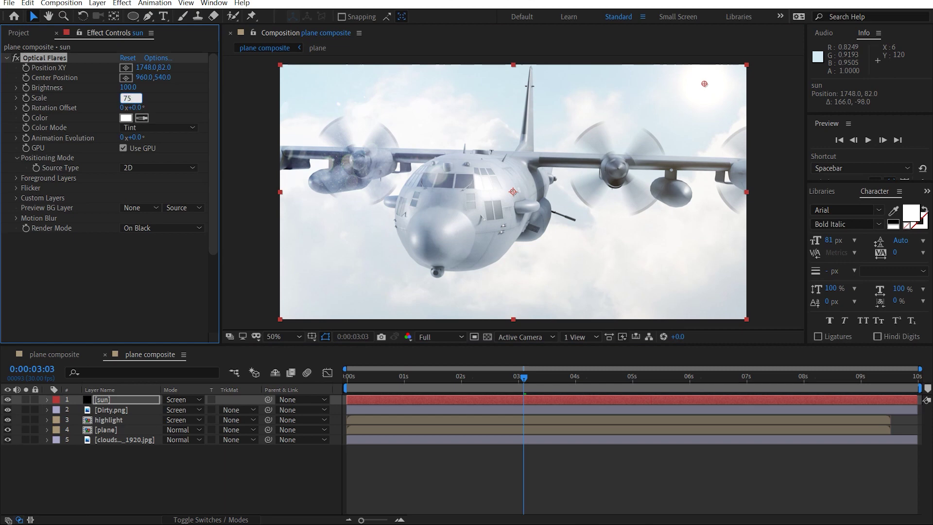
{"action": "type", "text": "50"}
{"action": "key", "text": "Return"}
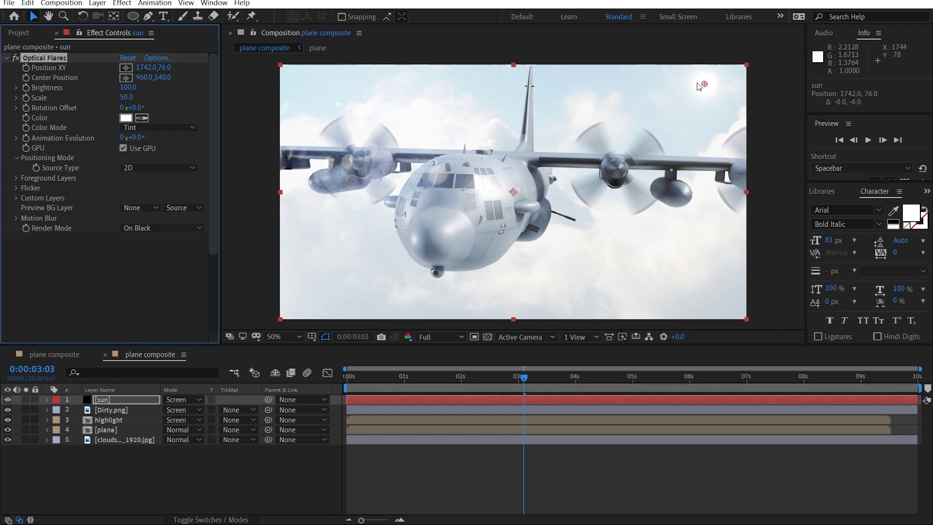
{"action": "left_click_drag", "start_coordinate": [705, 87], "coordinate": [700, 87]}
Add a new adjustment layer to the composition.
{"action": "key", "text": "KP_5"}
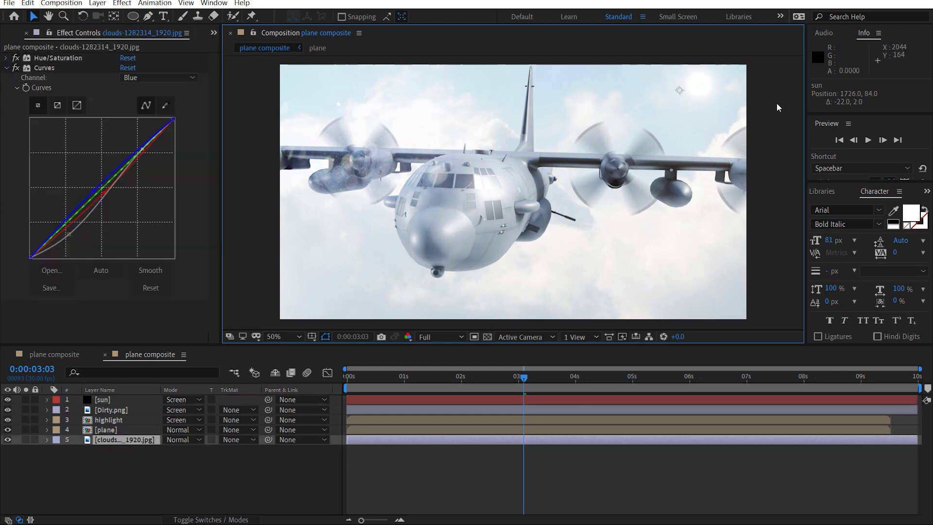
{"action": "left_click", "coordinate": [129, 473]}
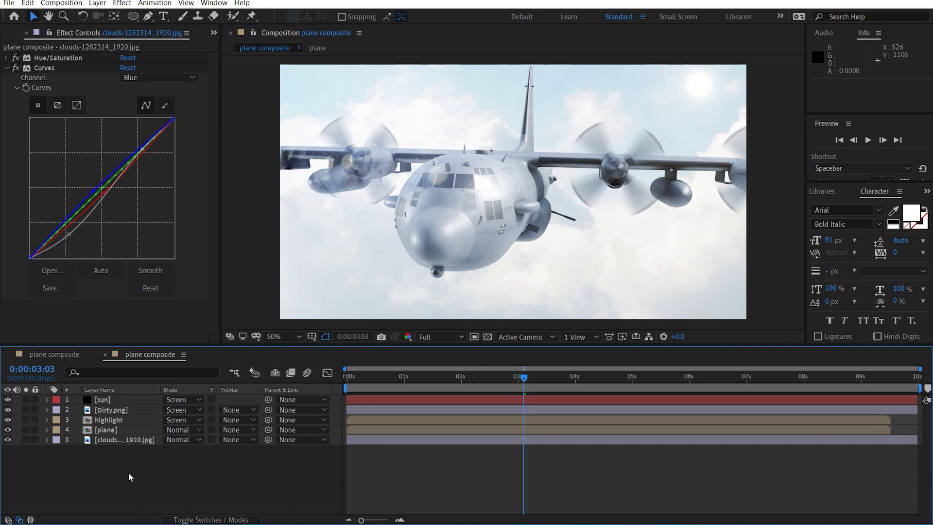
{"action": "key", "text": "ctrl+alt+y"}
{"action": "key", "text": "ctrl+alt+y"}
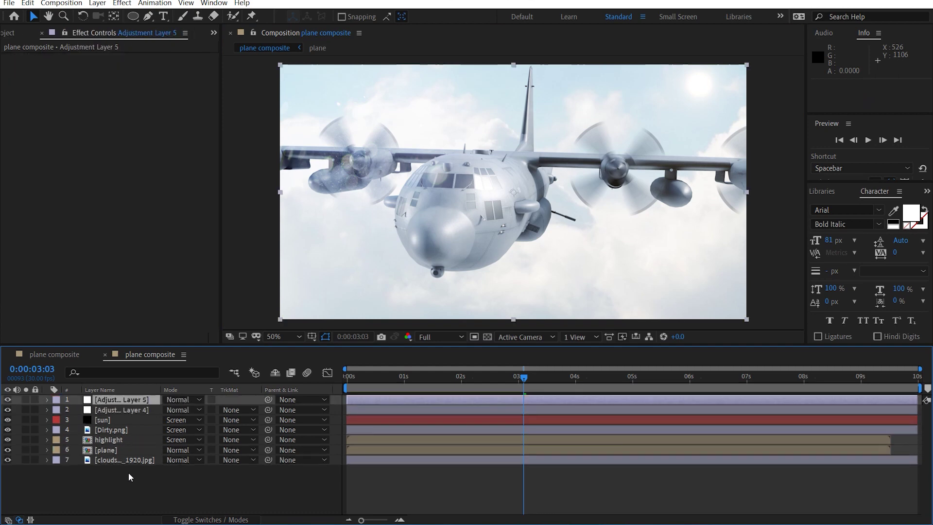
{"action": "left_click", "coordinate": [142, 410]}
{"action": "key", "text": "Return"}
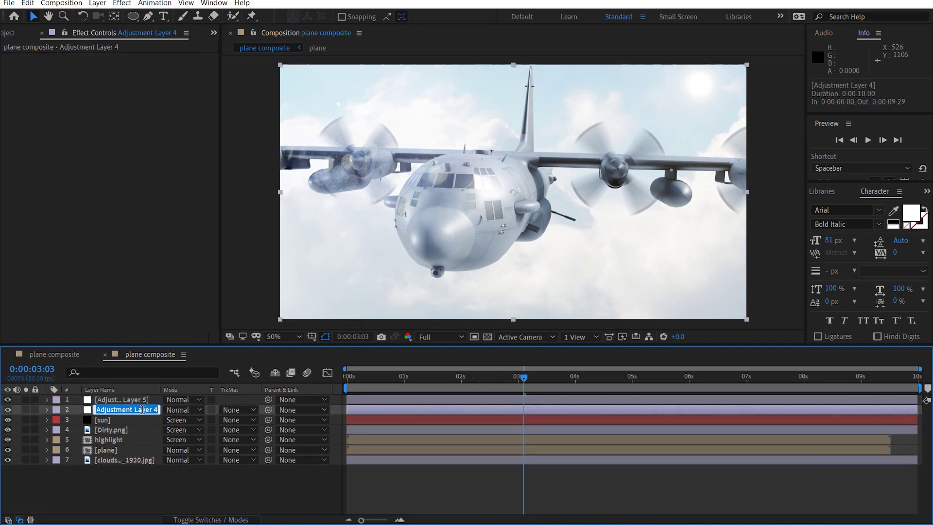
{"action": "left_click", "coordinate": [136, 491]}
Add another adjustment layer and rename one of them Vignette.
{"action": "key", "text": "ctrl+alt+y"}
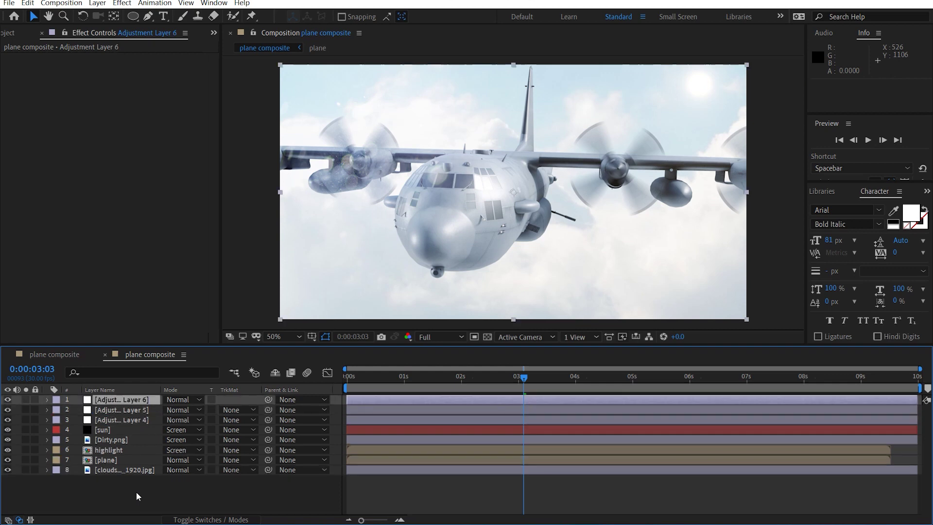
{"action": "left_click", "coordinate": [152, 426]}
{"action": "left_click", "coordinate": [153, 420]}
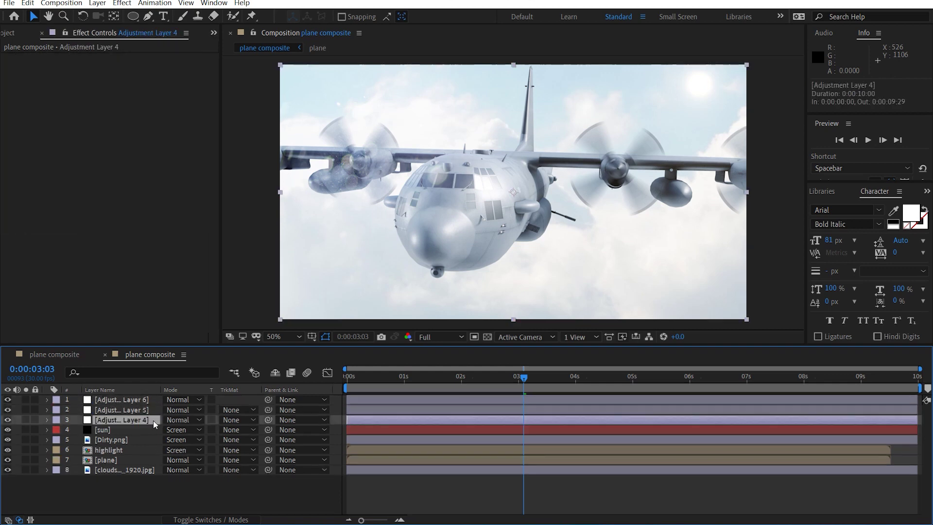
{"action": "key", "text": "Return"}
{"action": "type", "text": "Vig"}
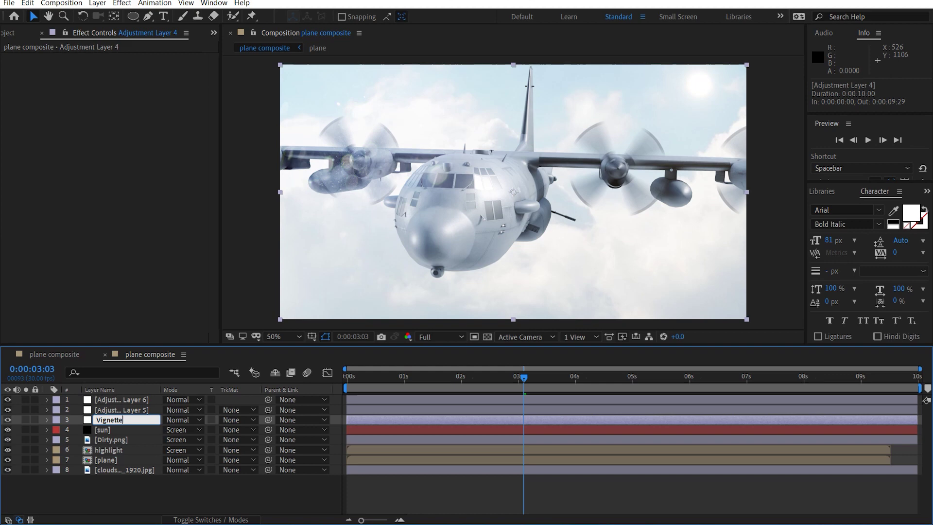
{"action": "type", "text": "nette"}
Rename the other adjustment layers CC and Camera blur, moving Camera blur below Vignette.
{"action": "left_click", "coordinate": [144, 411]}
{"action": "key", "text": "Return"}
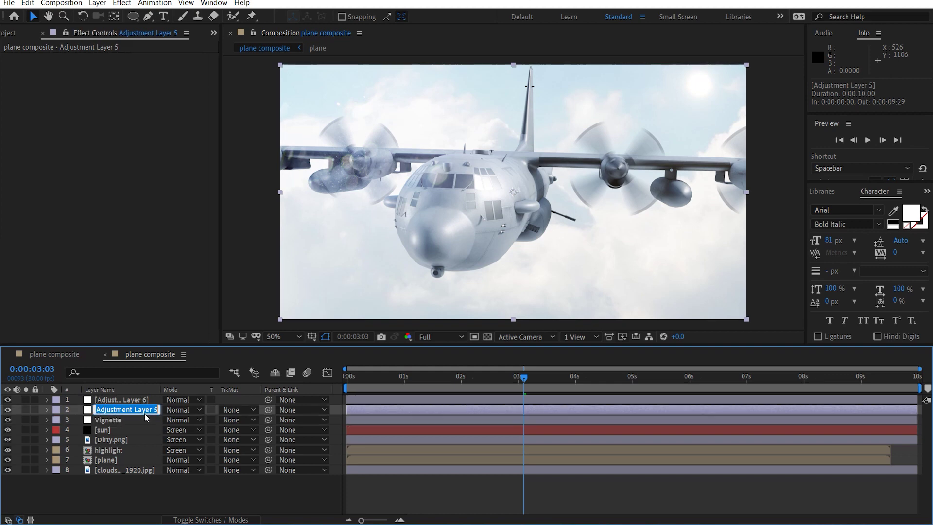
{"action": "type", "text": "CC"}
{"action": "left_click", "coordinate": [146, 400]}
{"action": "key", "text": "Return"}
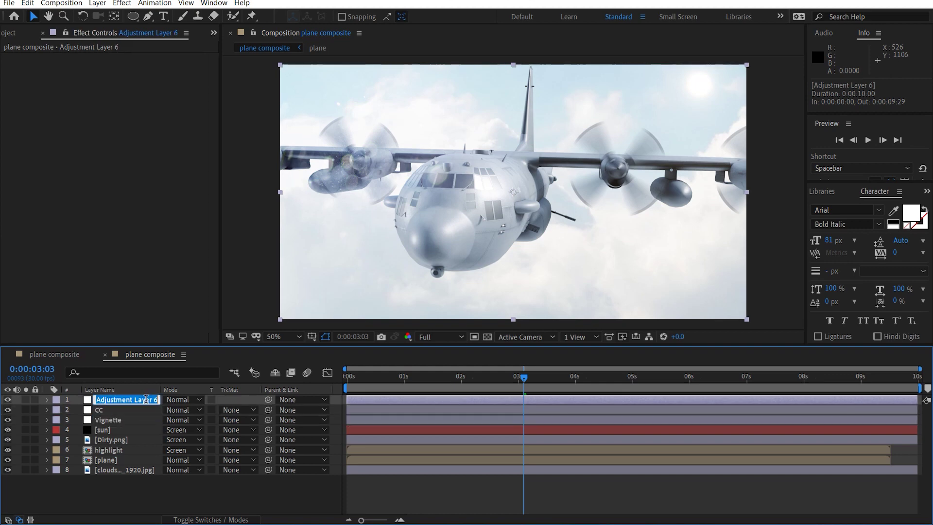
{"action": "type", "text": "Camera blur"}
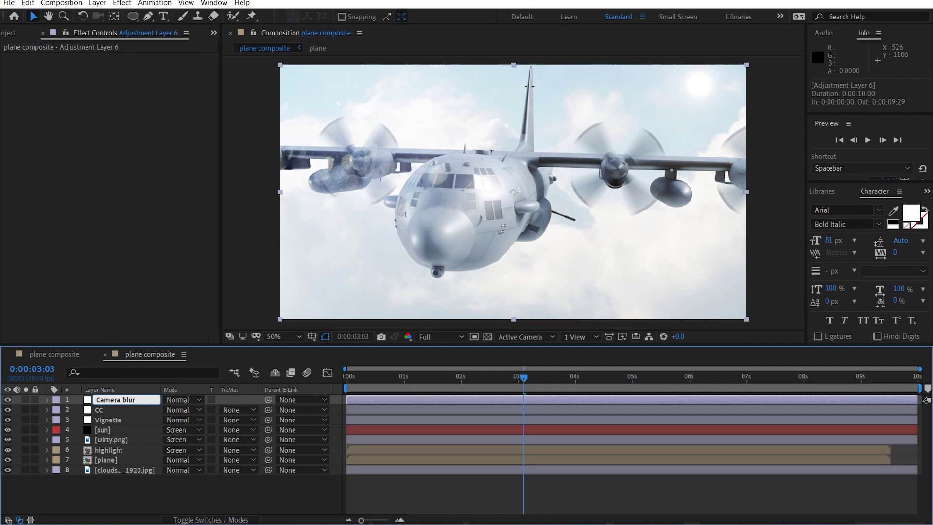
{"action": "left_click", "coordinate": [127, 495]}
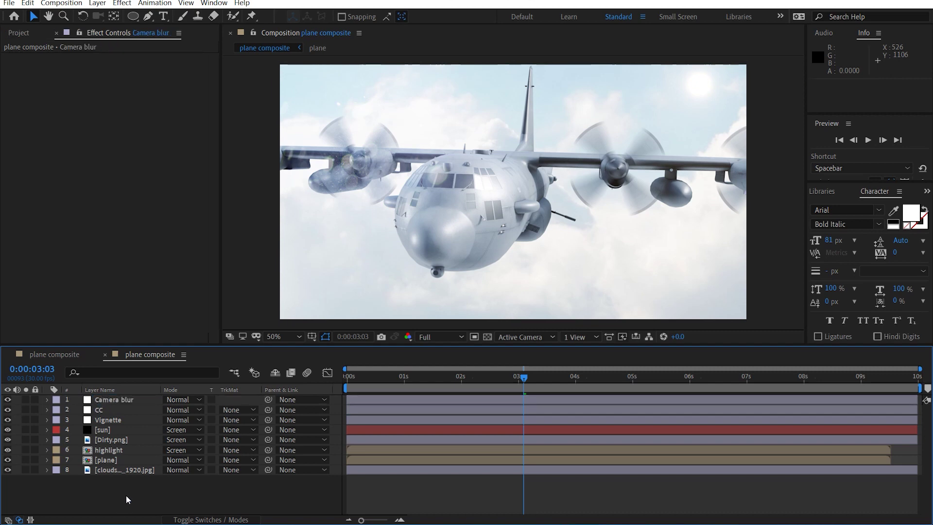
{"action": "left_click_drag", "start_coordinate": [118, 399], "coordinate": [121, 426]}
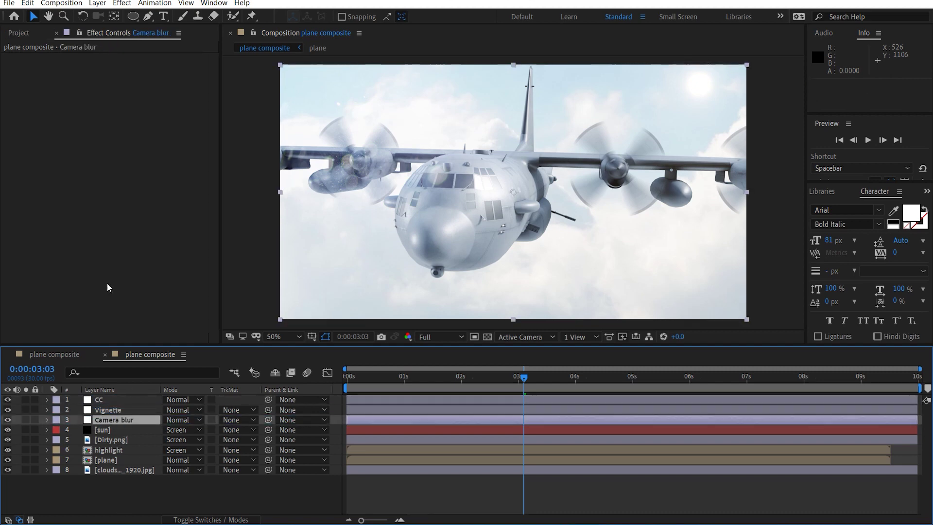
{"action": "key", "text": "ctrl+space"}
Apply Camera Lens Blur to the Camera blur layer with a Blur Radius of 7.
{"action": "type", "text": "camer"}
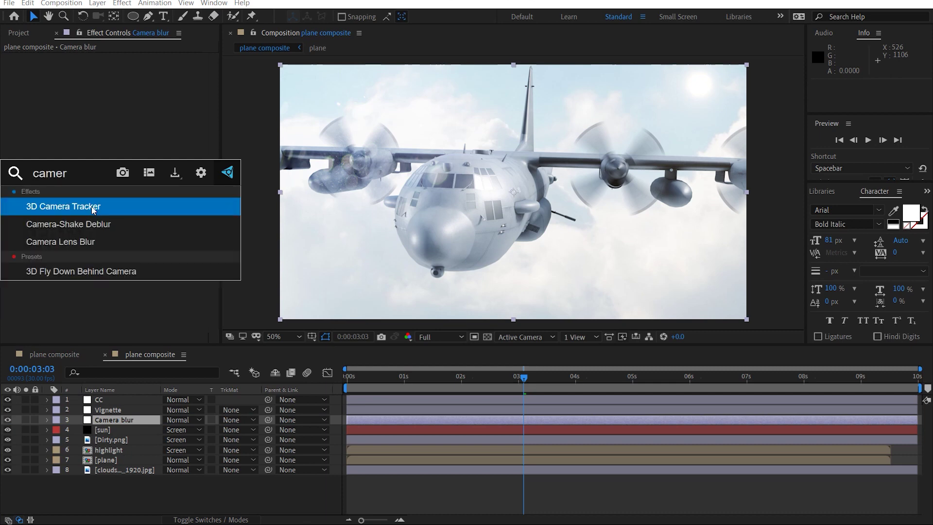
{"action": "key", "text": "Down"}
{"action": "key", "text": "Down"}
{"action": "key", "text": "Return"}
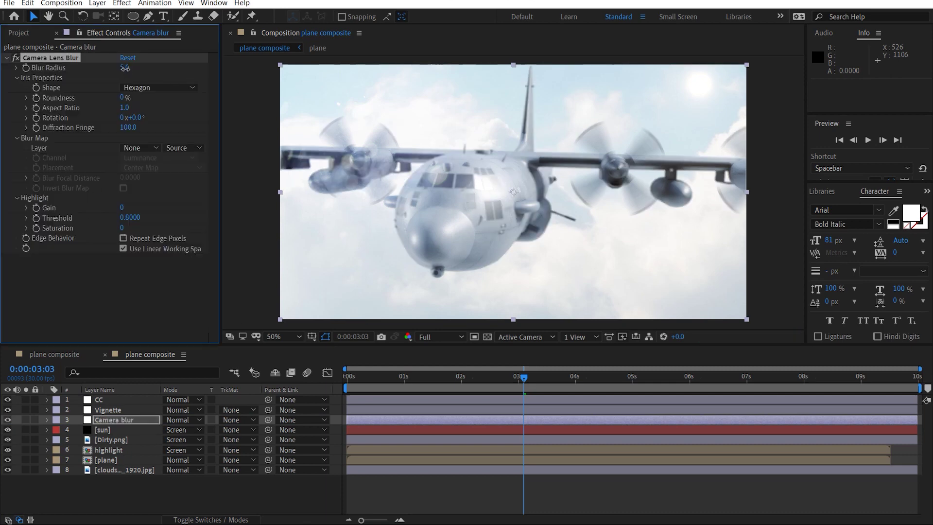
{"action": "left_click", "coordinate": [125, 68]}
{"action": "key", "text": "Return"}
Draw an ellipse mask positioned over the plane's nose.
{"action": "left_click", "coordinate": [133, 16]}
{"action": "left_click_drag", "start_coordinate": [407, 156], "coordinate": [554, 283]}
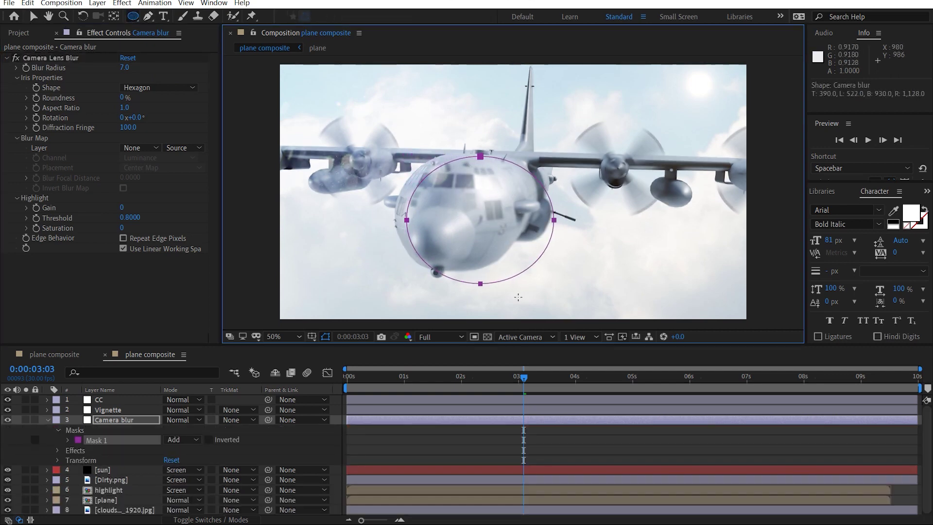
{"action": "key", "text": "v"}
{"action": "double_click", "coordinate": [522, 276]}
{"action": "left_click_drag", "start_coordinate": [512, 249], "coordinate": [491, 240]}
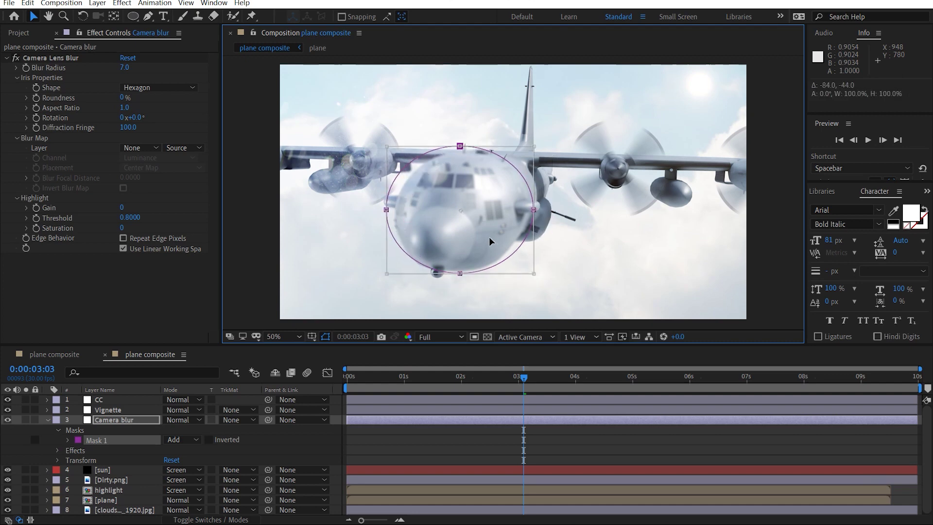
Set the mask to Subtract with a Mask Feather of 100 pixels.
{"action": "left_click", "coordinate": [182, 439]}
{"action": "left_click", "coordinate": [229, 383]}
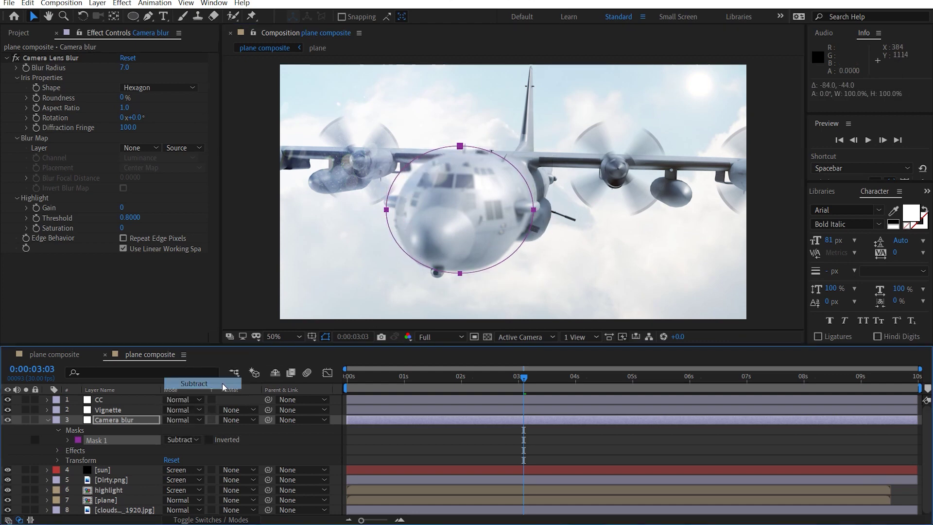
{"action": "key", "text": "f"}
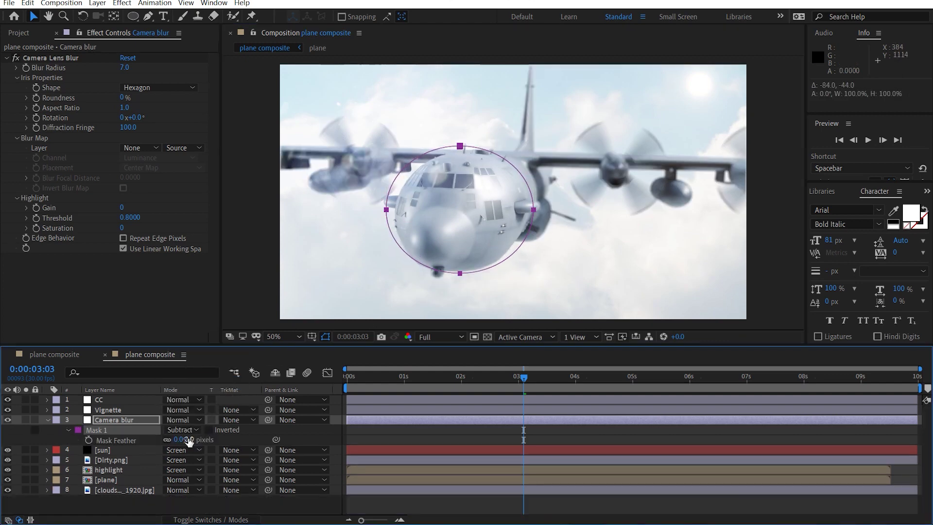
{"action": "left_click_drag", "start_coordinate": [189, 440], "coordinate": [320, 434]}
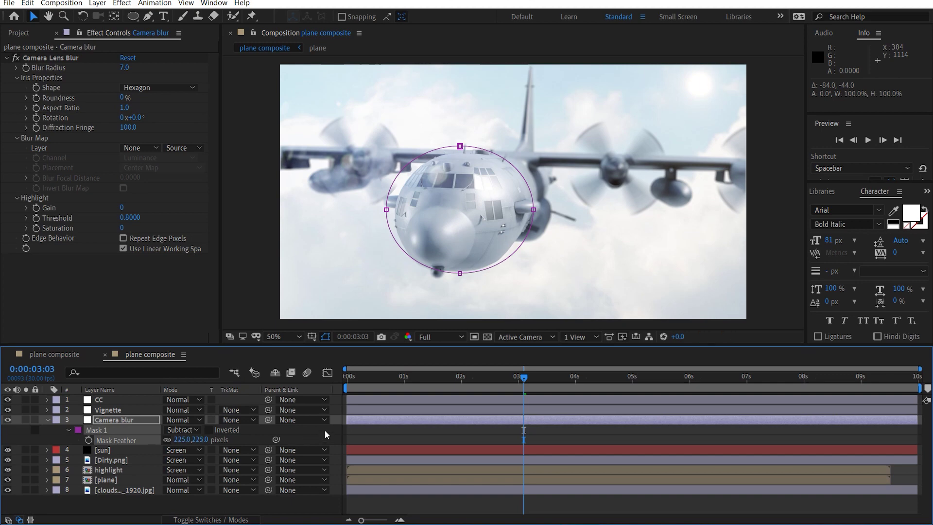
{"action": "left_click", "coordinate": [200, 440]}
{"action": "key", "text": "Return"}
Apply Curves to the Vignette layer and pull it down to darken the image.
{"action": "left_click", "coordinate": [47, 420]}
{"action": "left_click", "coordinate": [99, 411]}
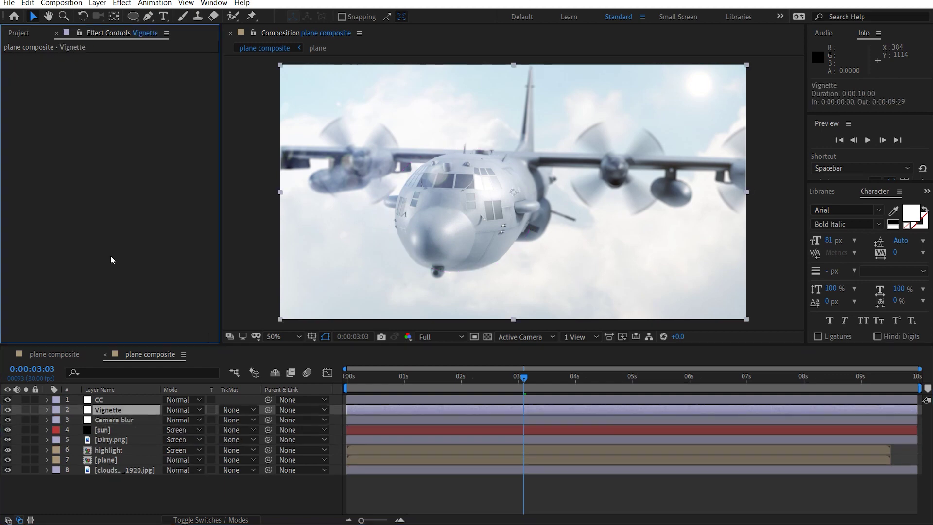
{"action": "key", "text": "ctrl+space"}
{"action": "key", "text": "Return"}
{"action": "left_click_drag", "start_coordinate": [111, 221], "coordinate": [107, 203]}
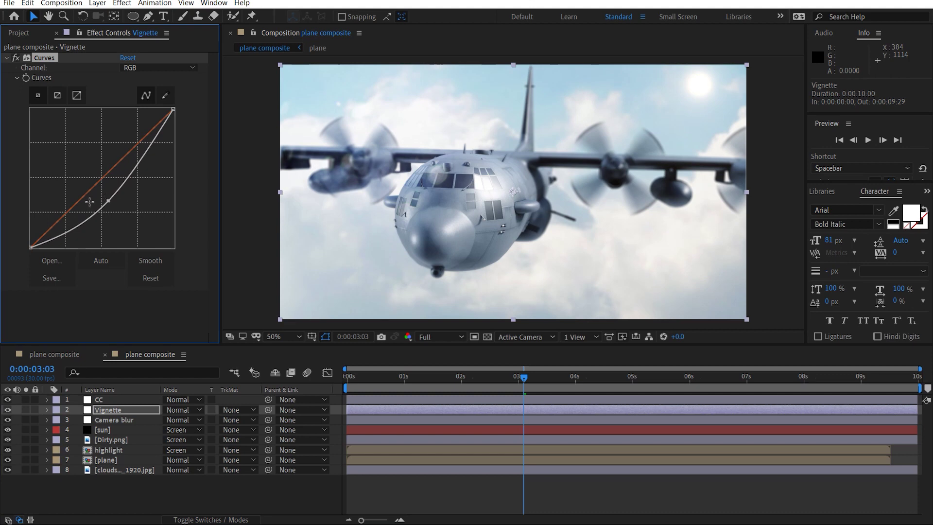
Add a full-frame ellipse mask set to Subtract and feathered 206 pixels.
{"action": "left_click", "coordinate": [132, 16]}
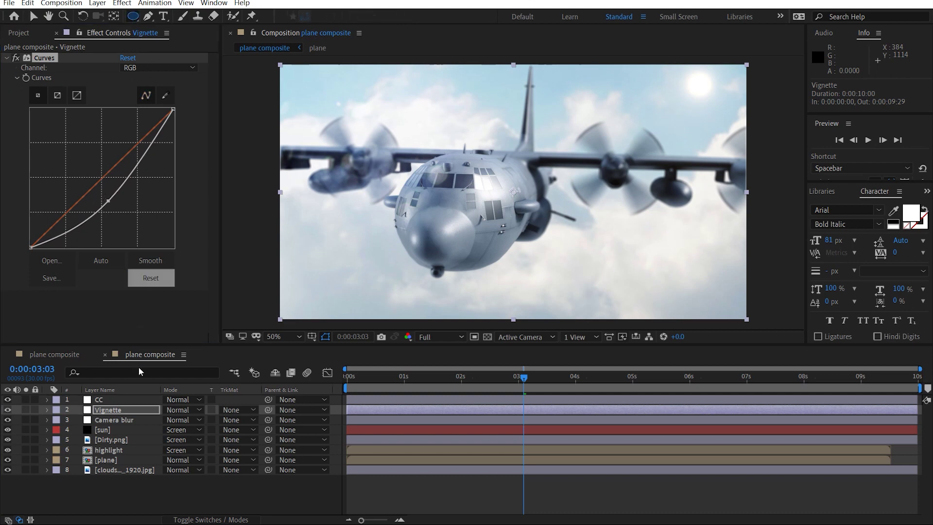
{"action": "double_click", "coordinate": [133, 16]}
{"action": "key", "text": "v"}
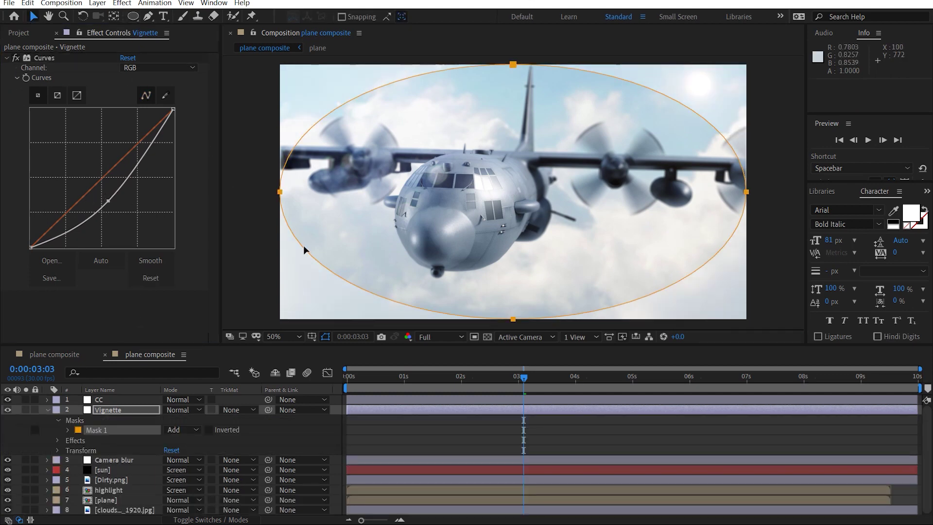
{"action": "left_click", "coordinate": [182, 429]}
{"action": "left_click", "coordinate": [197, 464]}
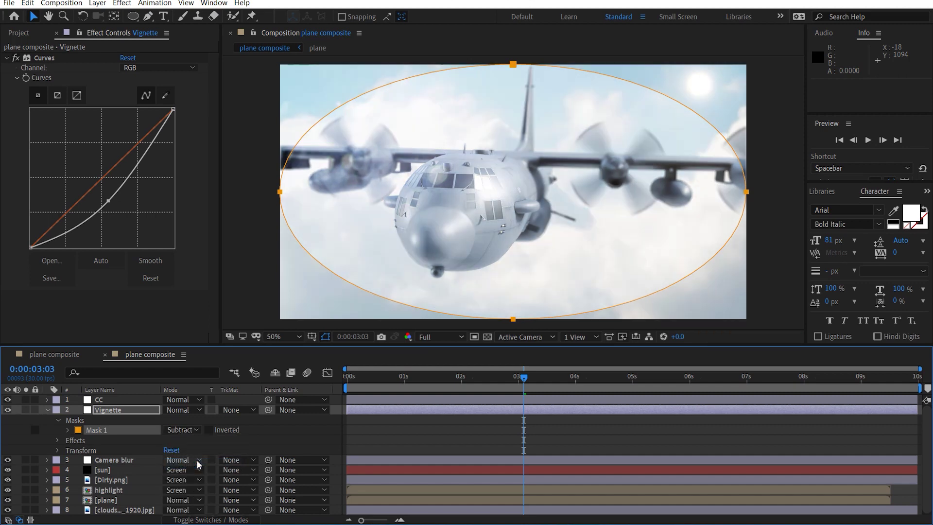
{"action": "key", "text": "f"}
{"action": "left_click_drag", "start_coordinate": [189, 432], "coordinate": [298, 417]}
Add a Tint effect to the CC layer with Amount to Tint at 30%.
{"action": "left_click", "coordinate": [107, 402]}
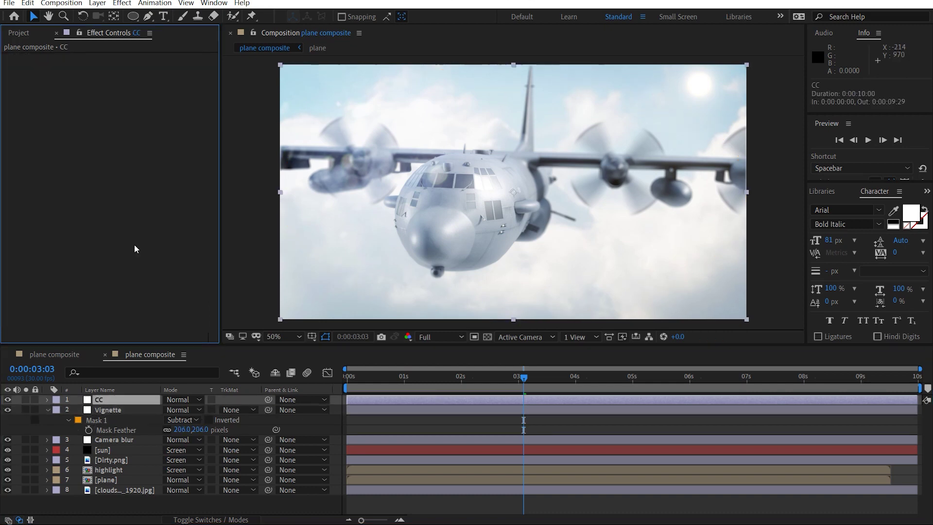
{"action": "key", "text": "ctrl+space"}
{"action": "key", "text": "2"}
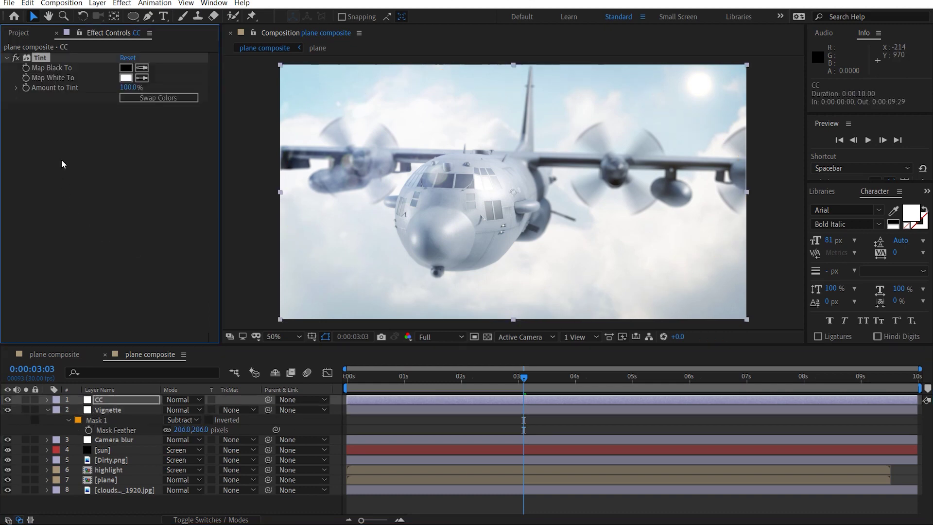
{"action": "left_click", "coordinate": [130, 88]}
{"action": "key", "text": "Return"}
Add Glow to the CC layer with low intensity, threshold 87.1% and radius 197.
{"action": "key", "text": "ctrl+space"}
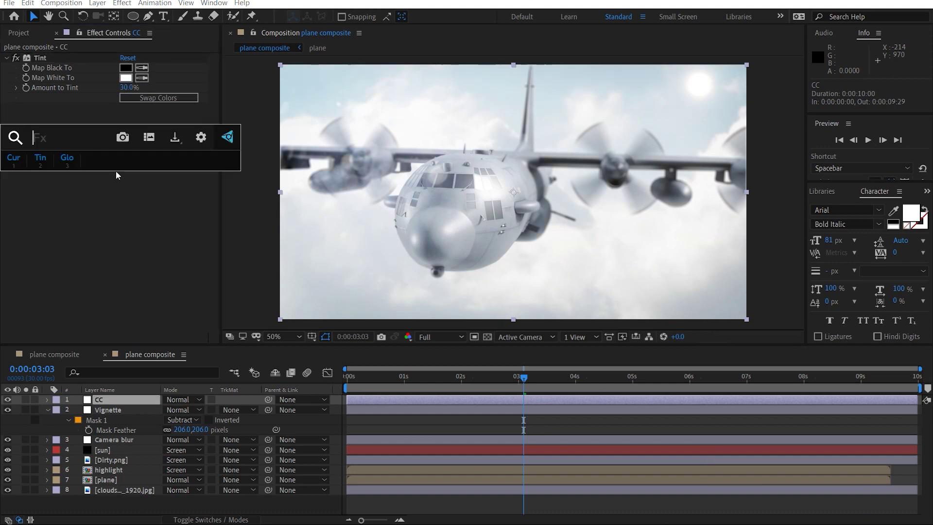
{"action": "key", "text": "3"}
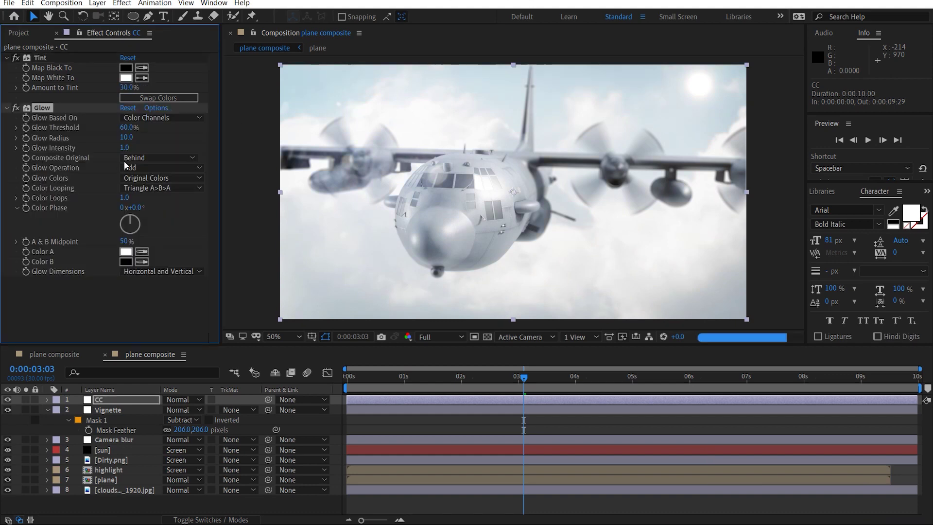
{"action": "left_click", "coordinate": [124, 147]}
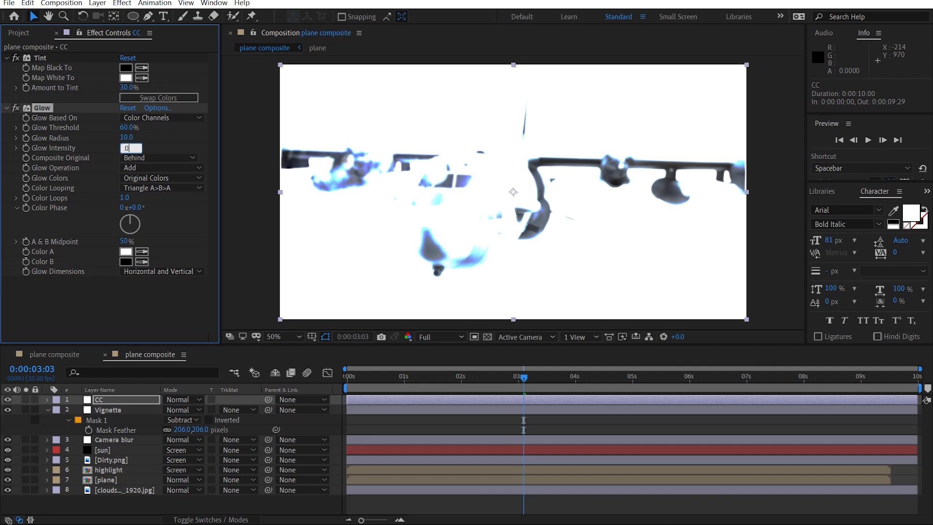
{"action": "type", "text": ".05"}
{"action": "key", "text": "Return"}
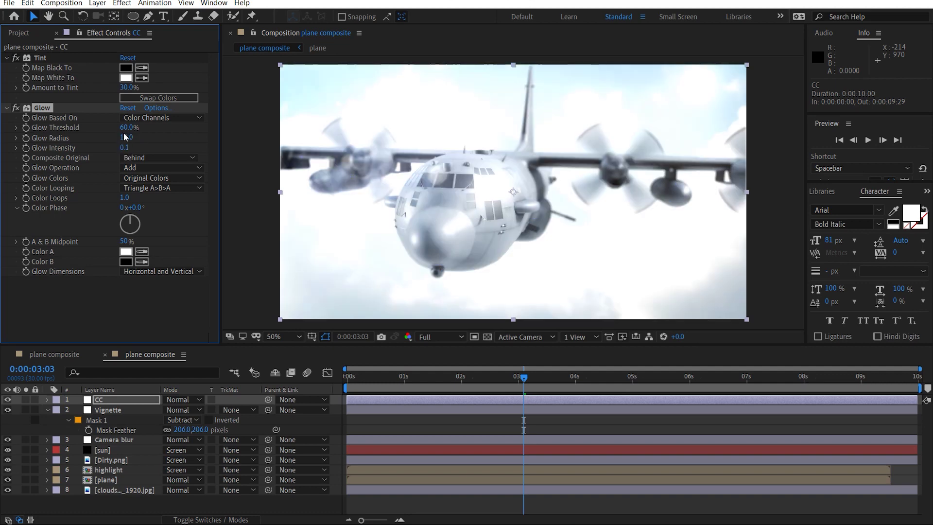
{"action": "left_click_drag", "start_coordinate": [110, 127], "coordinate": [217, 135]}
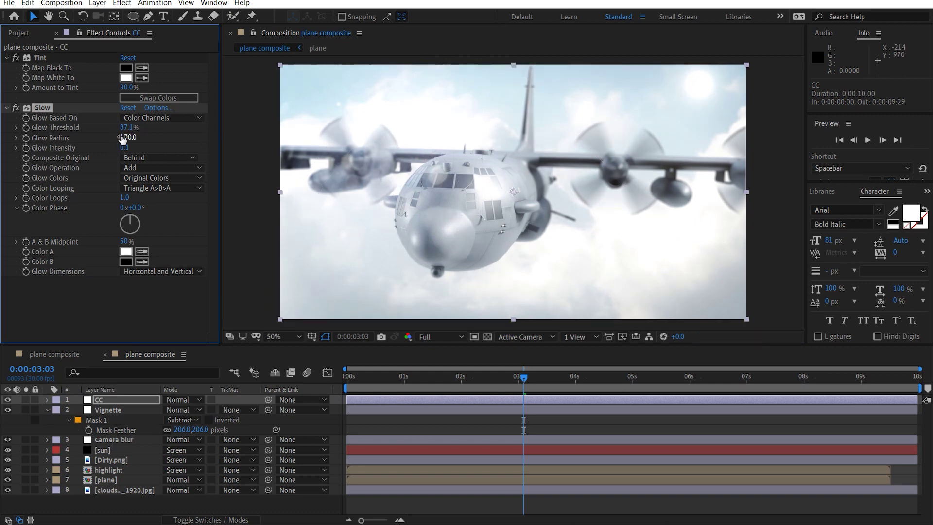
{"action": "left_click_drag", "start_coordinate": [127, 138], "coordinate": [134, 130]}
{"action": "left_click", "coordinate": [7, 108]}
{"action": "key", "text": "ctrl+space"}
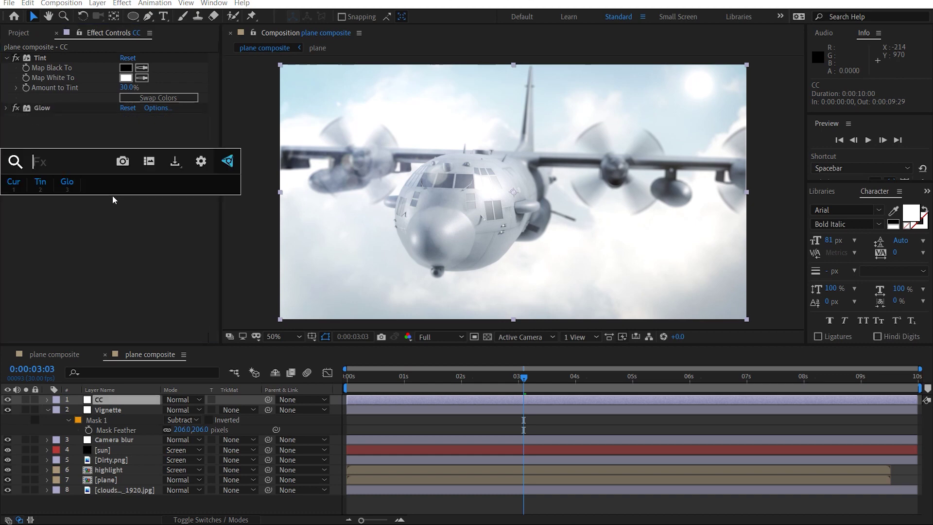
Apply Unsharp Mask to the CC layer via the 'unsh' search.
{"action": "type", "text": "unsh"}
{"action": "key", "text": "Return"}
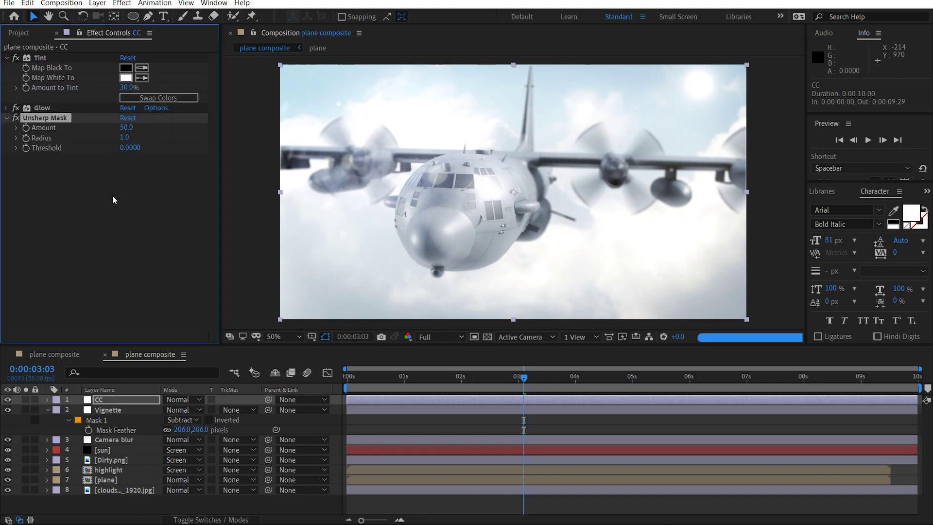
{"action": "left_click", "coordinate": [113, 195]}
Add Curves to CC and shape the master curve into an S-curve with darker midtones.
{"action": "key", "text": "ctrl+space"}
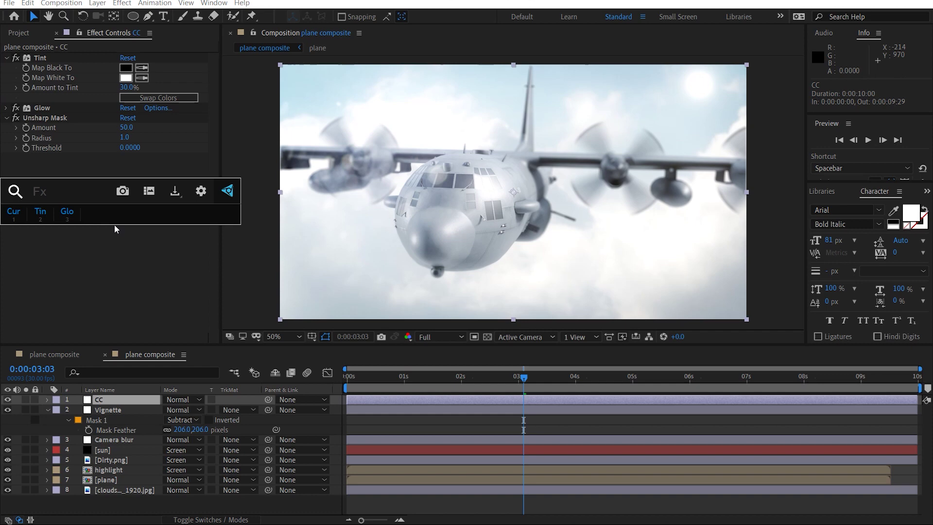
{"action": "key", "text": "1"}
{"action": "left_click_drag", "start_coordinate": [75, 257], "coordinate": [65, 281]}
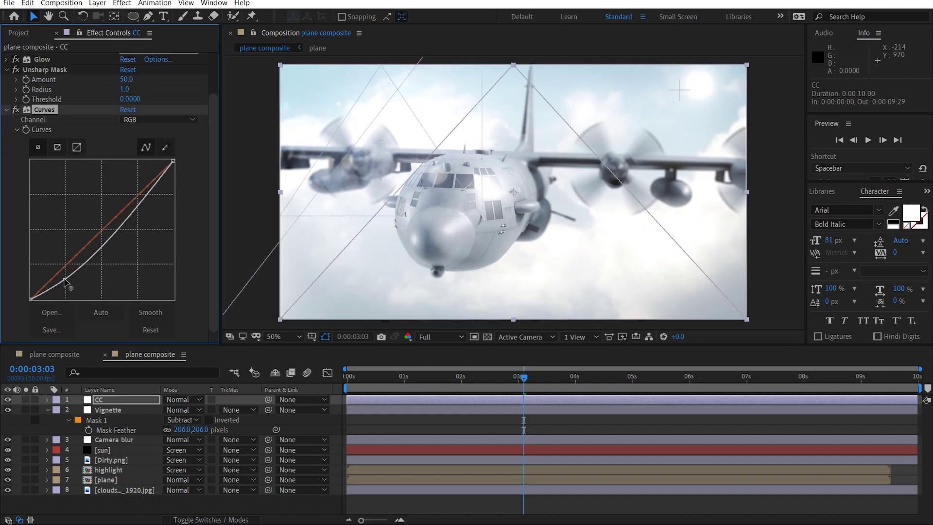
{"action": "left_click_drag", "start_coordinate": [99, 244], "coordinate": [111, 228]}
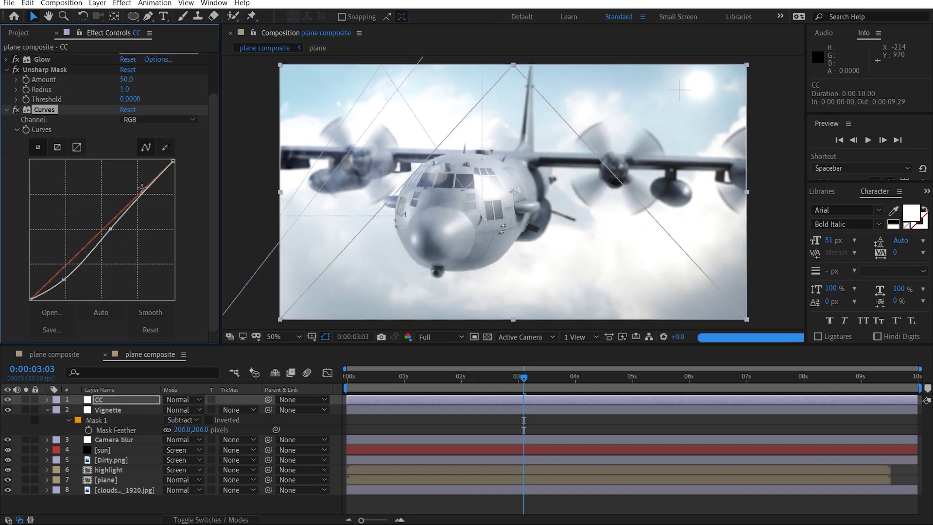
{"action": "left_click_drag", "start_coordinate": [146, 184], "coordinate": [150, 182]}
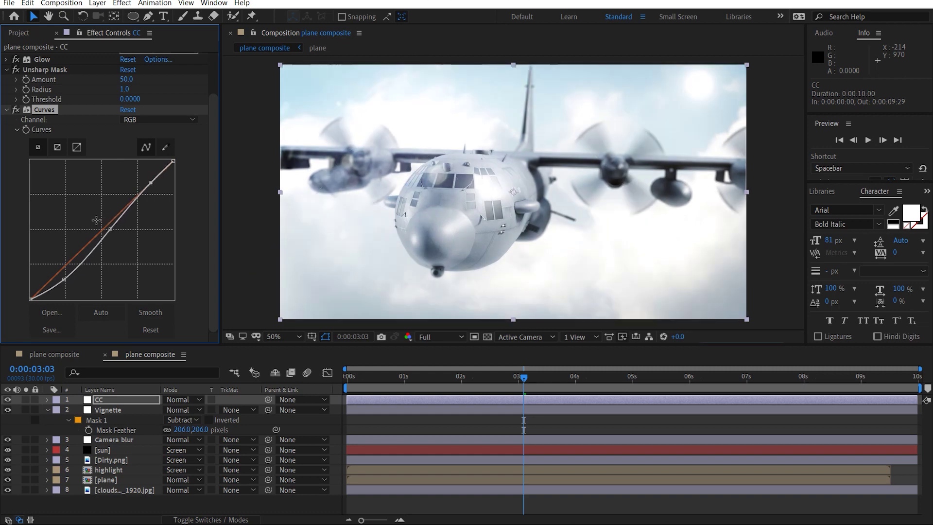
{"action": "left_click_drag", "start_coordinate": [109, 228], "coordinate": [112, 236]}
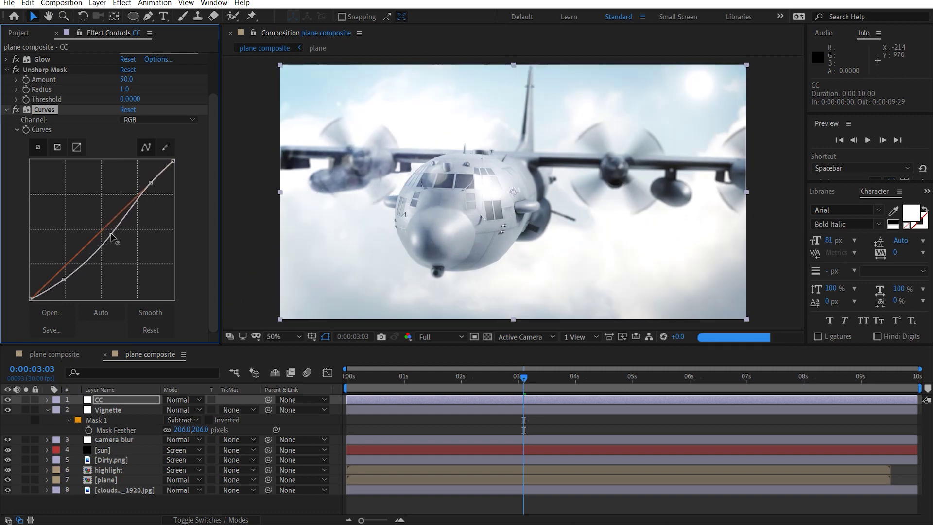
Pull the red channel curve's middle slightly down, undoing a trial blue-channel point.
{"action": "left_click", "coordinate": [125, 119]}
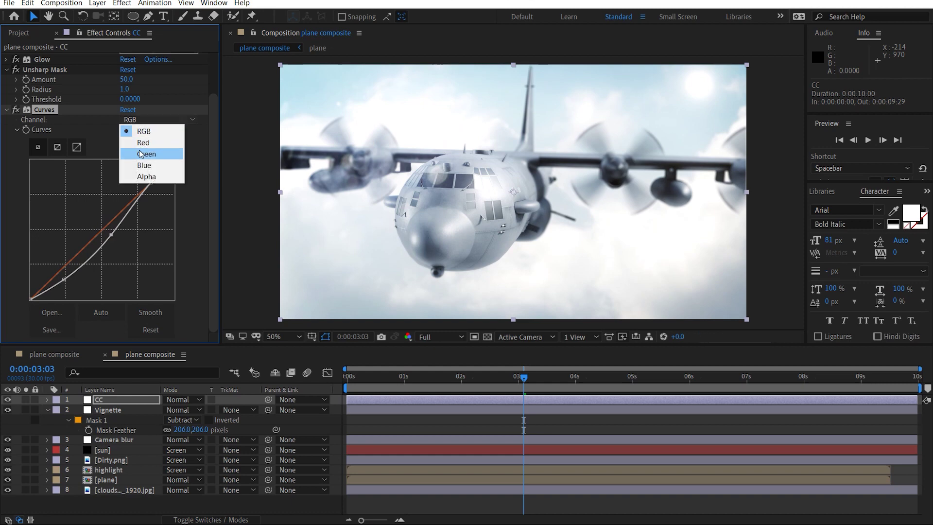
{"action": "left_click", "coordinate": [144, 143]}
{"action": "left_click_drag", "start_coordinate": [101, 230], "coordinate": [103, 235]}
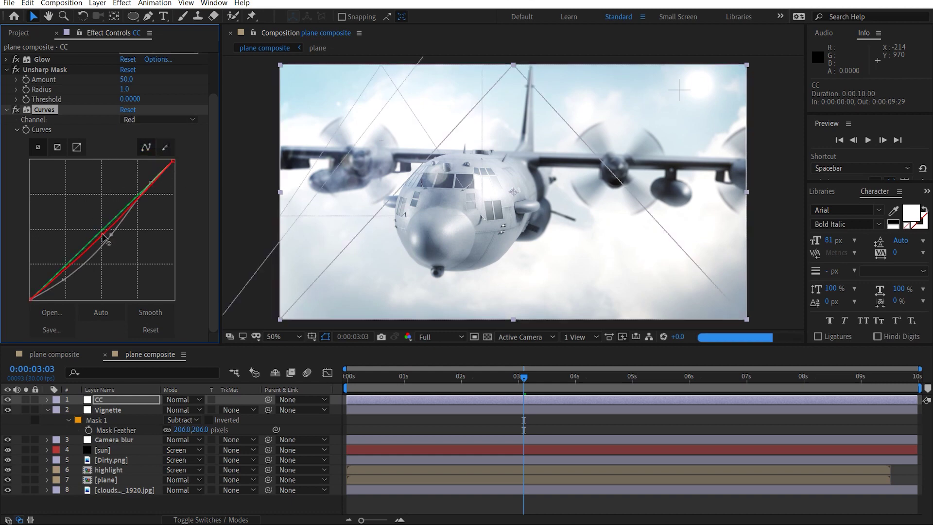
{"action": "left_click", "coordinate": [135, 119]}
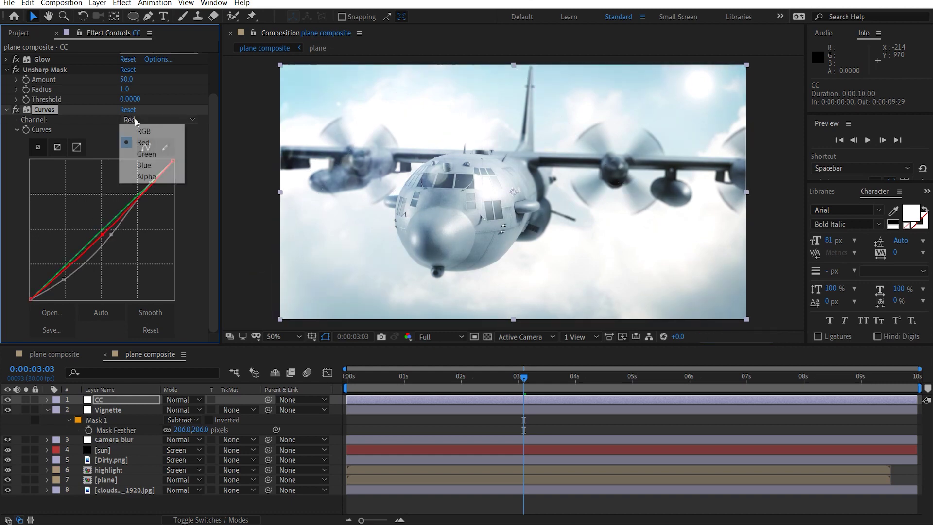
{"action": "left_click", "coordinate": [141, 166]}
{"action": "left_click", "coordinate": [91, 234]}
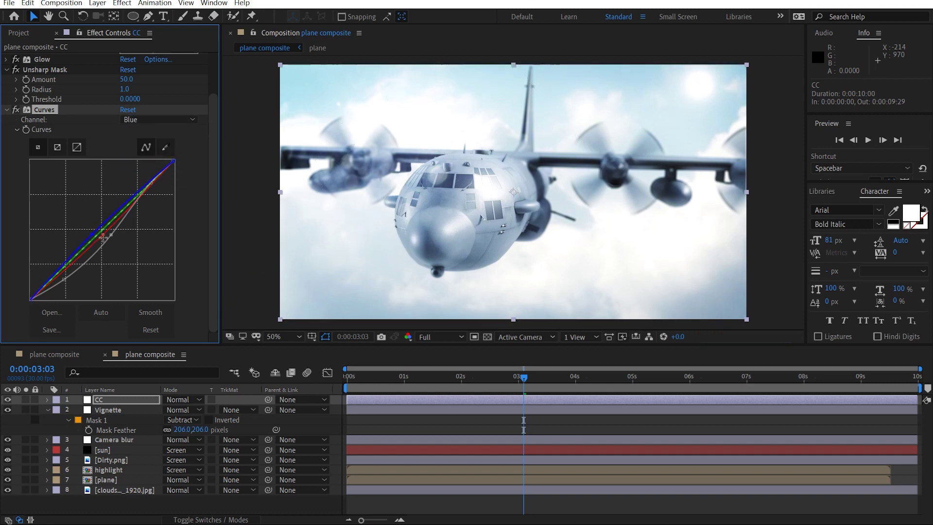
{"action": "key", "text": "ctrl+z"}
{"action": "key", "text": "ctrl+z"}
{"action": "left_click", "coordinate": [6, 111]}
Apply Noise to the CC layer with Amount of Noise set to 3.0%.
{"action": "key", "text": "ctrl+space"}
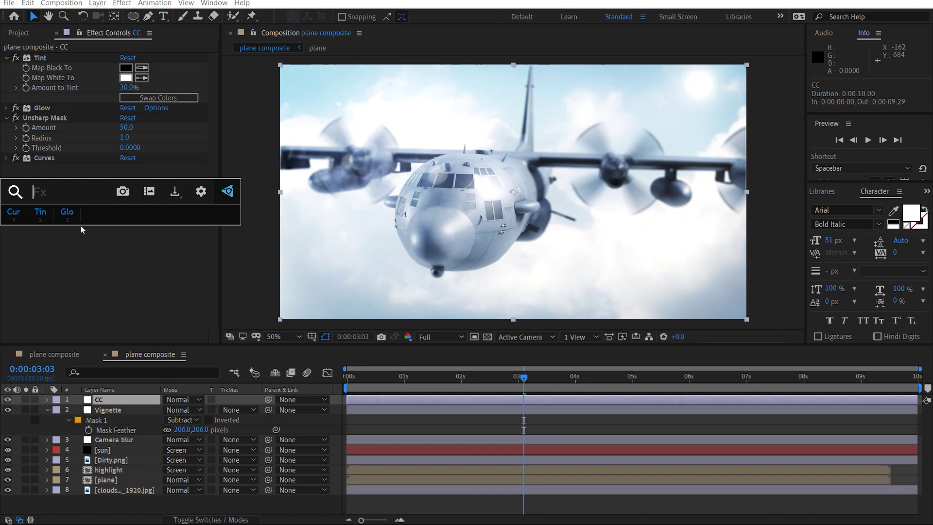
{"action": "type", "text": "noi"}
{"action": "key", "text": "Down"}
{"action": "key", "text": "Return"}
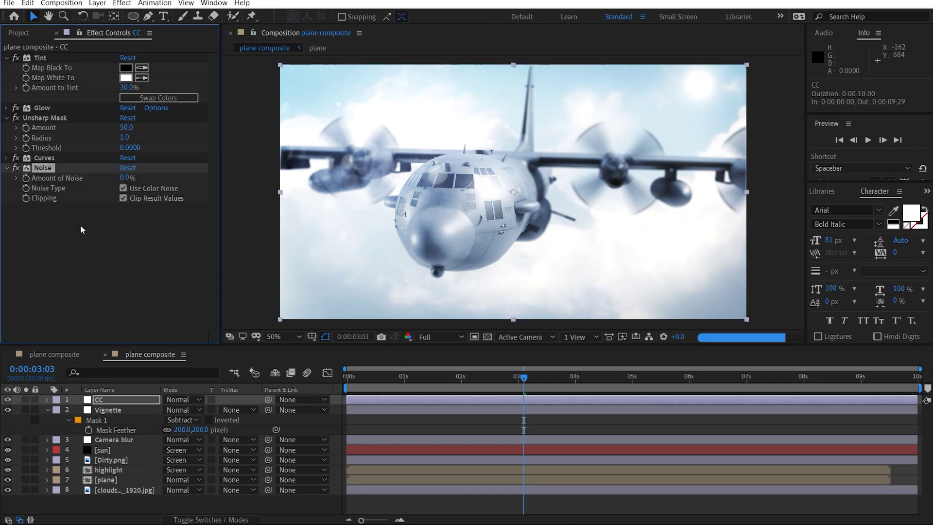
{"action": "left_click", "coordinate": [128, 176]}
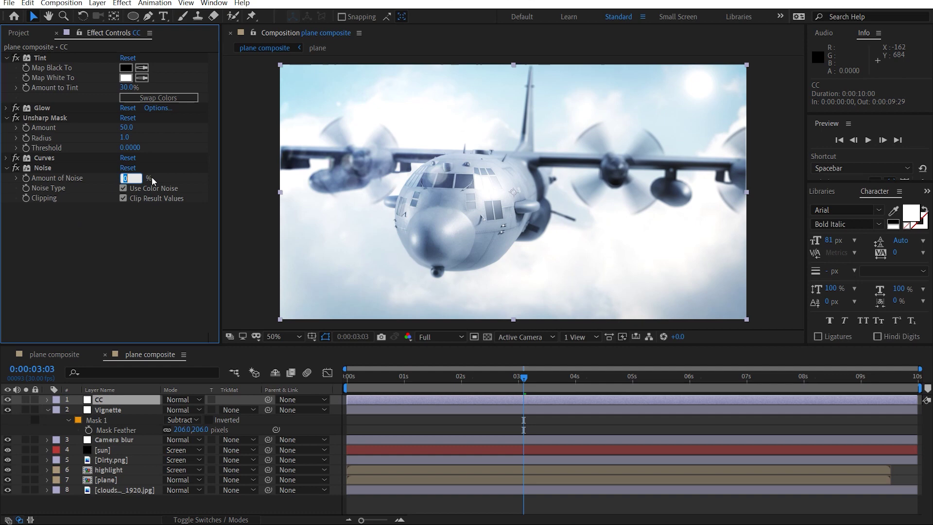
{"action": "key", "text": "Return"}
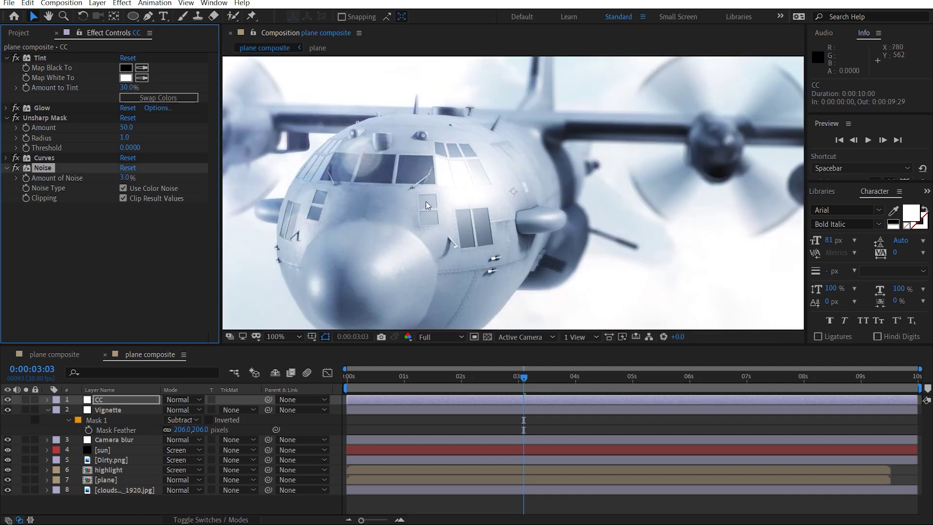
{"action": "scroll", "coordinate": [425, 201], "scroll_direction": "up", "scroll_amount": 2}
{"action": "scroll", "coordinate": [426, 201], "scroll_direction": "down", "scroll_amount": 2}
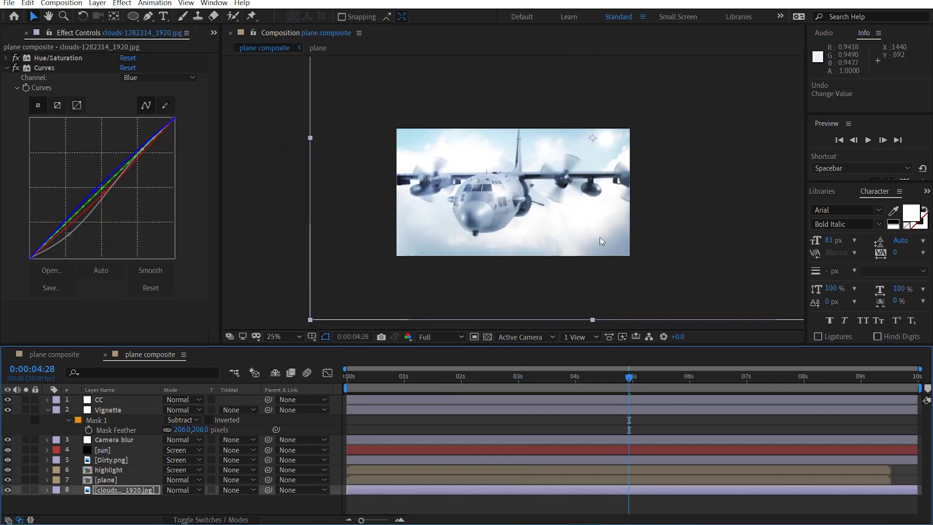
Reposition the clouds background in the viewer and scale it to 336%.
{"action": "left_click", "coordinate": [104, 491]}
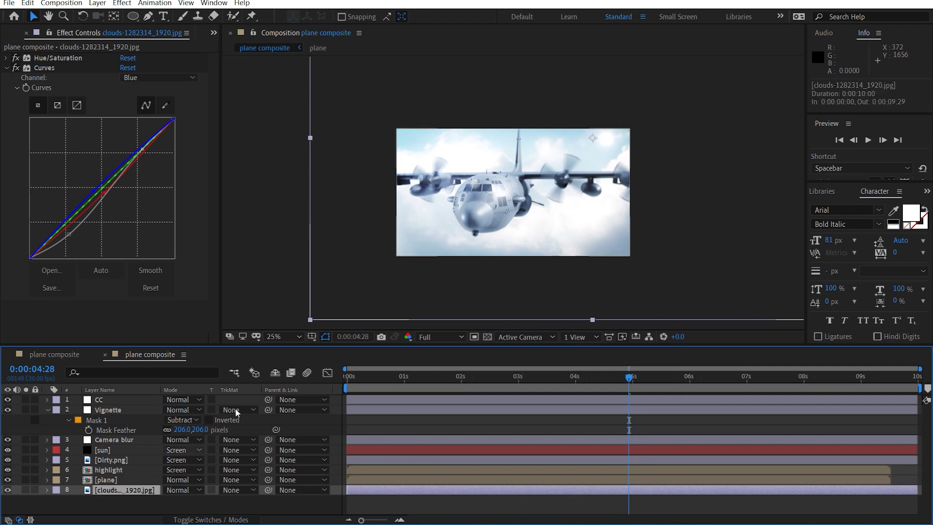
{"action": "left_click", "coordinate": [655, 231]}
{"action": "left_click_drag", "start_coordinate": [655, 232], "coordinate": [574, 251]}
{"action": "key", "text": "ctrl+z"}
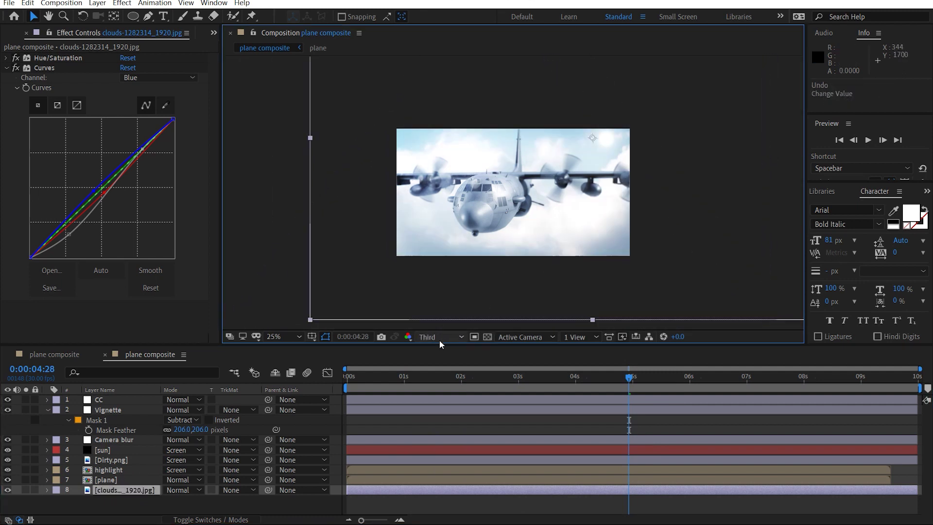
{"action": "mouse_move", "coordinate": [495, 260]}
{"action": "left_mouse_down"}
{"action": "mouse_move", "coordinate": [562, 260]}
{"action": "mouse_move", "coordinate": [554, 233]}
{"action": "mouse_move", "coordinate": [512, 248]}
{"action": "mouse_move", "coordinate": [496, 272]}
{"action": "mouse_move", "coordinate": [426, 275]}
{"action": "mouse_move", "coordinate": [466, 265]}
{"action": "mouse_move", "coordinate": [505, 273]}
{"action": "mouse_move", "coordinate": [492, 276]}
{"action": "left_mouse_up"}
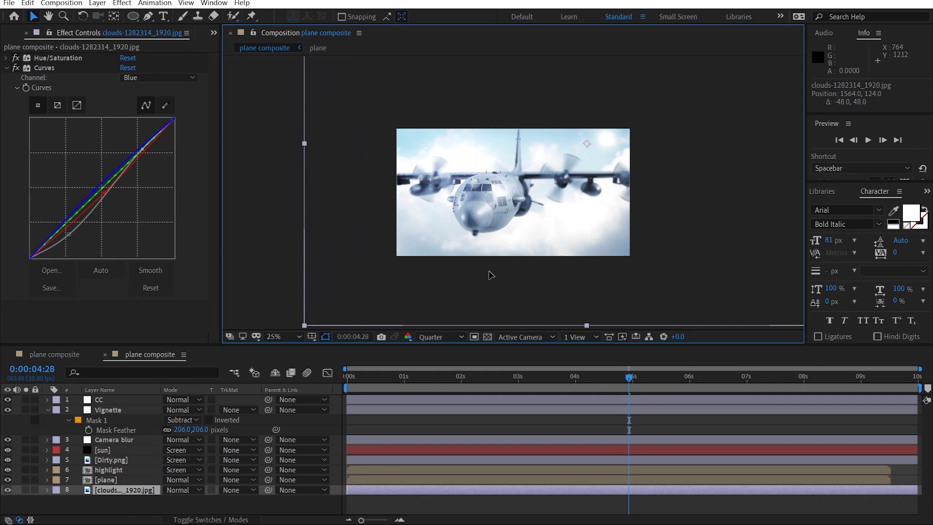
{"action": "key", "text": "s"}
{"action": "left_click_drag", "start_coordinate": [187, 500], "coordinate": [198, 500]}
{"action": "left_click_drag", "start_coordinate": [510, 240], "coordinate": [550, 230]}
{"action": "key", "text": "period"}
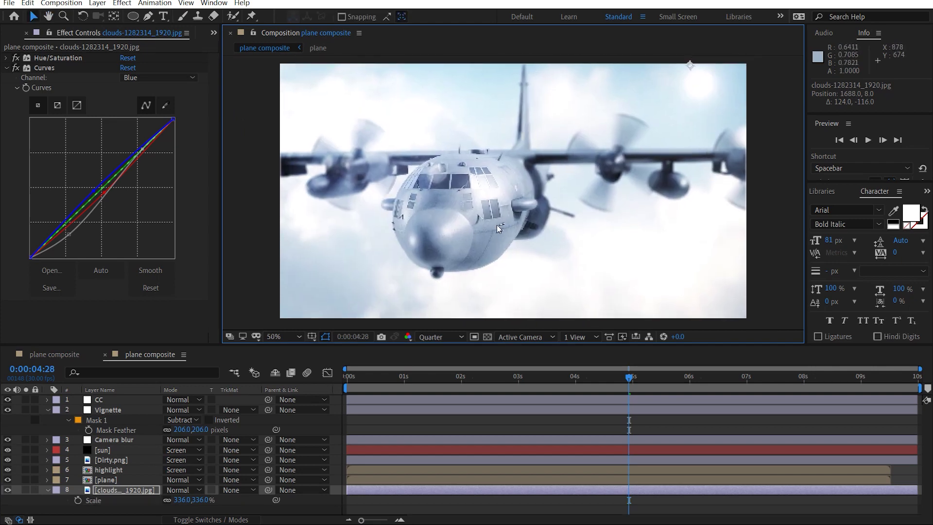
{"action": "key", "text": "comma"}
{"action": "key", "text": "period"}
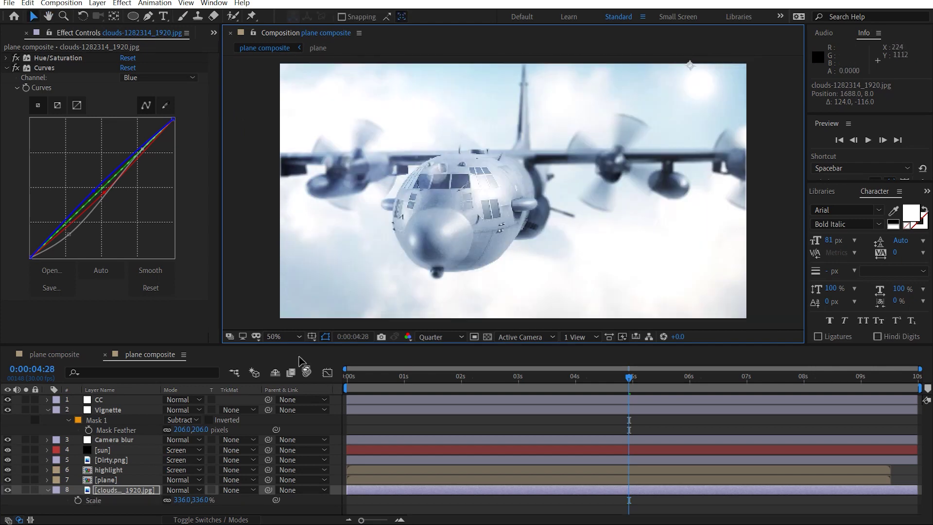
Add a point and reshape the red curve in the plane layer's Curves.
{"action": "left_click", "coordinate": [108, 480]}
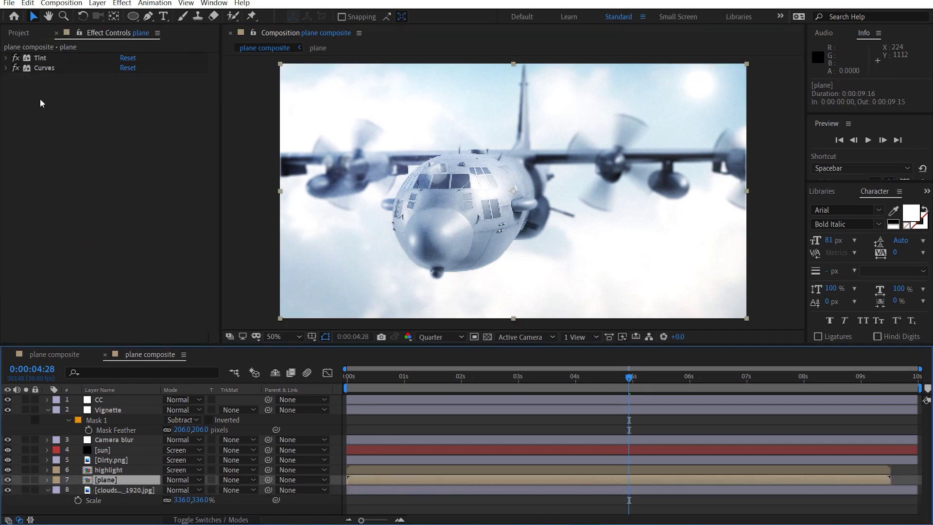
{"action": "left_click", "coordinate": [6, 69]}
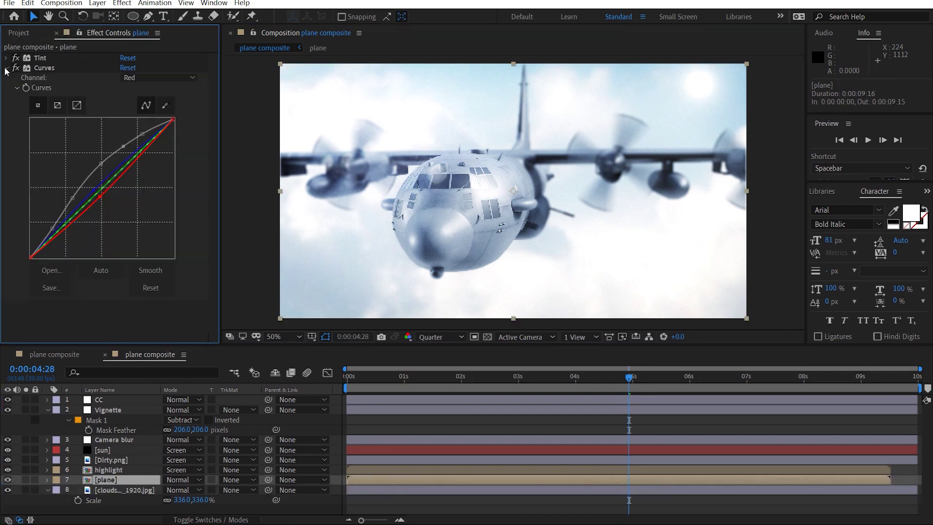
{"action": "left_click", "coordinate": [100, 198]}
{"action": "left_click", "coordinate": [96, 196]}
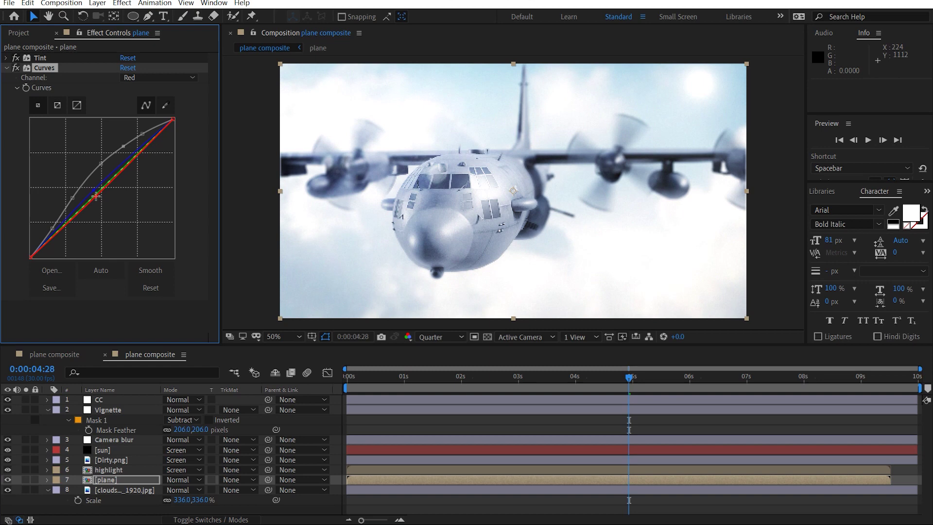
{"action": "left_click_drag", "start_coordinate": [96, 197], "coordinate": [97, 197]}
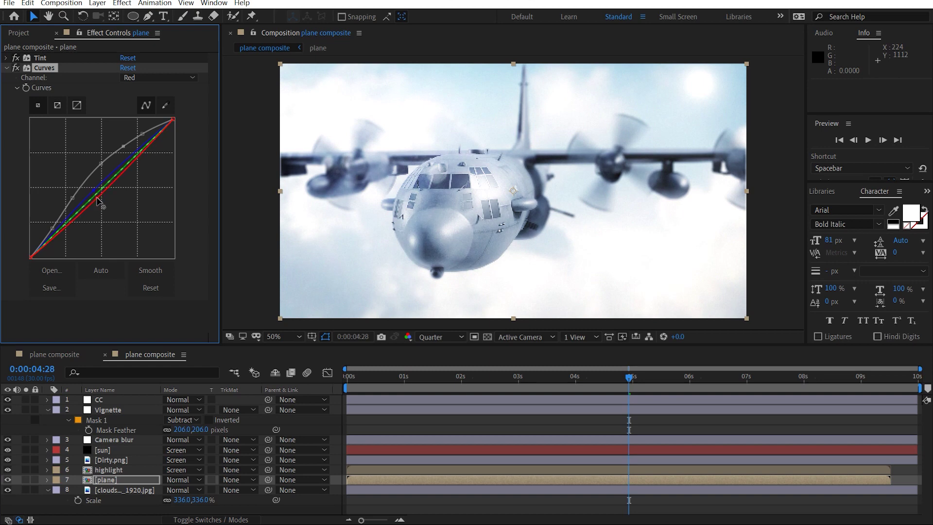
Set preview resolution to Half and the work area to 0:00:02:01–0:00:05:29.
{"action": "left_click", "coordinate": [426, 338]}
{"action": "left_click", "coordinate": [441, 378]}
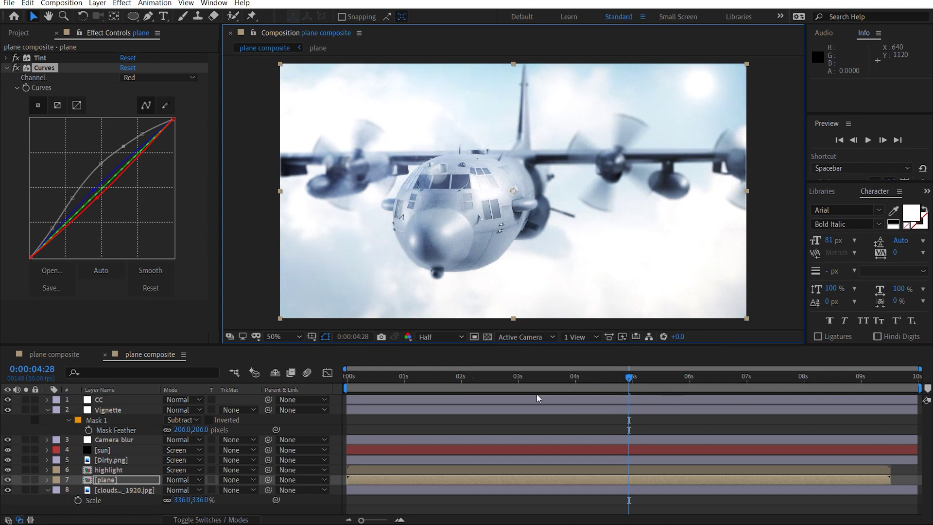
{"action": "left_click", "coordinate": [464, 382]}
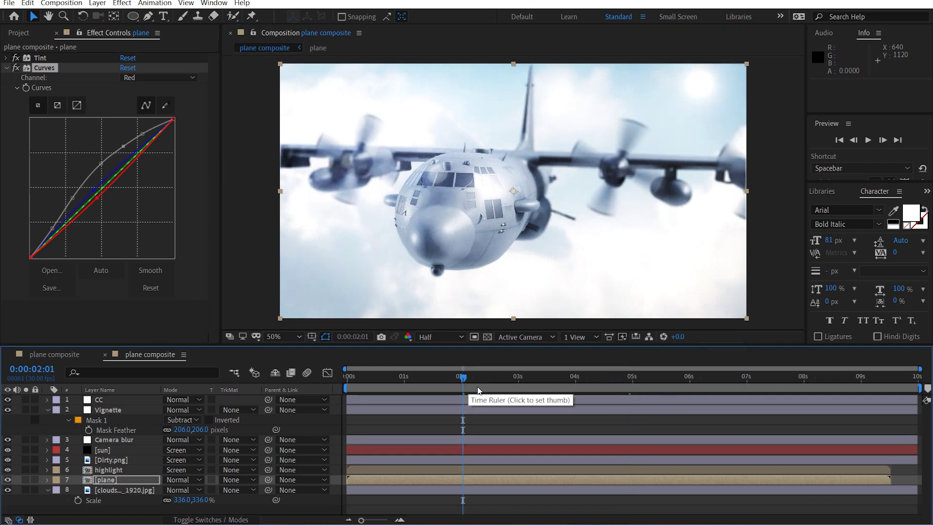
{"action": "key", "text": "b"}
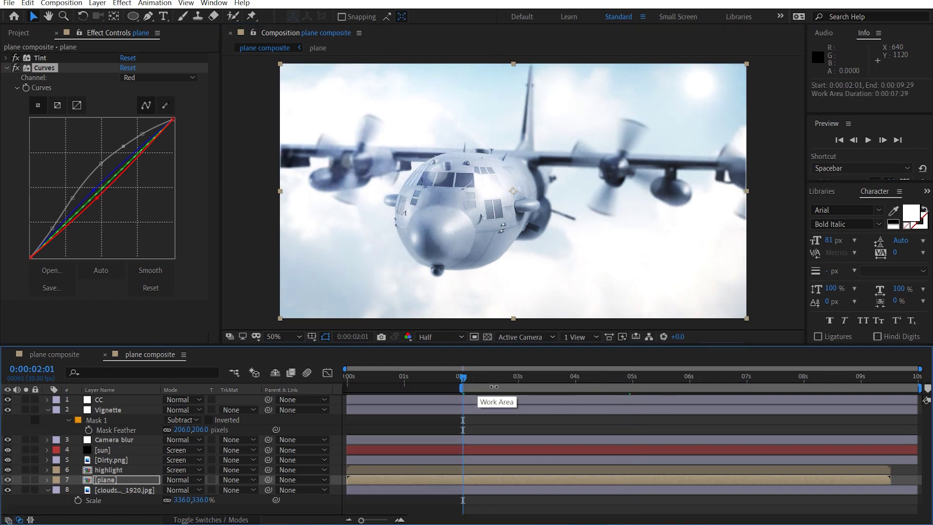
{"action": "left_click", "coordinate": [689, 379]}
{"action": "key", "text": "n"}
Preview the work area from its start, then park the playhead at 0:00:04:13.
{"action": "left_click_drag", "start_coordinate": [689, 378], "coordinate": [469, 378]}
{"action": "key", "text": "space"}
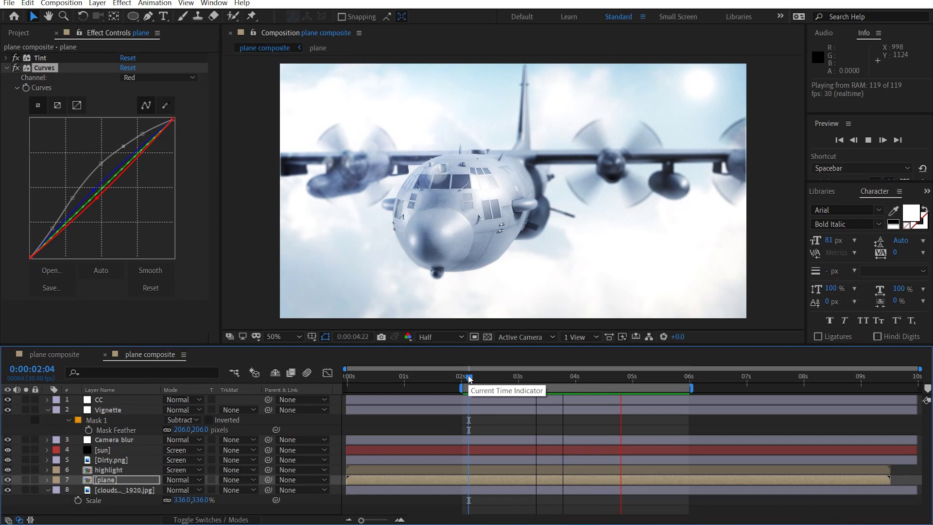
{"action": "key", "text": "space"}
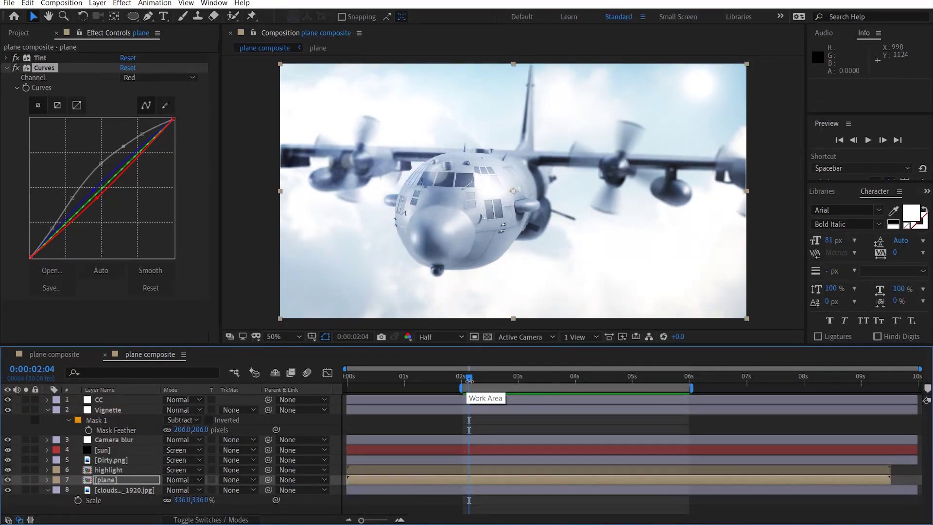
{"action": "left_click_drag", "start_coordinate": [470, 378], "coordinate": [604, 388]}
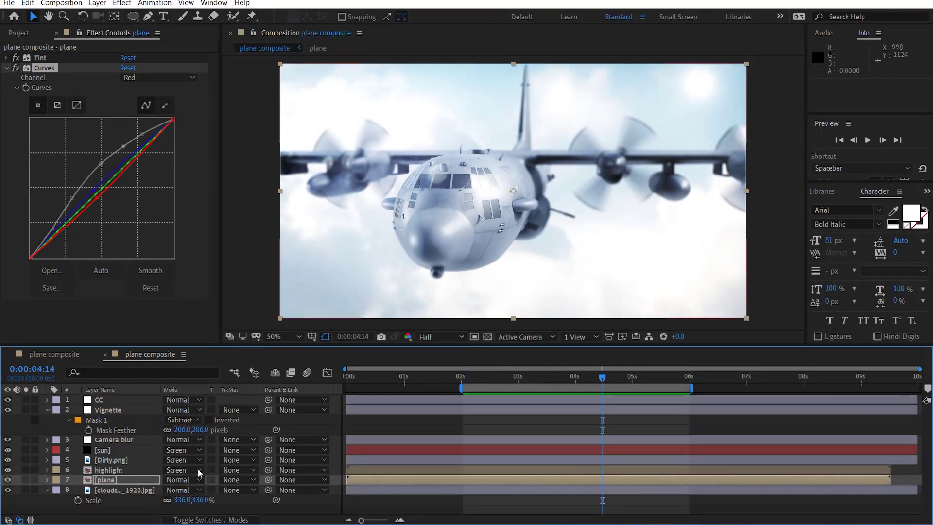
Keyframe the clouds Position at 0:00:02:01 and nudge it at 0:00:05:29.
{"action": "left_click", "coordinate": [156, 490]}
{"action": "left_click", "coordinate": [463, 377]}
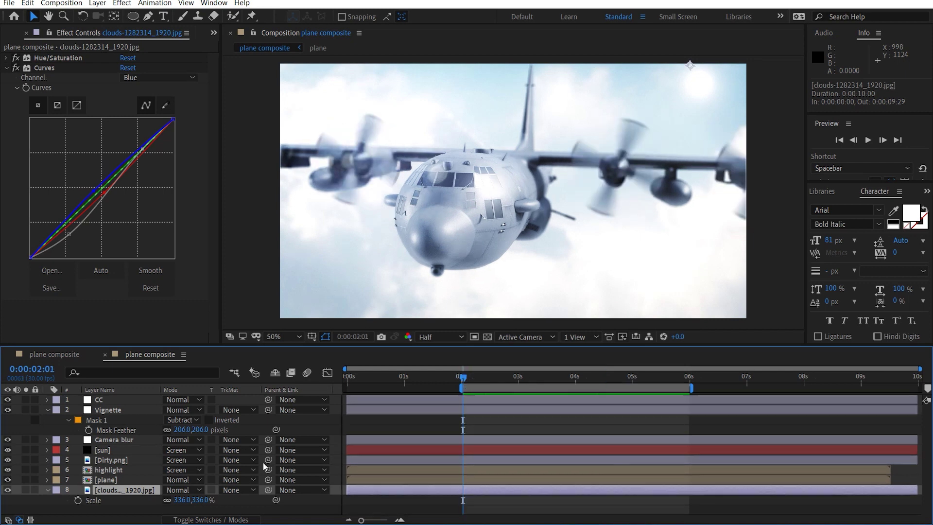
{"action": "key", "text": "p"}
{"action": "left_click", "coordinate": [78, 500]}
{"action": "left_click_drag", "start_coordinate": [471, 381], "coordinate": [688, 382]}
{"action": "left_click_drag", "start_coordinate": [560, 281], "coordinate": [563, 281]}
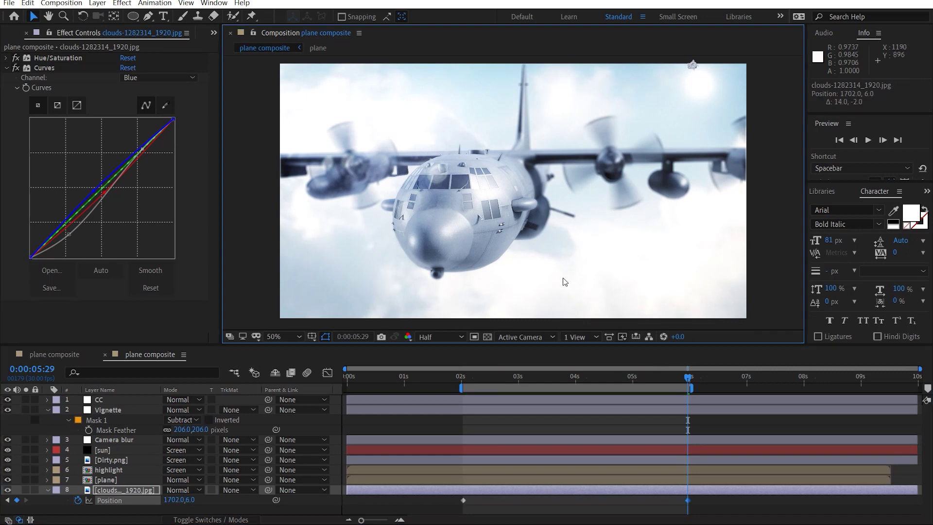
Make the clouds layer 3D, push it to depth 183.3, and preview the drift.
{"action": "left_click", "coordinate": [223, 519]}
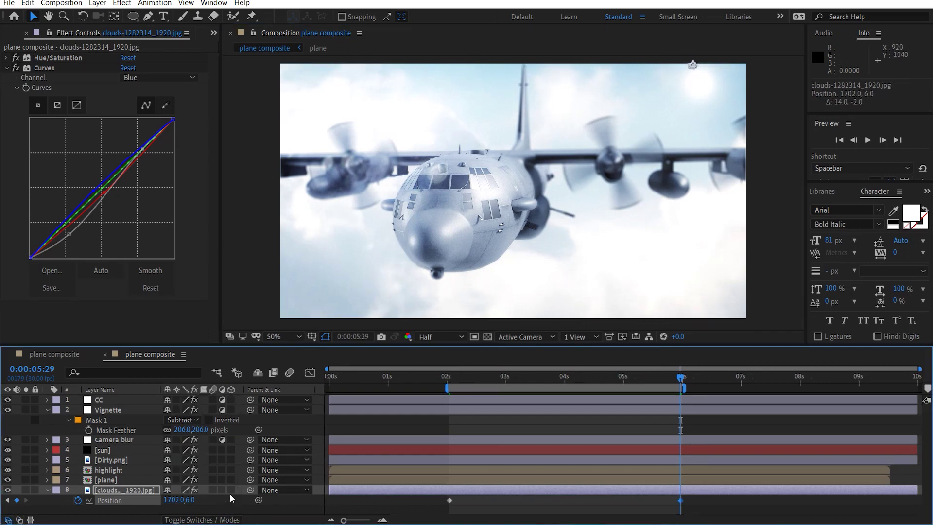
{"action": "left_click", "coordinate": [230, 490]}
{"action": "scroll", "coordinate": [606, 138], "scroll_direction": "down", "scroll_amount": 2}
{"action": "scroll", "coordinate": [605, 138], "scroll_direction": "up", "scroll_amount": 1}
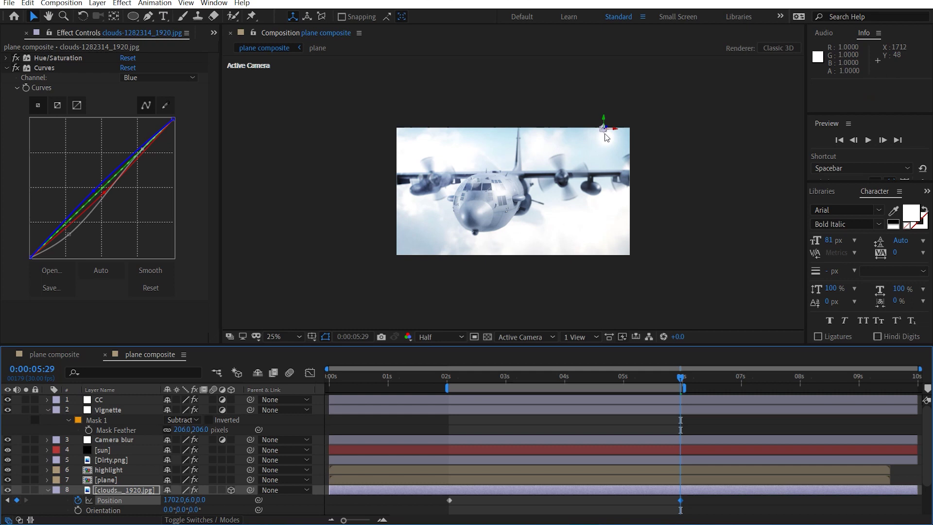
{"action": "left_click_drag", "start_coordinate": [604, 130], "coordinate": [569, 123]}
{"action": "scroll", "coordinate": [547, 196], "scroll_direction": "up", "scroll_amount": 2}
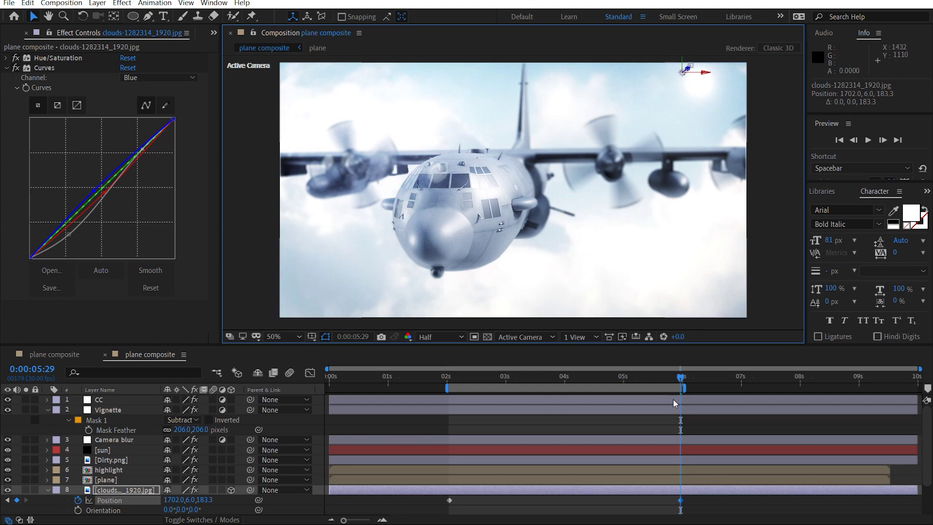
{"action": "left_click_drag", "start_coordinate": [680, 376], "coordinate": [605, 400]}
{"action": "key", "text": "space"}
{"action": "key", "text": "space"}
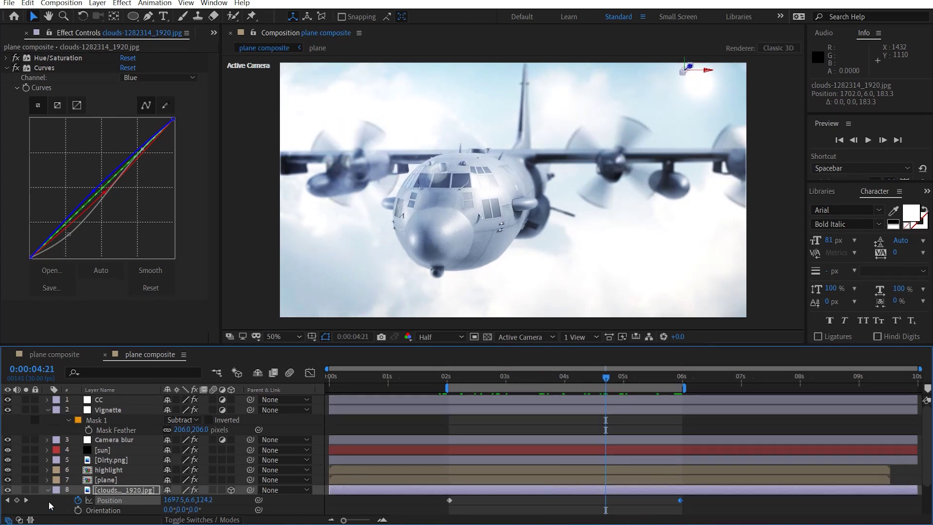
{"action": "left_click", "coordinate": [47, 490]}
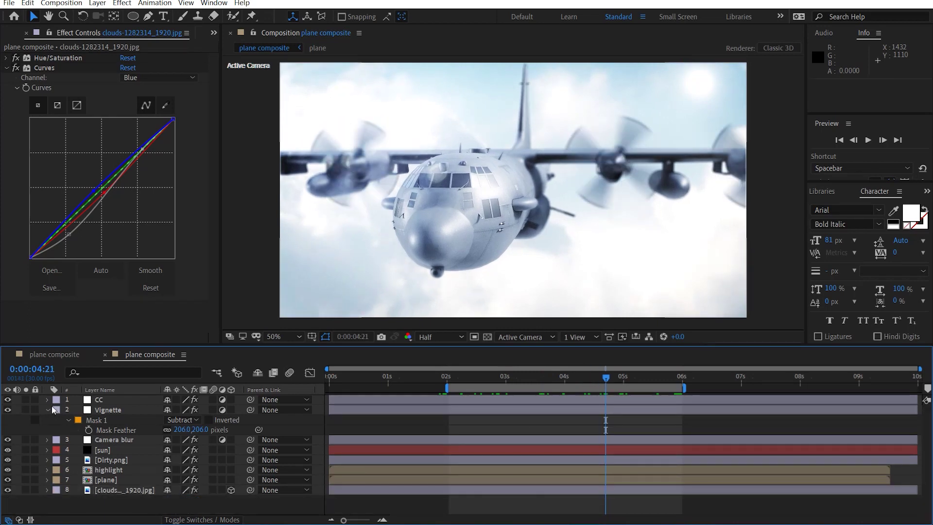
Solo the highlight layer and bend its Curves 2 upward into a bright plateau.
{"action": "left_click", "coordinate": [49, 411]}
{"action": "left_click", "coordinate": [319, 413]}
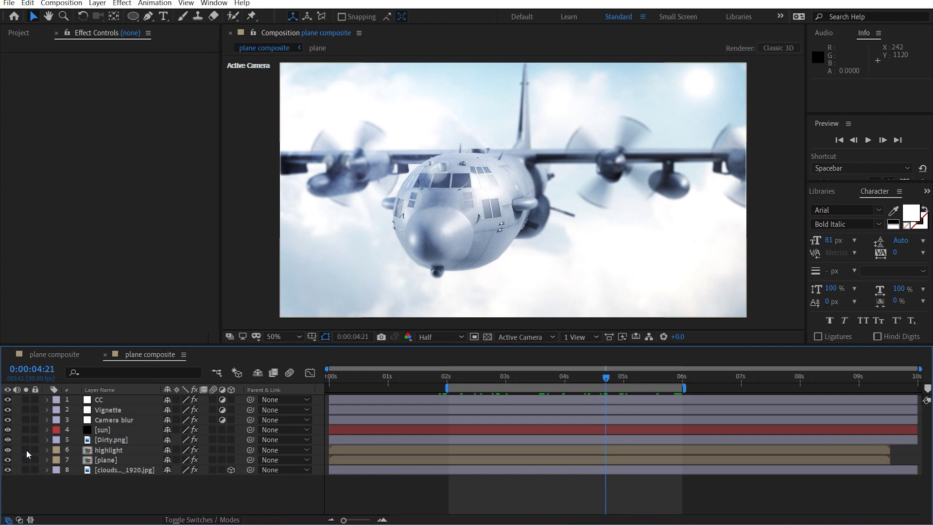
{"action": "left_click", "coordinate": [26, 449]}
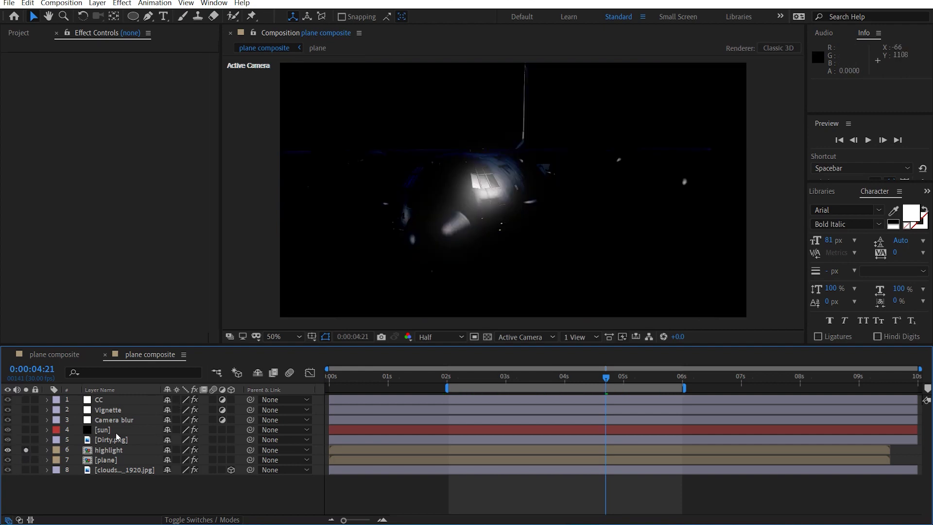
{"action": "left_click", "coordinate": [115, 451]}
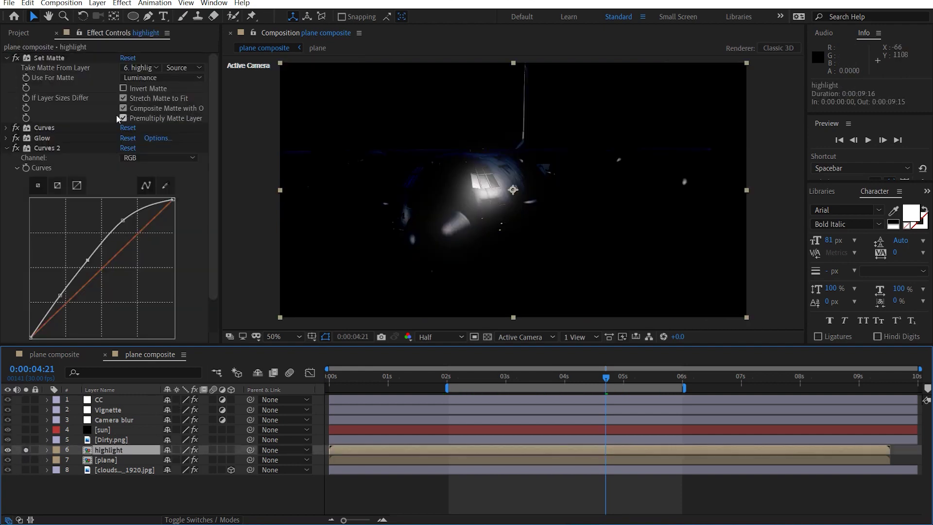
{"action": "left_click", "coordinate": [5, 138]}
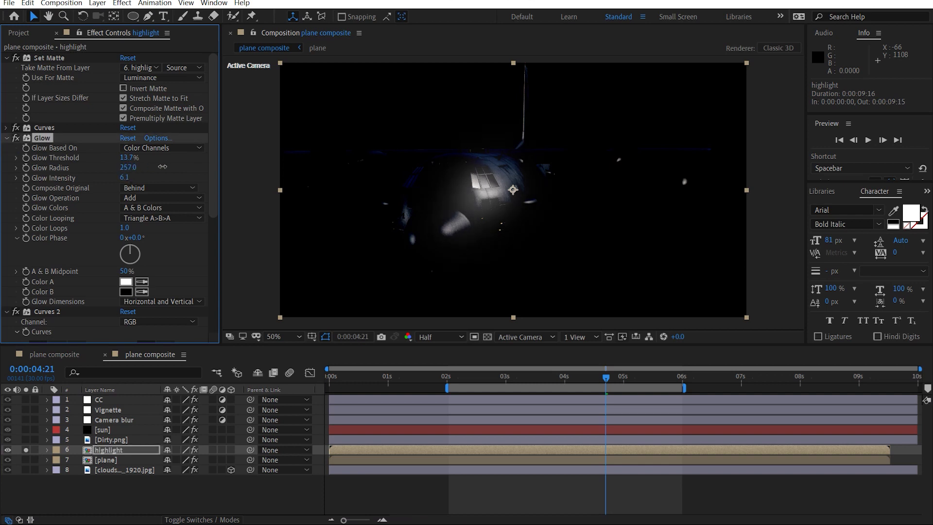
{"action": "scroll", "coordinate": [104, 287], "scroll_direction": "down", "scroll_amount": 5}
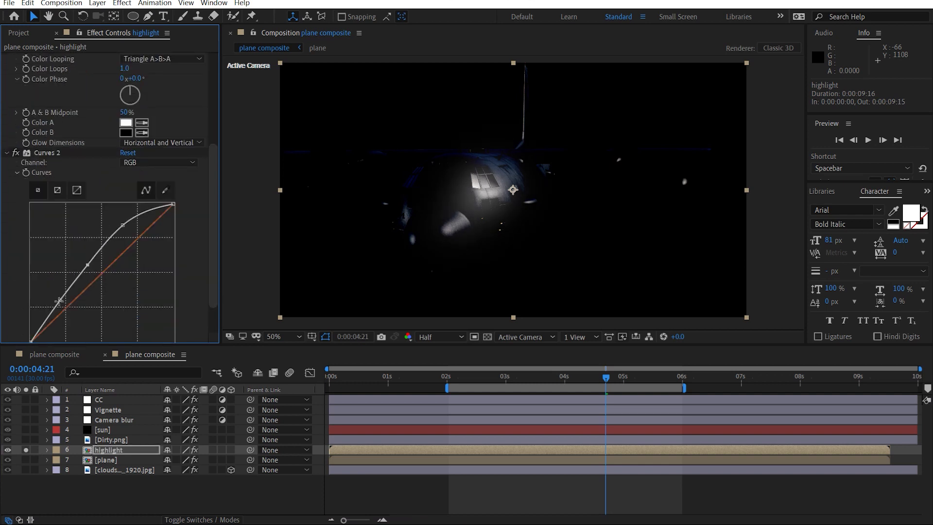
{"action": "left_click_drag", "start_coordinate": [59, 301], "coordinate": [50, 295]}
{"action": "left_click_drag", "start_coordinate": [87, 265], "coordinate": [86, 254]}
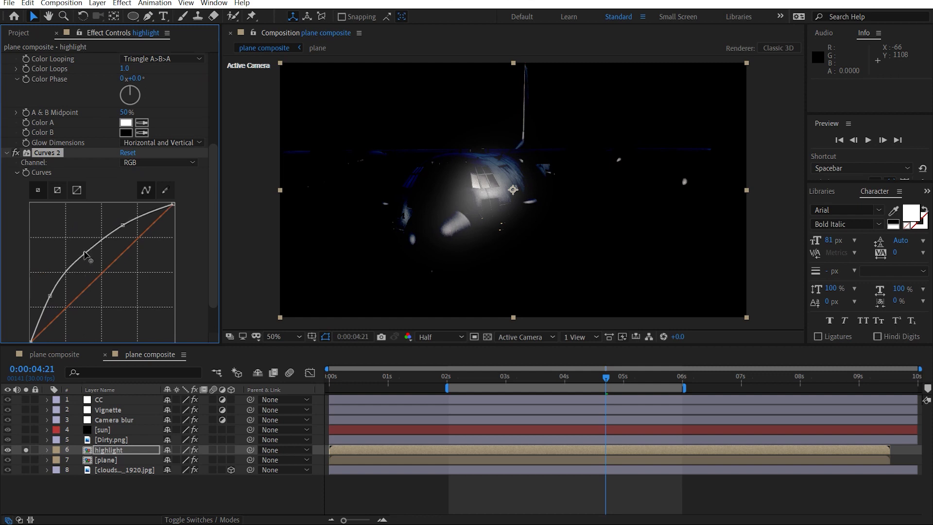
{"action": "left_click", "coordinate": [85, 251]}
{"action": "left_click_drag", "start_coordinate": [121, 225], "coordinate": [122, 211]}
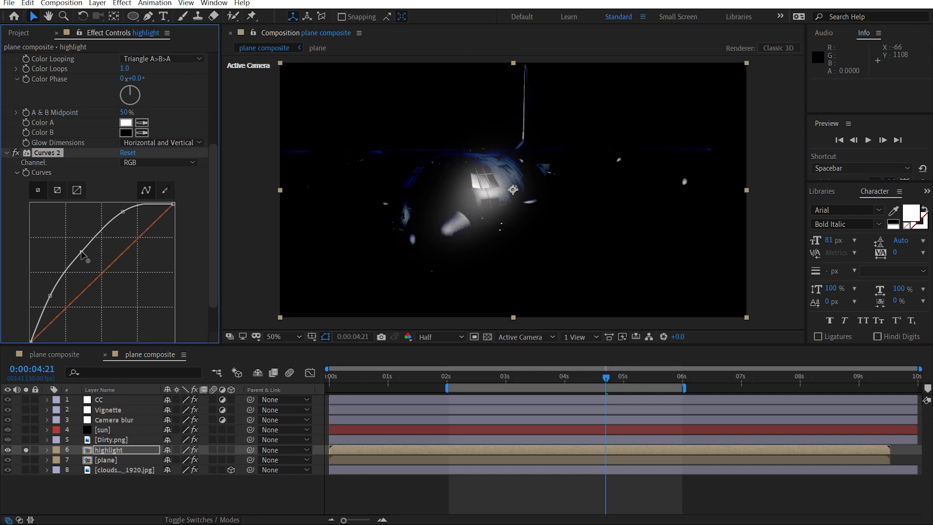
Set the highlight Glow Radius to 289 and Threshold to 9.8%, then unsolo.
{"action": "scroll", "coordinate": [131, 189], "scroll_direction": "up", "scroll_amount": 5}
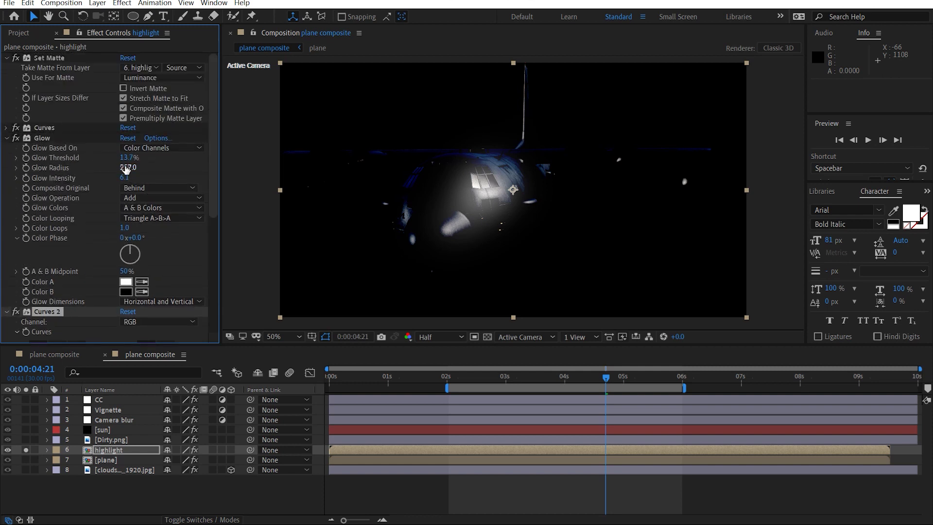
{"action": "mouse_move", "coordinate": [125, 167]}
{"action": "left_mouse_down"}
{"action": "mouse_move", "coordinate": [142, 167]}
{"action": "mouse_move", "coordinate": [122, 157]}
{"action": "left_mouse_up"}
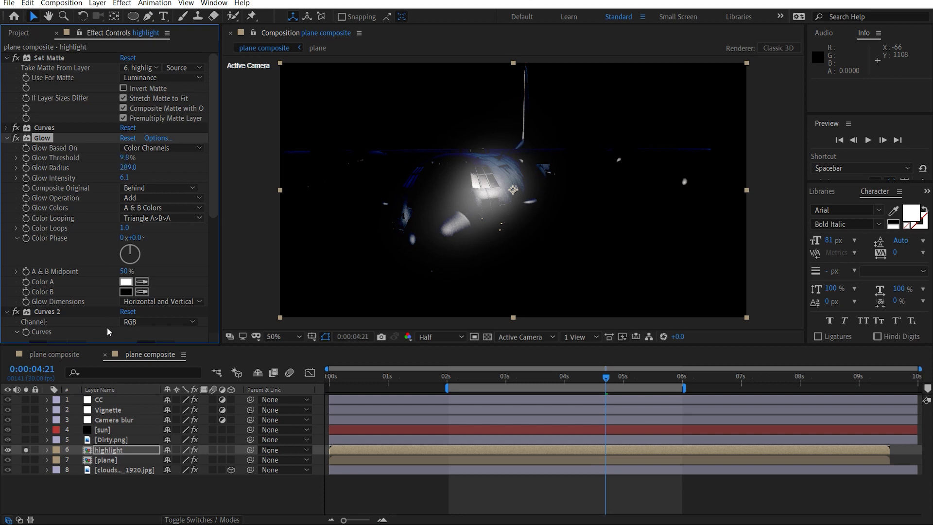
{"action": "left_click", "coordinate": [26, 450]}
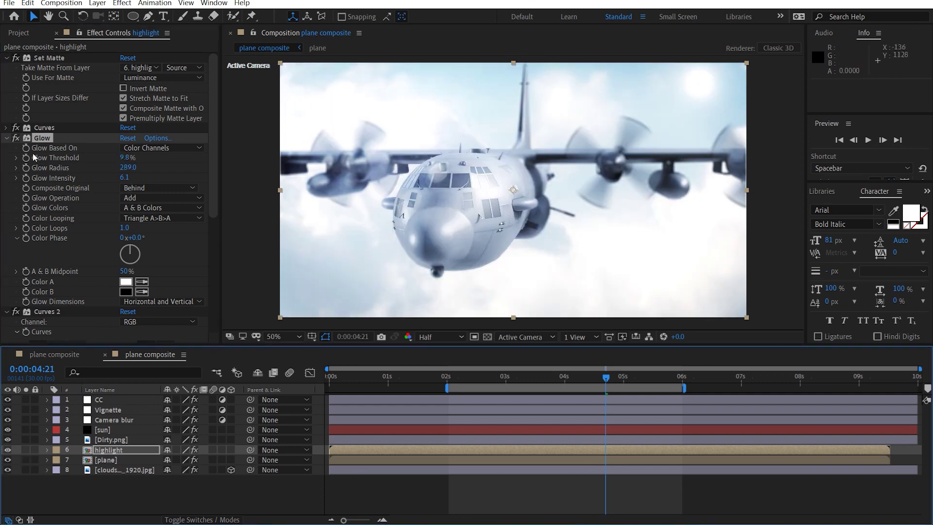
{"action": "scroll", "coordinate": [33, 153], "scroll_direction": "down", "scroll_amount": 5}
{"action": "scroll", "coordinate": [30, 184], "scroll_direction": "up", "scroll_amount": 3}
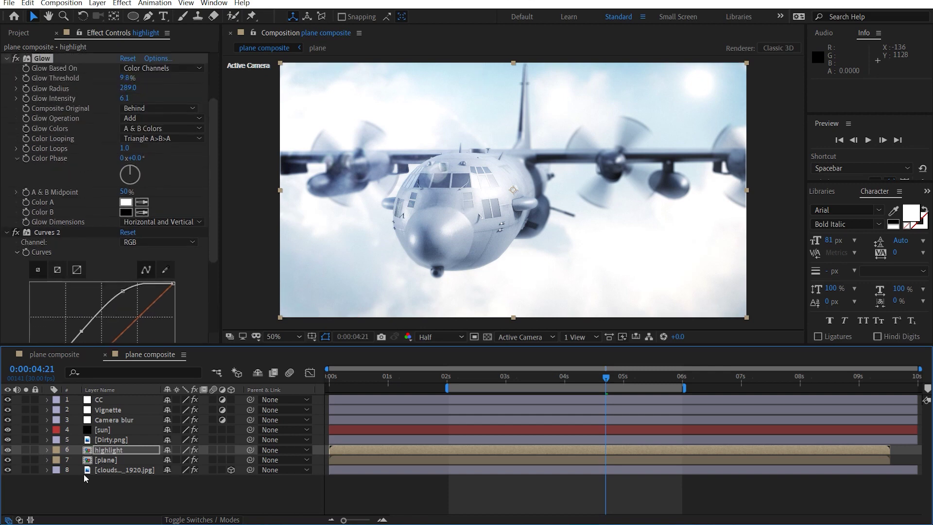
Pull down the red channel of the plane layer's Curves, checking the nose magnified.
{"action": "left_click", "coordinate": [118, 459]}
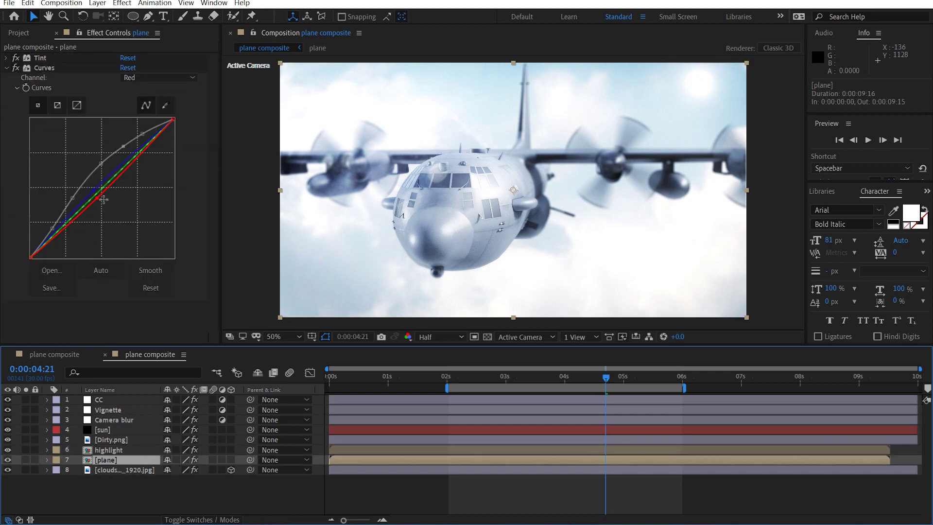
{"action": "left_click", "coordinate": [146, 78]}
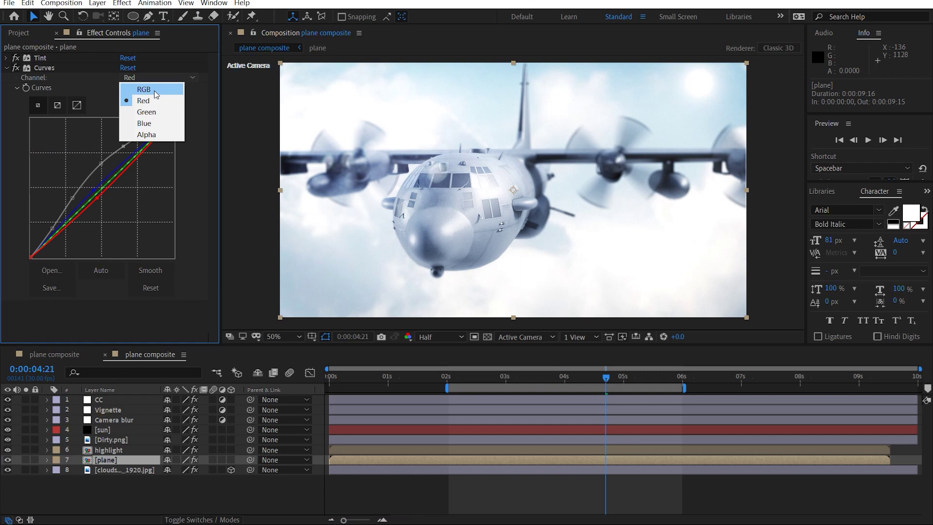
{"action": "left_click", "coordinate": [144, 122]}
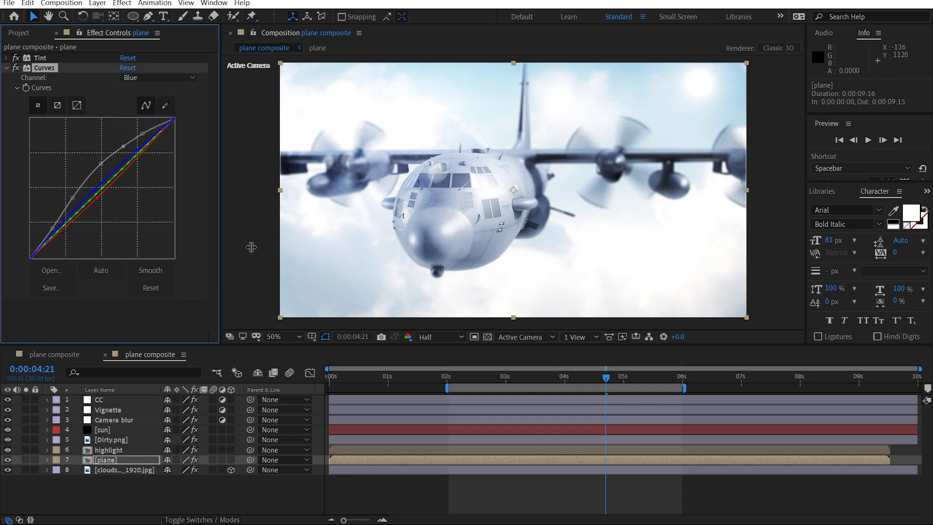
{"action": "scroll", "coordinate": [485, 240], "scroll_direction": "up", "scroll_amount": 4}
{"action": "left_click_drag", "start_coordinate": [374, 234], "coordinate": [628, 172]}
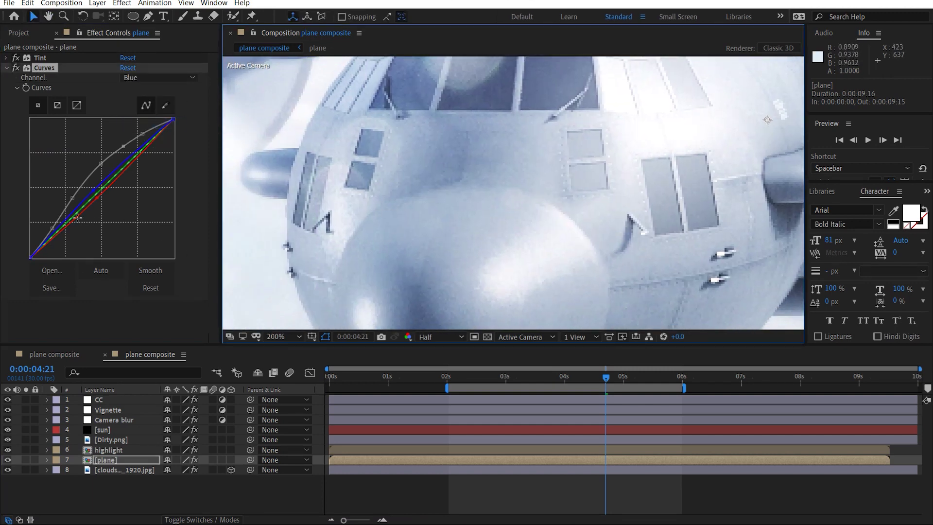
{"action": "left_click", "coordinate": [96, 197]}
{"action": "left_click", "coordinate": [98, 200]}
{"action": "mouse_move", "coordinate": [98, 200]}
{"action": "left_mouse_down"}
{"action": "mouse_move", "coordinate": [102, 208]}
{"action": "mouse_move", "coordinate": [94, 199]}
{"action": "left_mouse_up"}
{"action": "scroll", "coordinate": [505, 184], "scroll_direction": "down", "scroll_amount": 4}
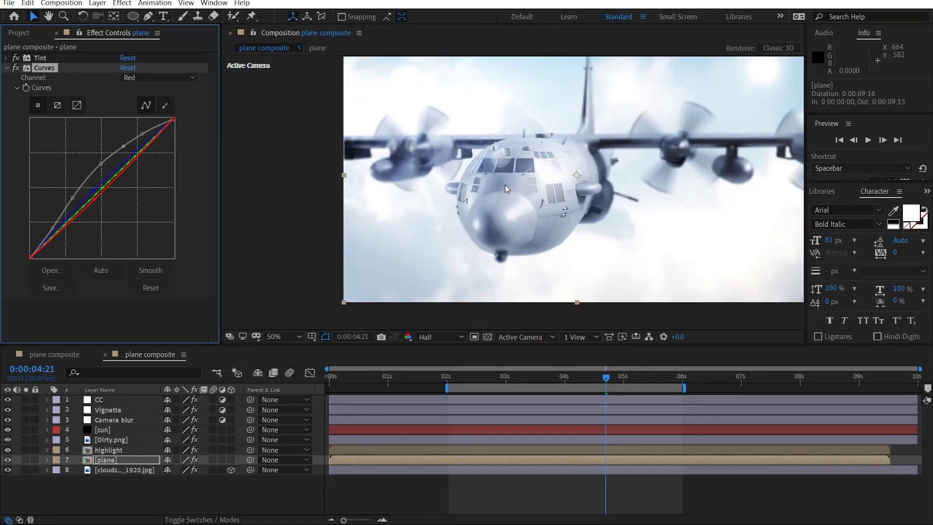
{"action": "key", "text": "v"}
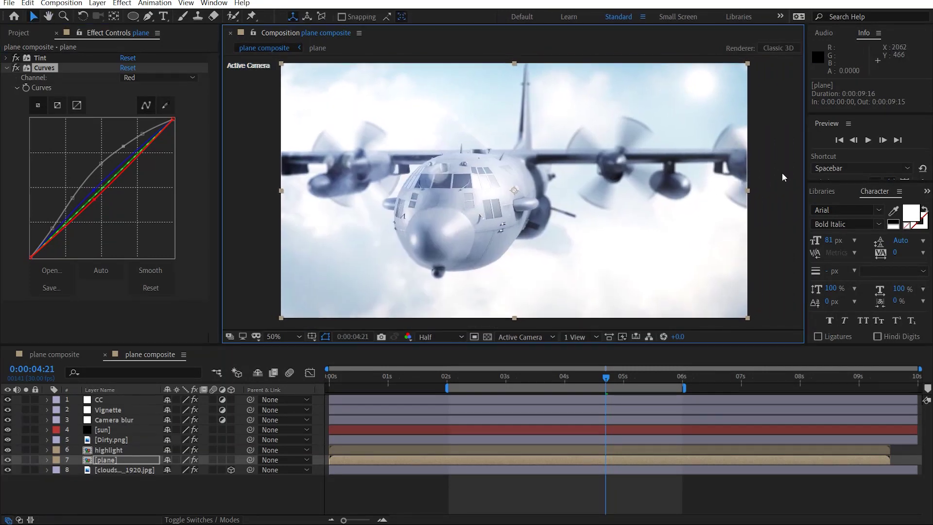
{"action": "key", "text": "ctrl+Down"}
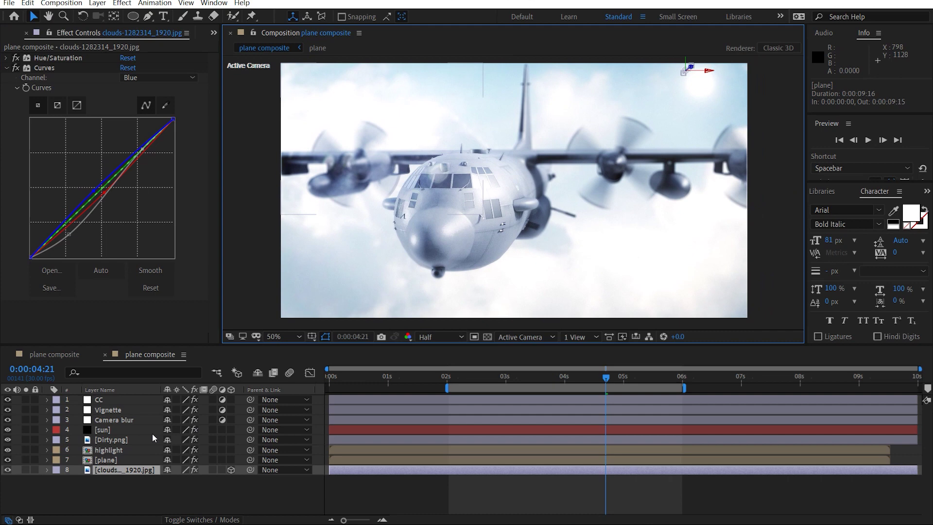
Set the CC layer's Unsharp Mask Radius to 2.0.
{"action": "left_click", "coordinate": [105, 402]}
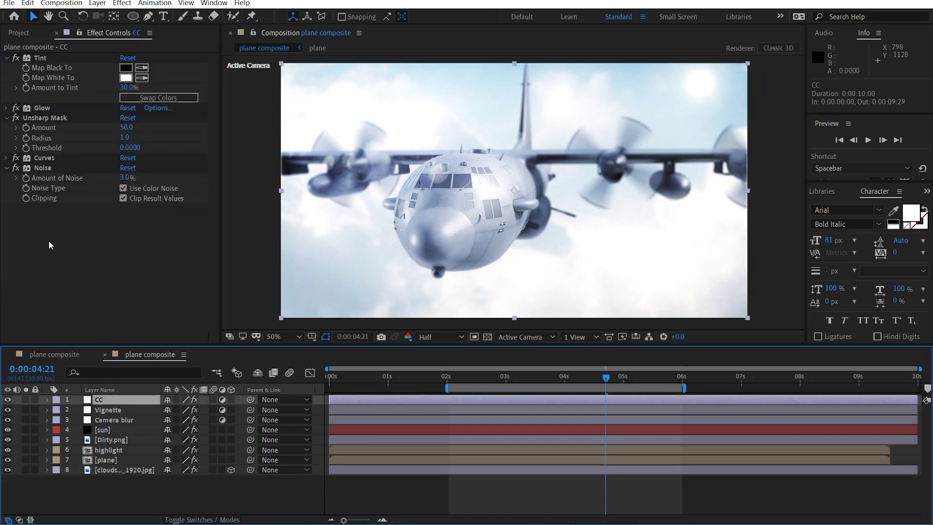
{"action": "left_click", "coordinate": [103, 143]}
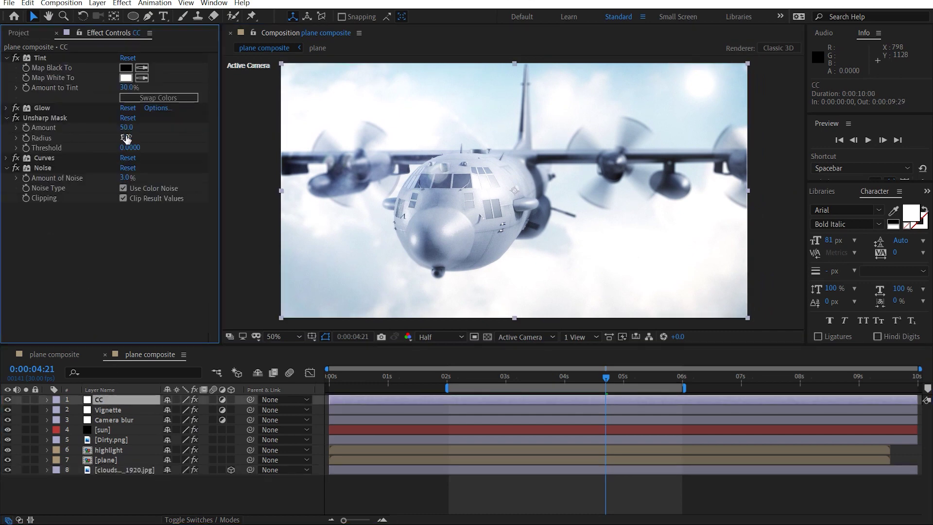
{"action": "left_click", "coordinate": [126, 138]}
{"action": "key", "text": "Return"}
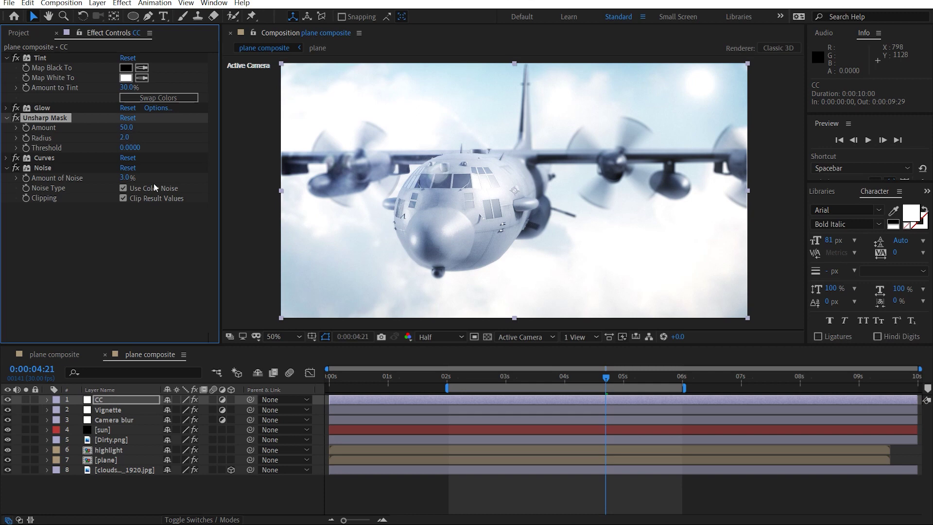
{"action": "left_click", "coordinate": [57, 251]}
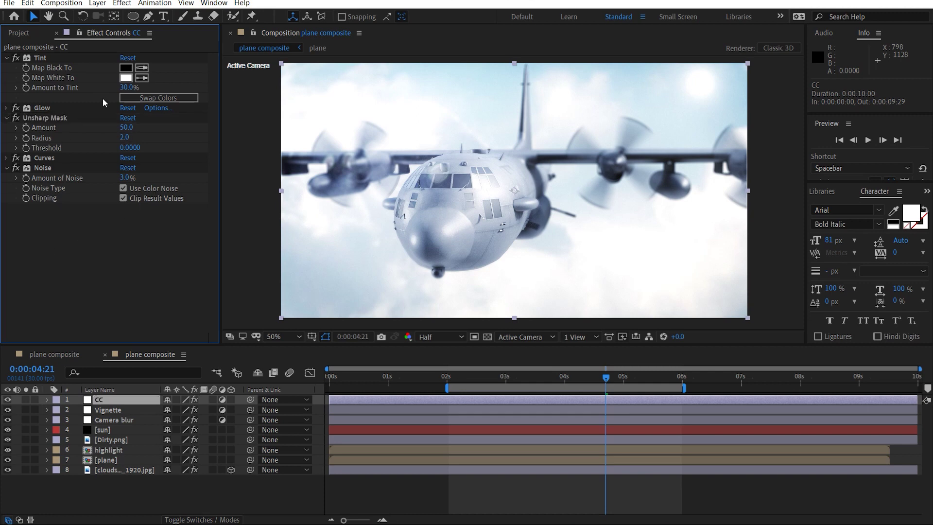
Raise the CC Glow Radius to about 248 and darken shadows on the RGB curve.
{"action": "left_click", "coordinate": [7, 110]}
{"action": "mouse_move", "coordinate": [128, 137]}
{"action": "left_mouse_down"}
{"action": "mouse_move", "coordinate": [154, 136]}
{"action": "mouse_move", "coordinate": [133, 127]}
{"action": "left_mouse_up"}
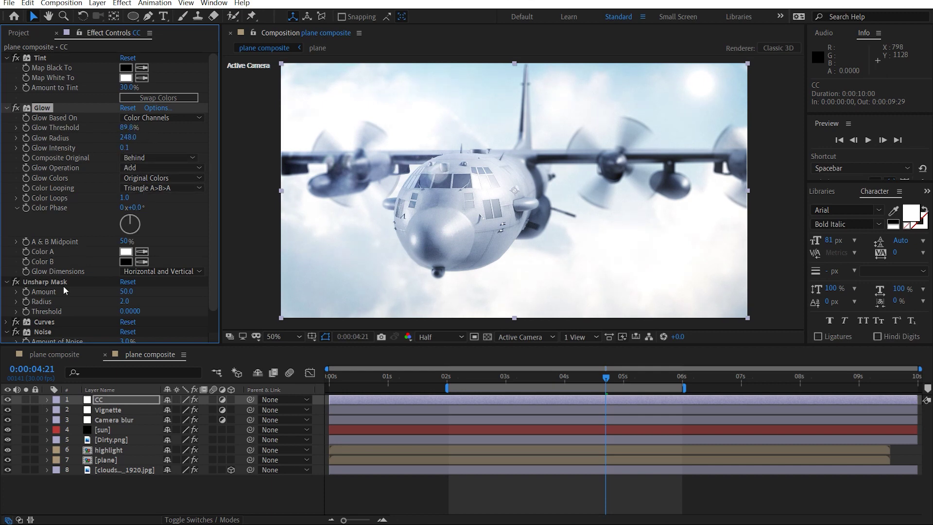
{"action": "scroll", "coordinate": [53, 301], "scroll_direction": "down", "scroll_amount": 1}
{"action": "left_click", "coordinate": [5, 298]}
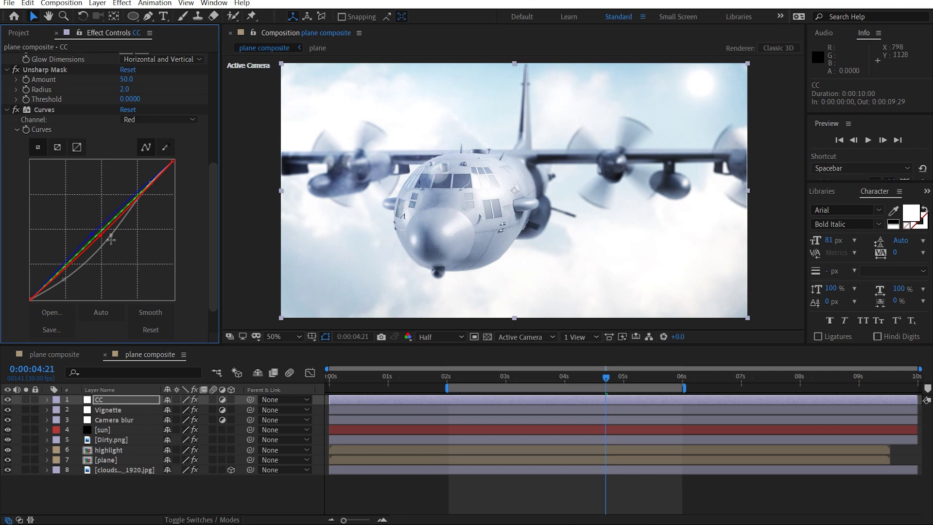
{"action": "left_click_drag", "start_coordinate": [111, 237], "coordinate": [112, 241]}
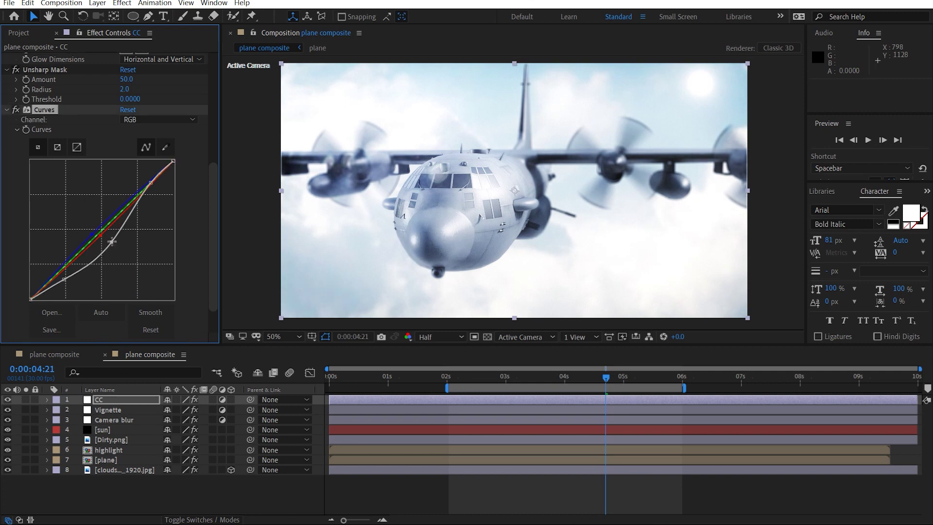
{"action": "left_click_drag", "start_coordinate": [64, 279], "coordinate": [65, 285]}
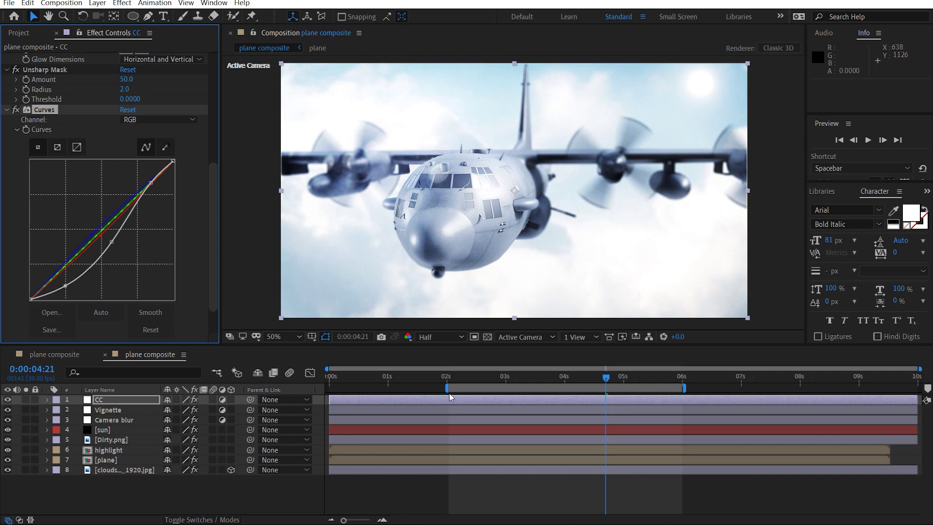
Play a cached preview of the composite from 0:00:02:02, then stop it.
{"action": "left_click", "coordinate": [450, 377]}
{"action": "key", "text": "space"}
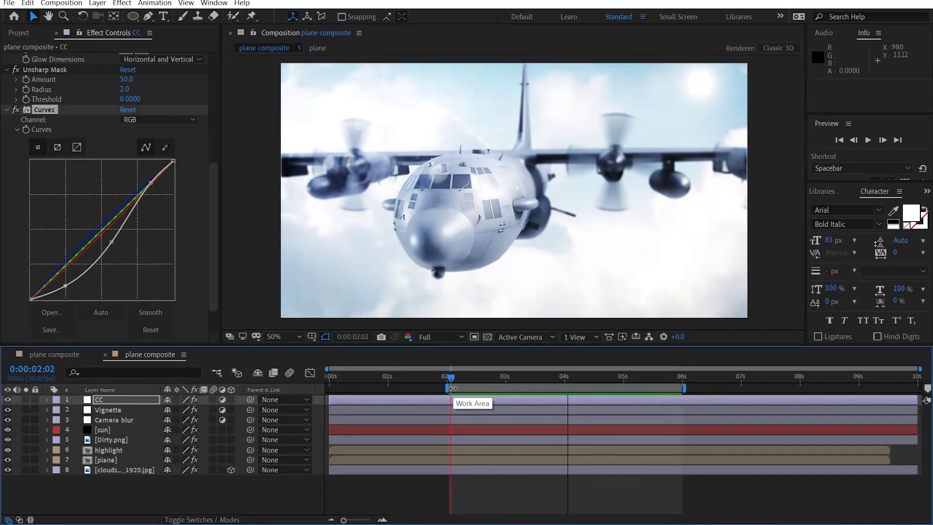
{"action": "key", "text": "space"}
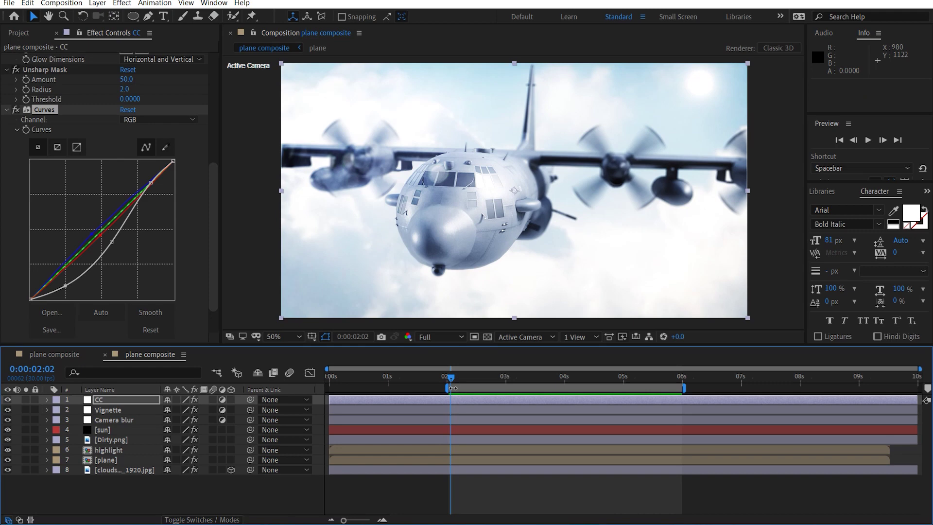